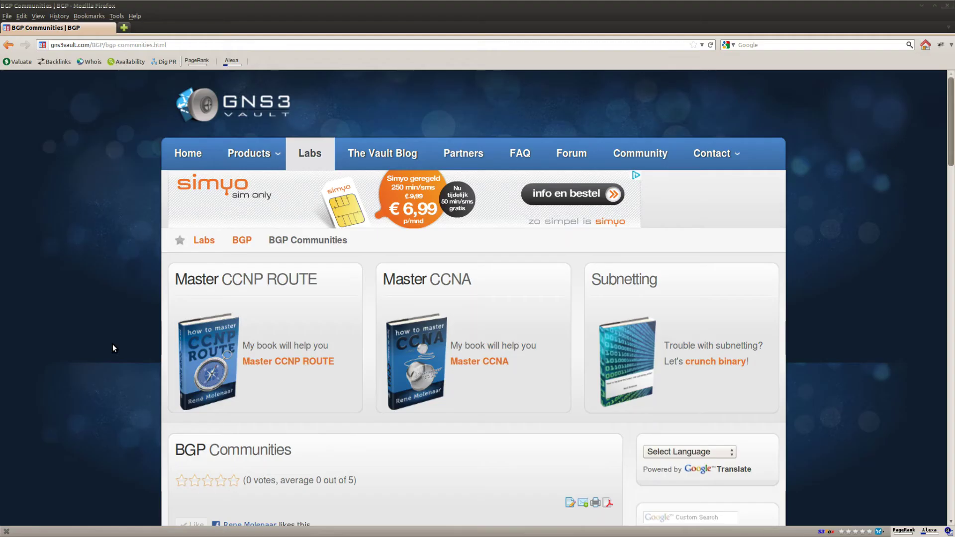
Review the BGP Communities lab page's scenario, goals and topology diagram, including the EBGP tasks for NewYork, Amsterdam and Hamburg
scroll(118, 334, "down", 5)
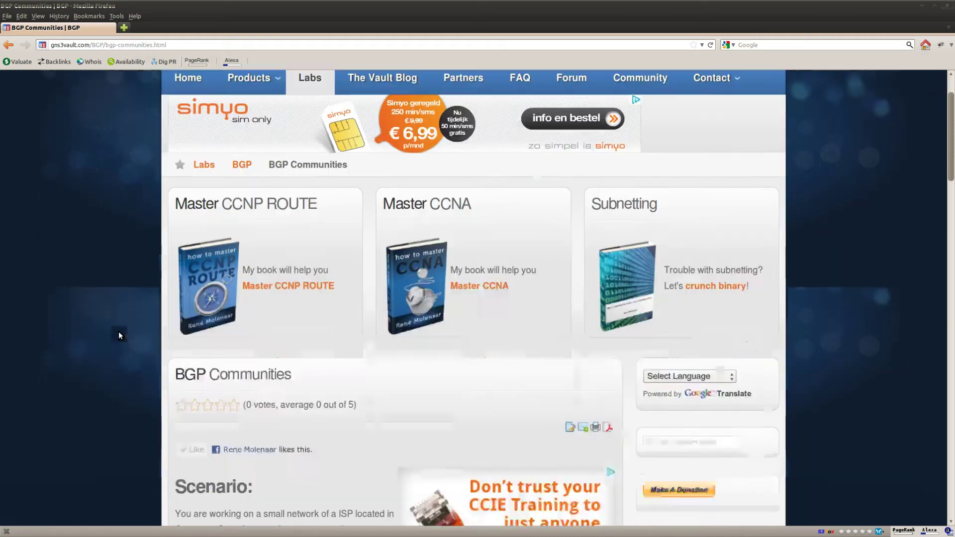
left_click_drag(295, 305, 141, 360)
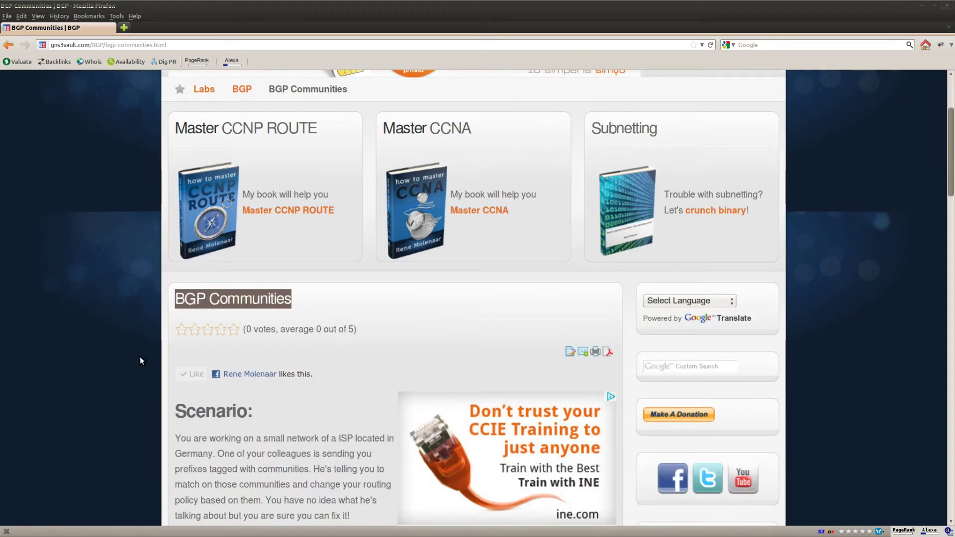
scroll(116, 400, "down", 8)
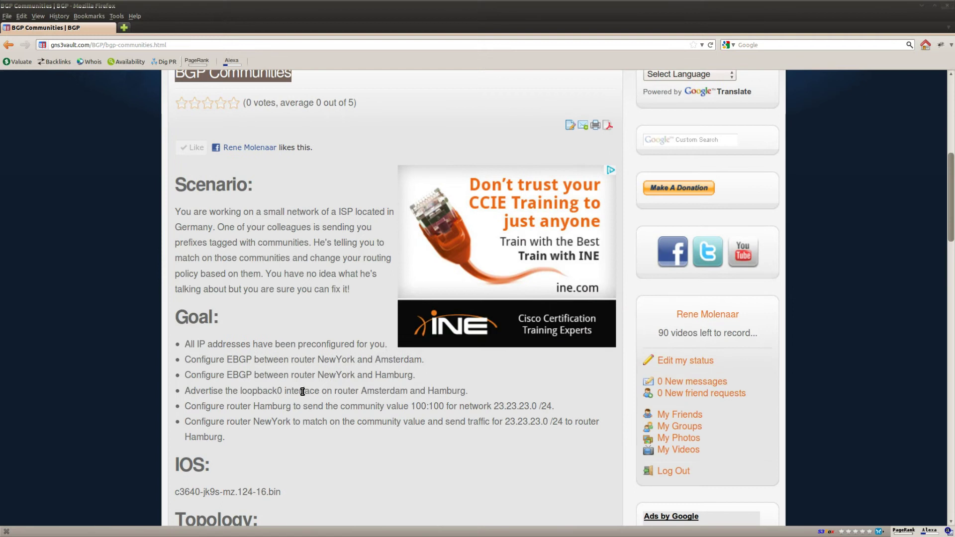
scroll(149, 375, "down", 6)
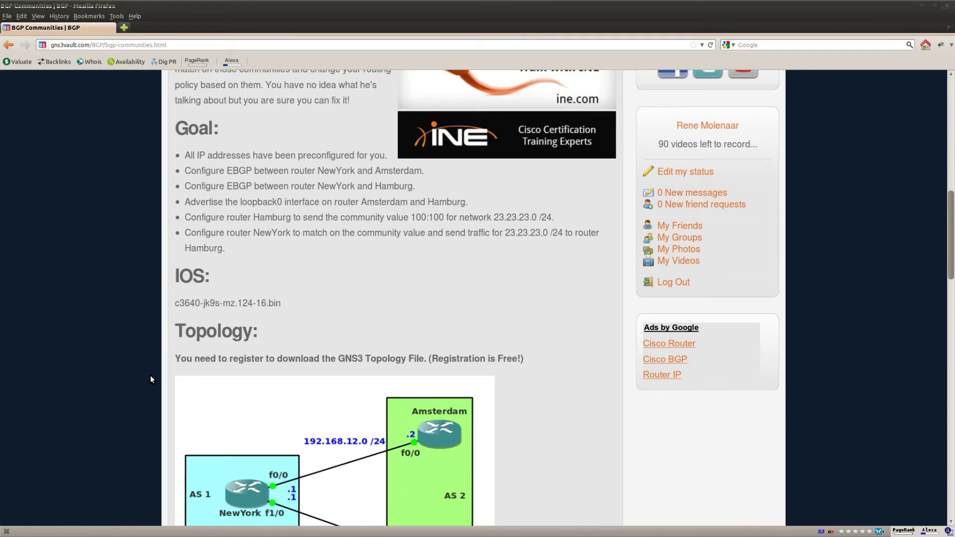
scroll(149, 374, "down", 4)
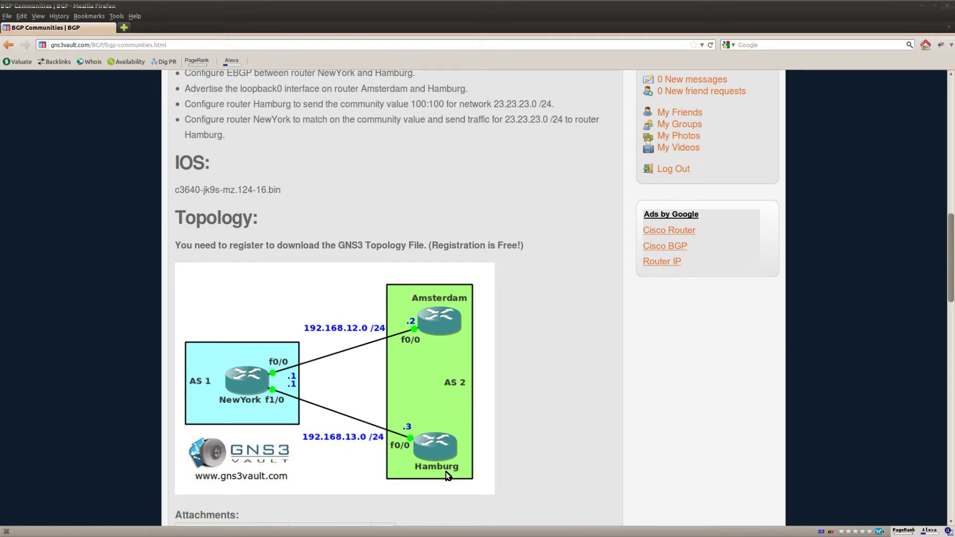
scroll(193, 377, "up", 3)
scroll(185, 390, "up", 1)
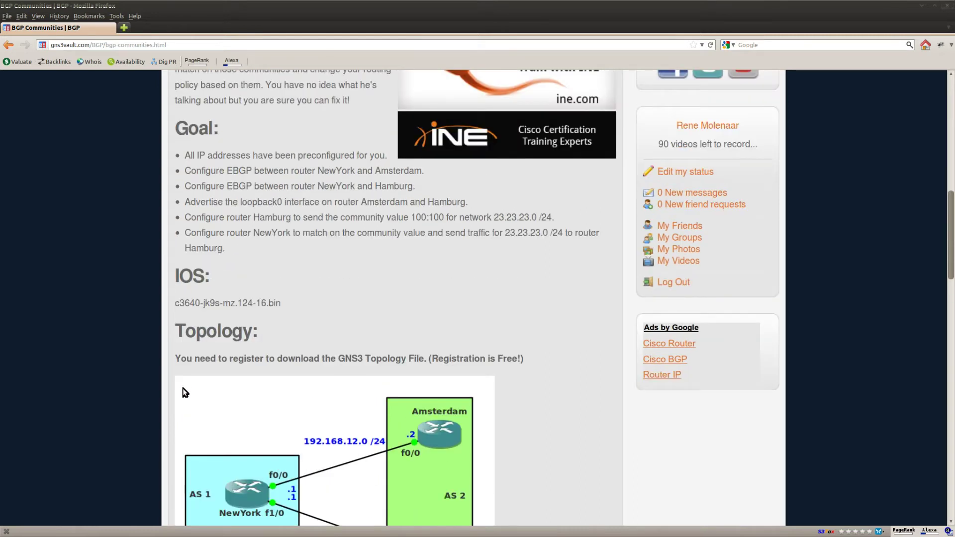
scroll(177, 383, "up", 3)
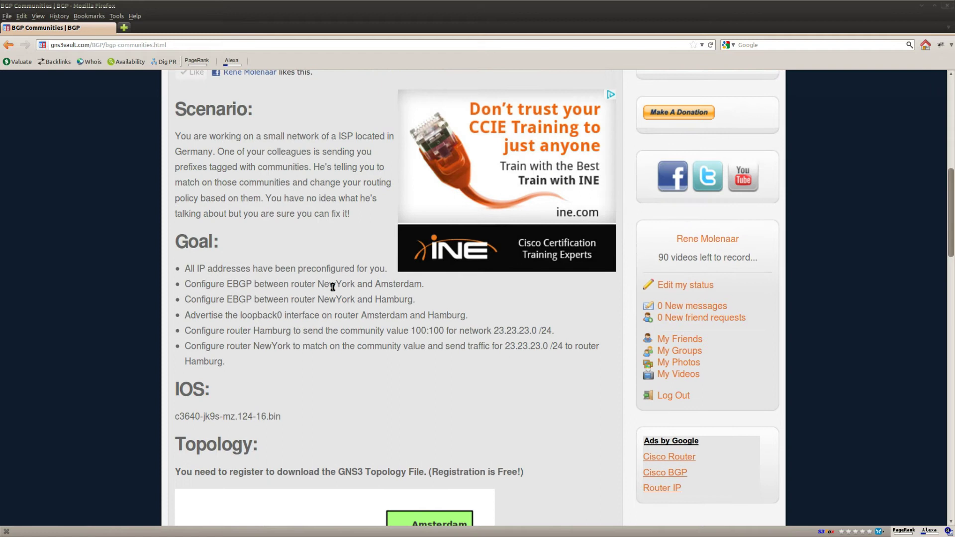
left_click_drag(437, 283, 182, 289)
left_click_drag(421, 301, 182, 301)
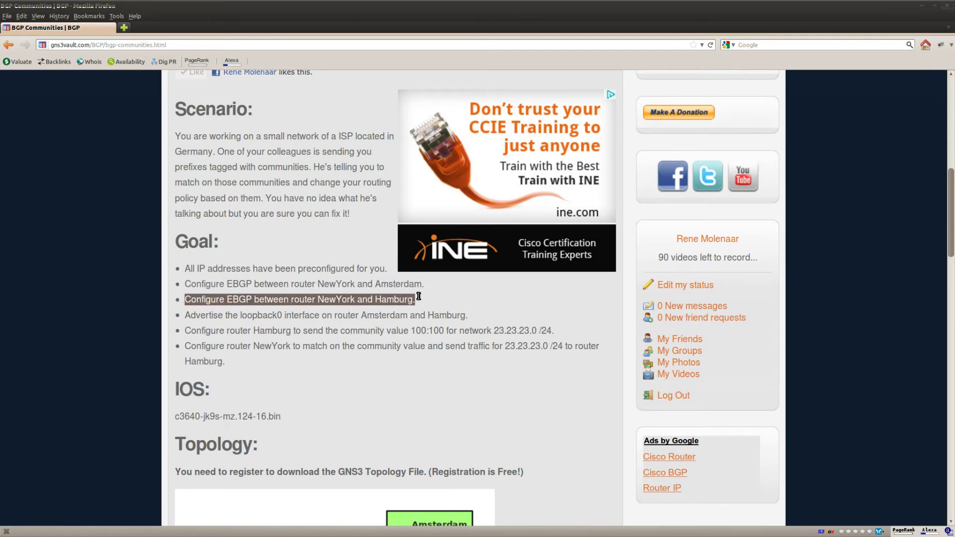
scroll(430, 315, "down", 3)
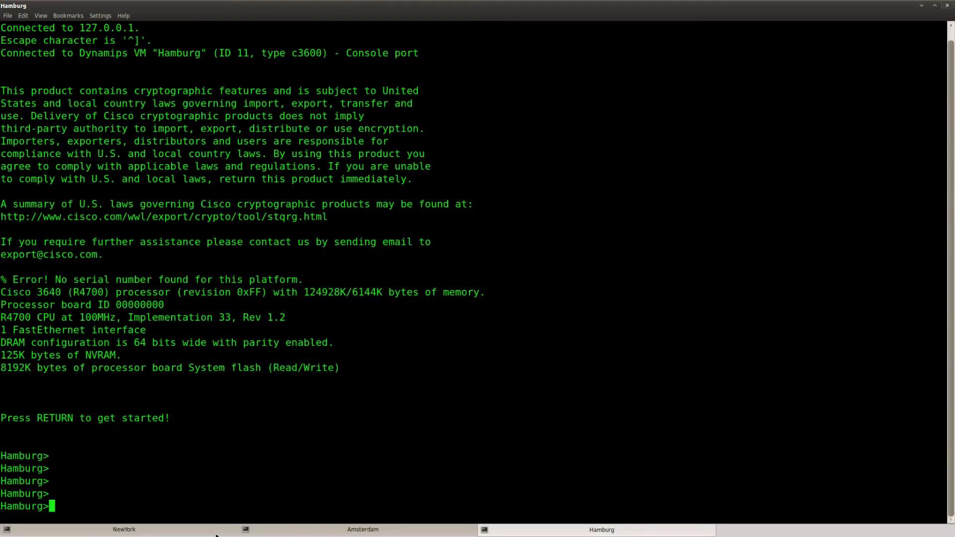
Switch to the NewYork router console, enter global configuration mode and start BGP process 1
left_click(137, 529)
key("Return")
key("Return")
key("Return")
type("ena")
key("Return")
type("conf t")
key("Return")
type("router bg")
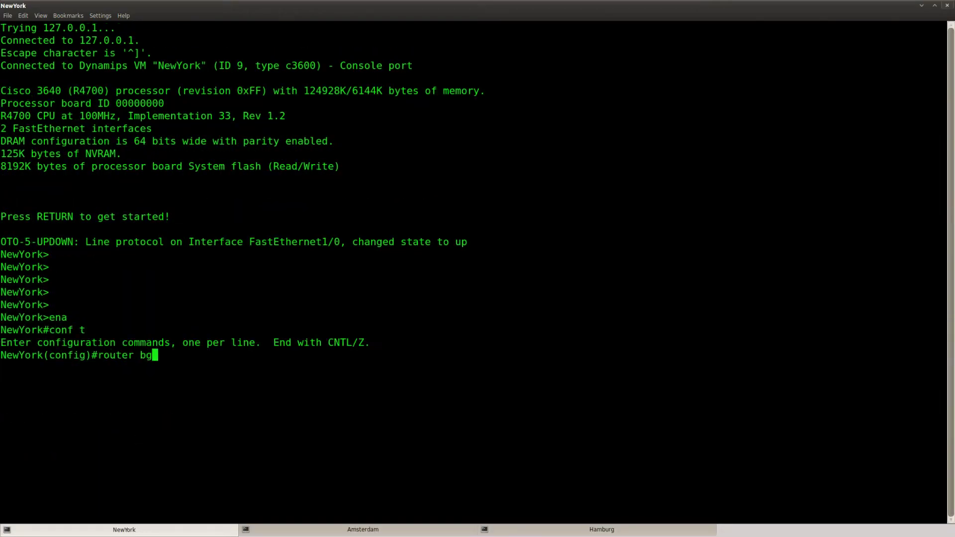
type("p 1")
key("Return")
Configure neighbor 192.168.12.2 with remote AS 2 in NewYork's BGP process
type("nei")
key("Tab")
type("192.168.12.2 ")
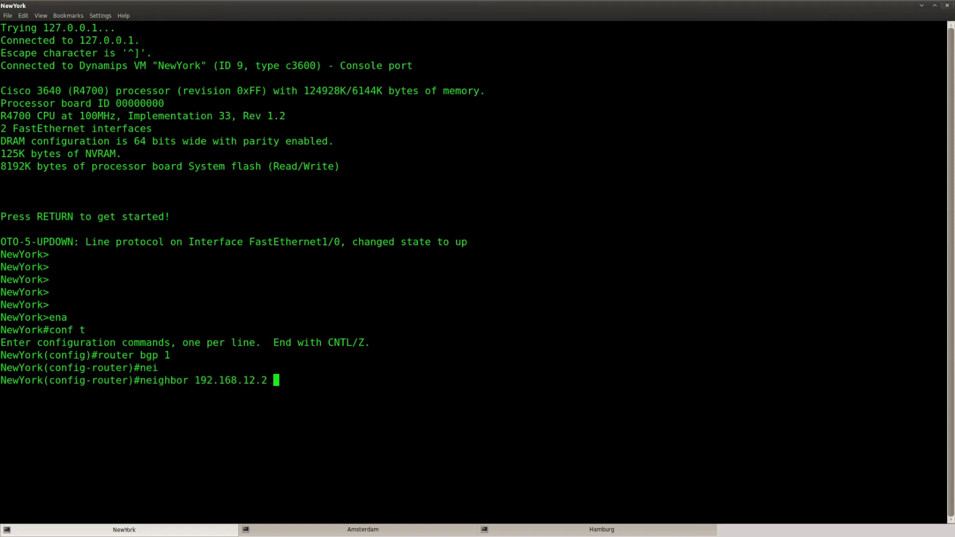
type("remtoe")
key("Tab")
key("BackSpace")
key("BackSpace")
key("BackSpace")
type("o")
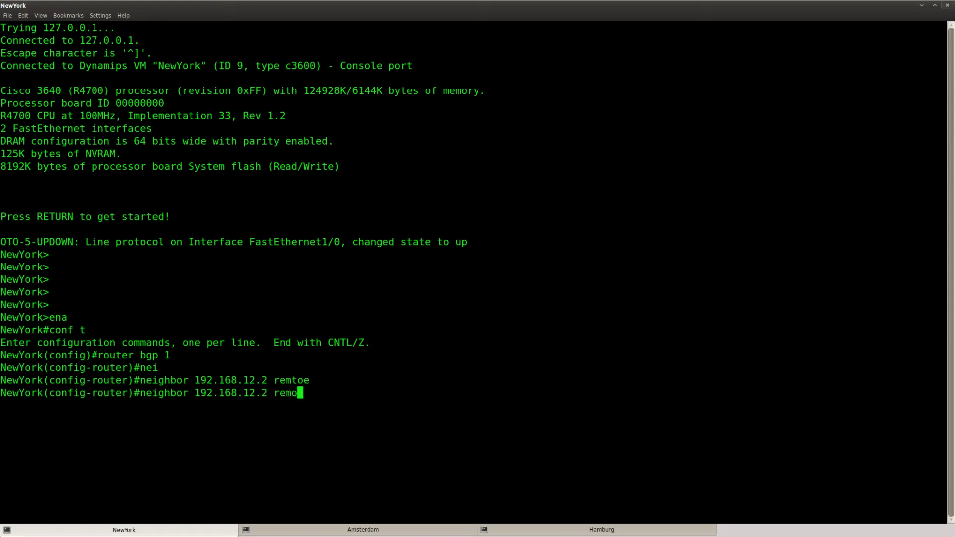
key("Tab")
type("2")
key("BackSpace")
type("te")
key("Tab")
type("2")
key("Return")
Configure neighbor 192.168.13.3 with remote AS 2 in NewYork's BGP process
type("nei")
key("Tab")
type("192.168.")
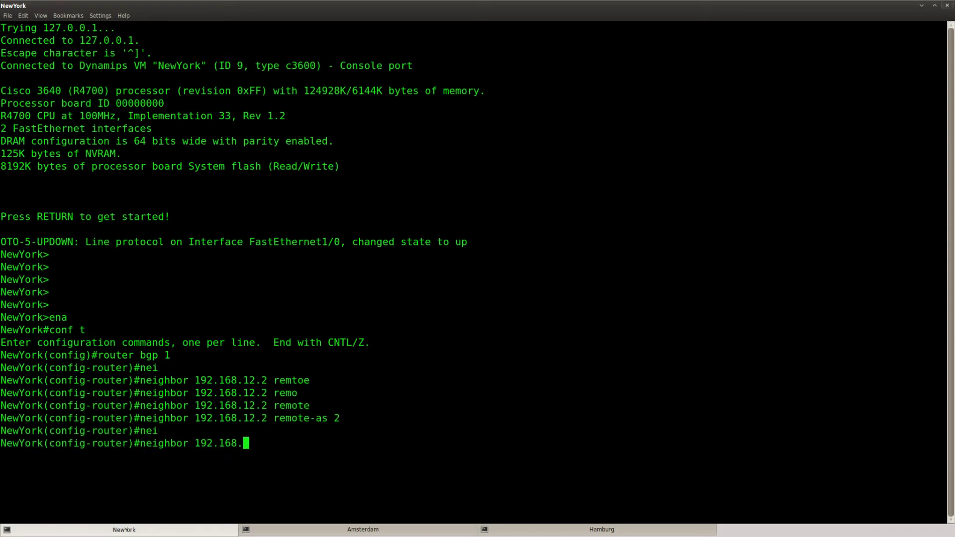
type("13.3 remote")
key("Tab")
type("2")
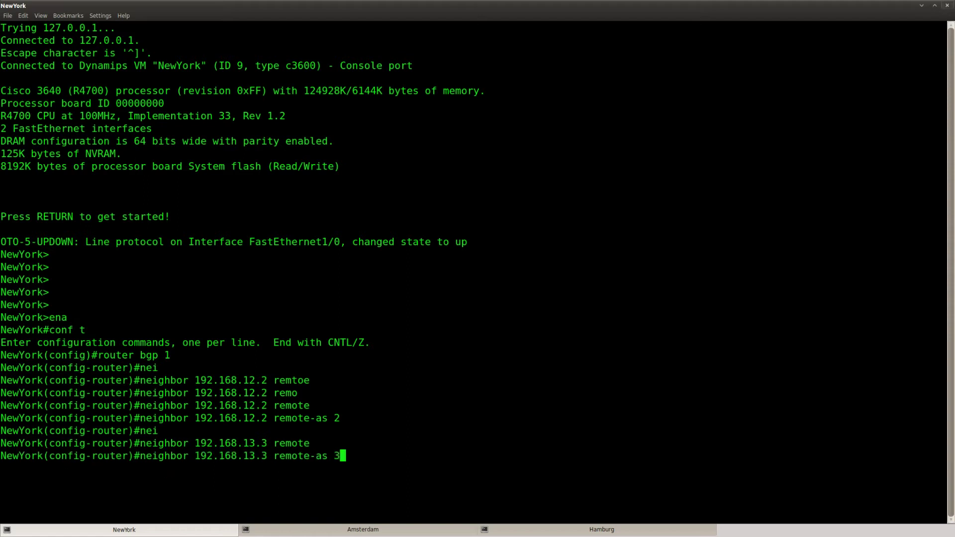
key("Return")
On the Amsterdam router, enter global configuration mode and start BGP process 2
left_click(337, 530)
key("Return")
key("Return")
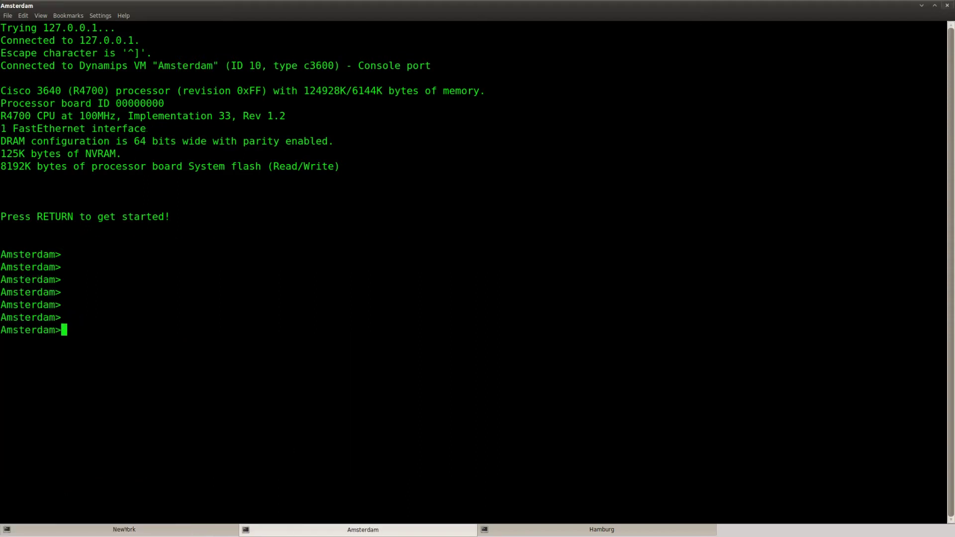
key("Return")
key("Return")
type("ena")
key("Return")
type("conf t")
key("Return")
type("router b")
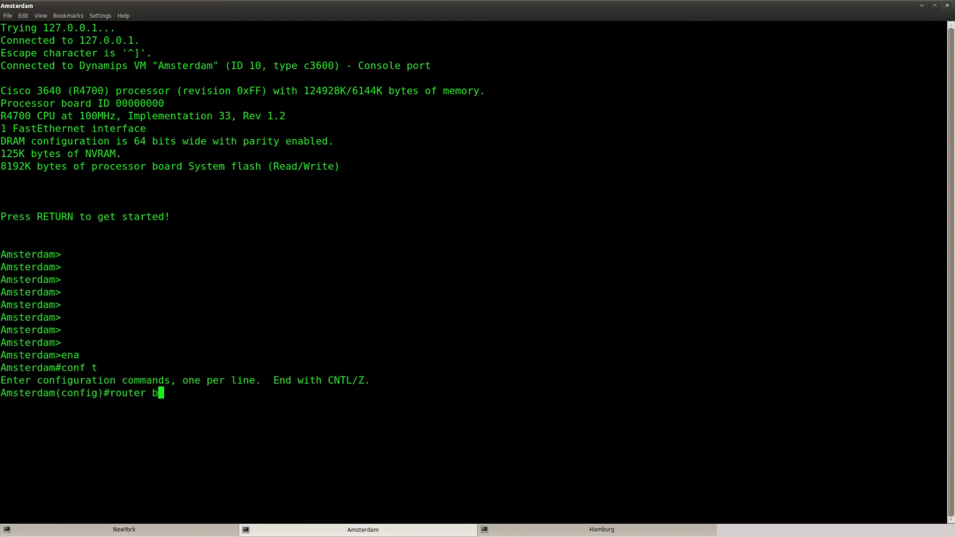
type("gp 2")
key("Return")
Configure neighbor 192.168.12.1 with remote AS 1 in Amsterdam's BGP process
type("nei")
key("Tab")
type("192.168.")
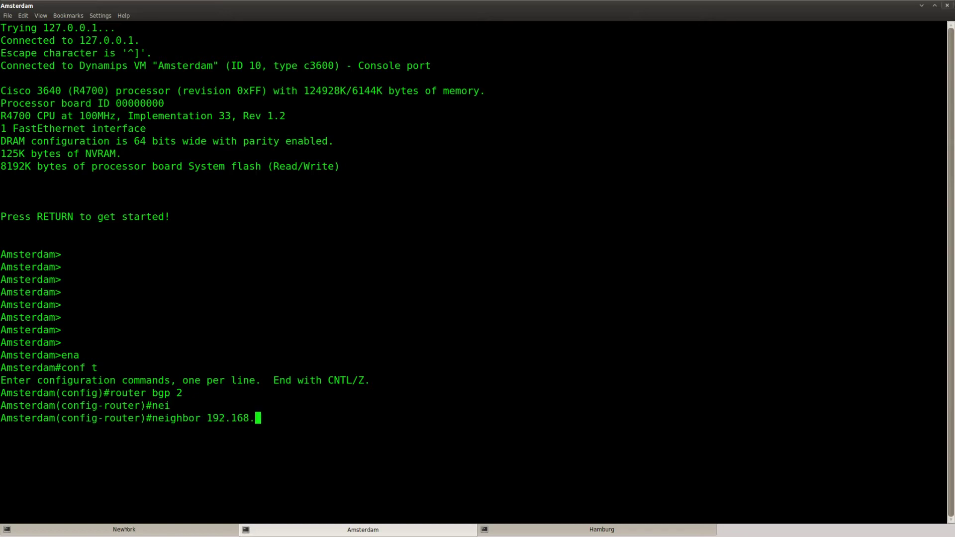
type("12.1 remote")
key("Tab")
type("1")
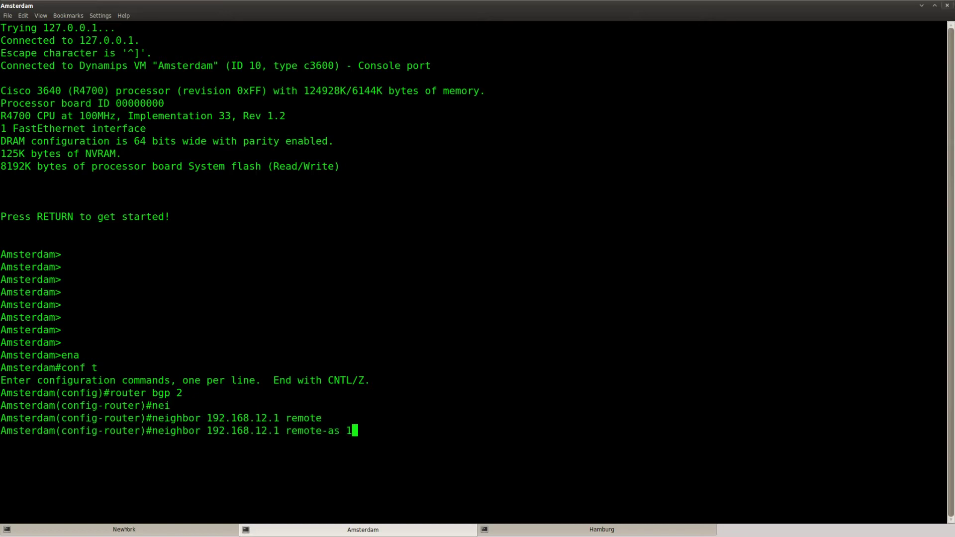
key("Return")
On the Hamburg router, enter global configuration mode and start BGP process 2
left_click(572, 529)
type("ena")
key("Return")
type("conf t")
key("Return")
type("router b")
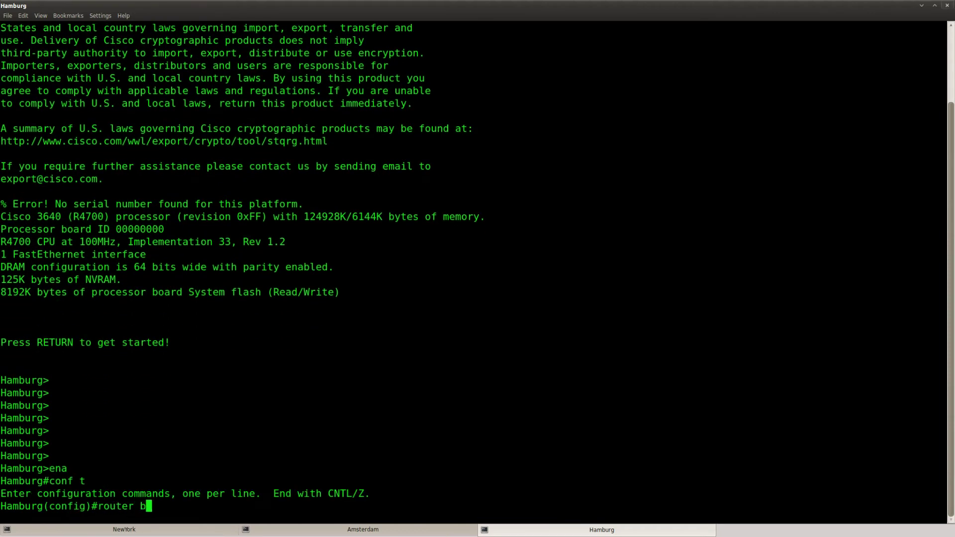
type("gp 2")
key("Return")
Configure neighbor 192.168.13.1 with remote AS 1 in Hamburg's BGP process
type("nei")
key("Tab")
type("192.16")
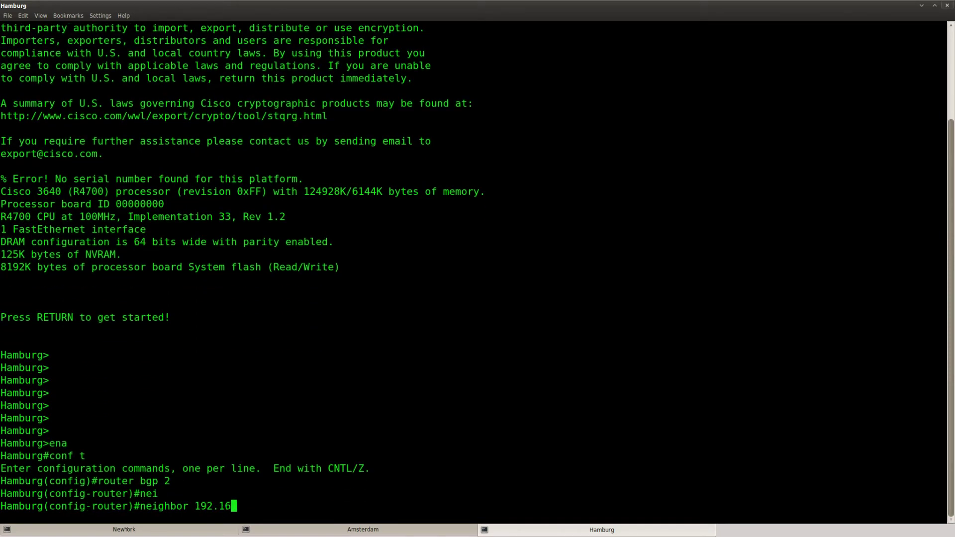
type("8.13.1 remote")
key("Tab")
type("1")
key("Return")
key("Return")
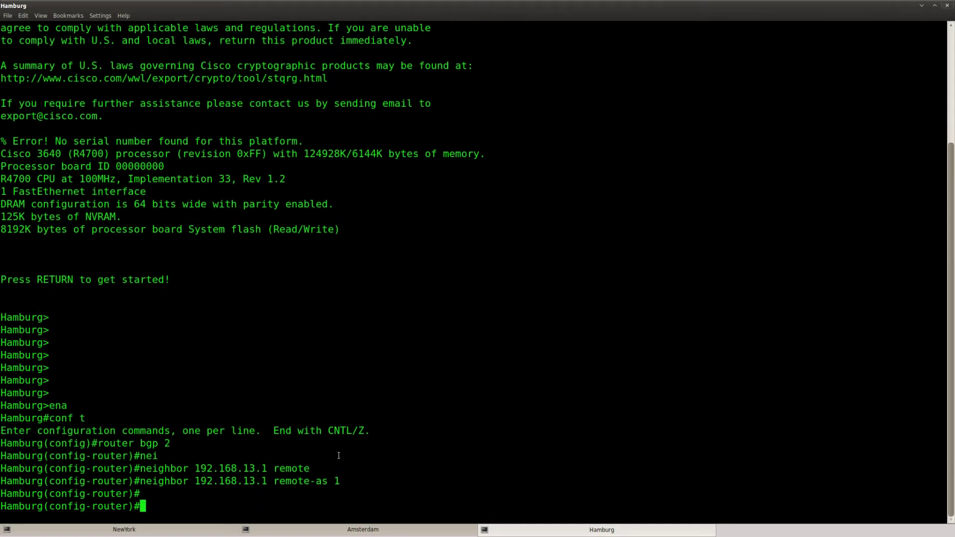
key("Return")
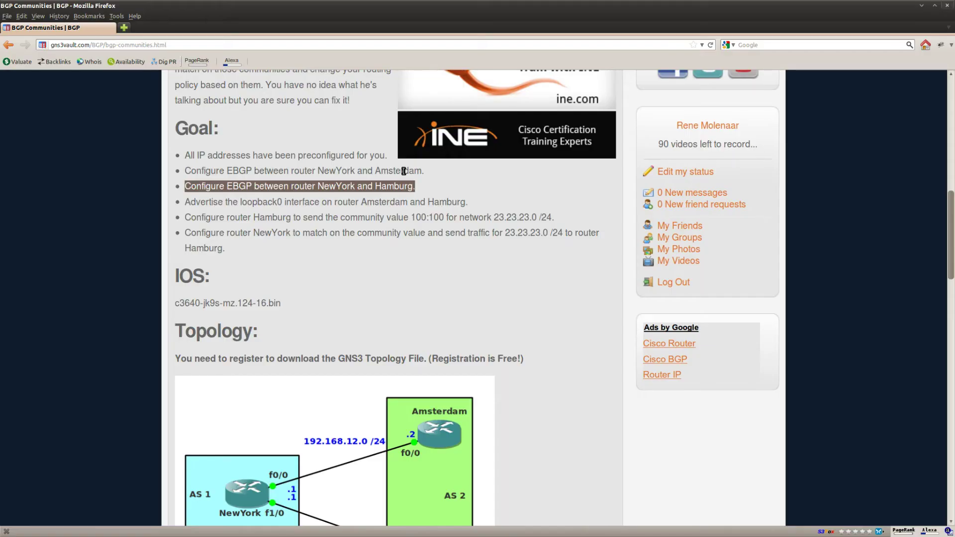
Switch to the lab page in Firefox and reread the EBGP goals and the goal for advertising loopback0
left_click(404, 172)
left_click_drag(424, 172, 184, 179)
left_click_drag(423, 188, 187, 188)
left_click(343, 231)
left_click_drag(470, 203, 184, 203)
left_click(407, 228)
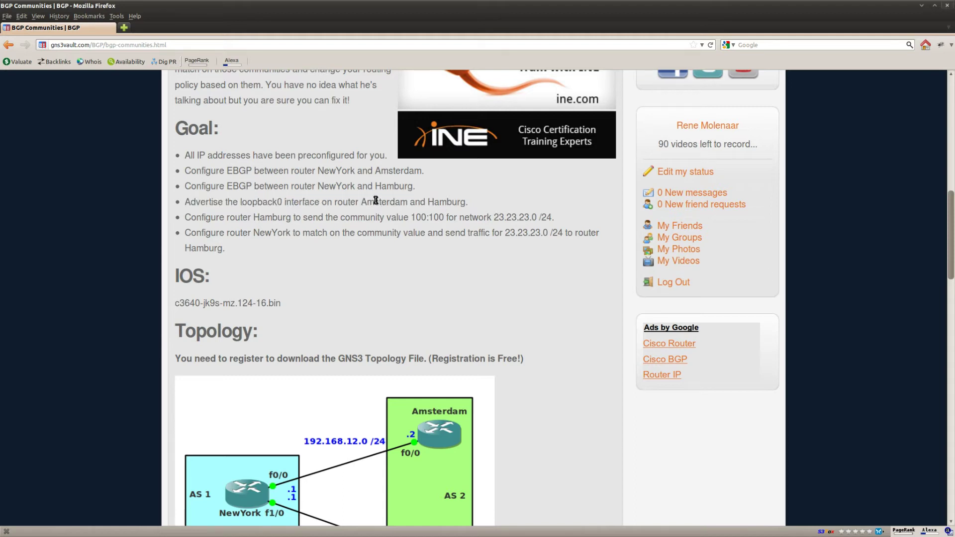
double_click(445, 201)
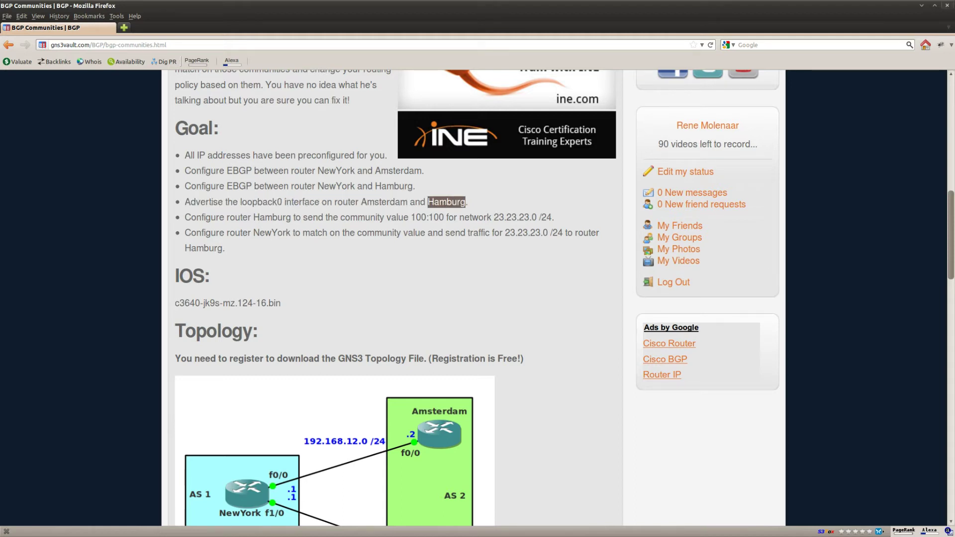
Return to the Amsterdam console and display the IP details of interface l0 to check its address
key("alt+Tab")
left_click(373, 530)
key("Return")
key("Return")
key("Return")
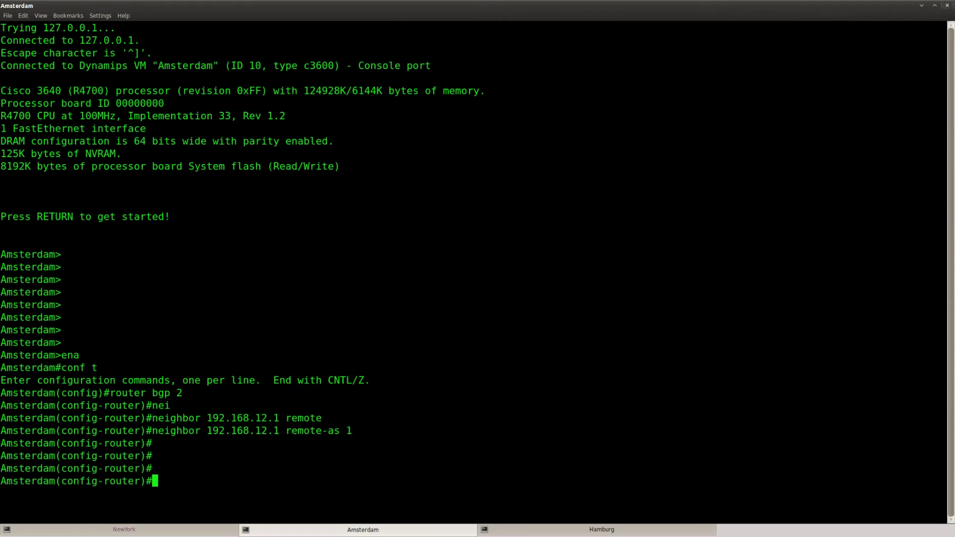
type("do show ip int ")
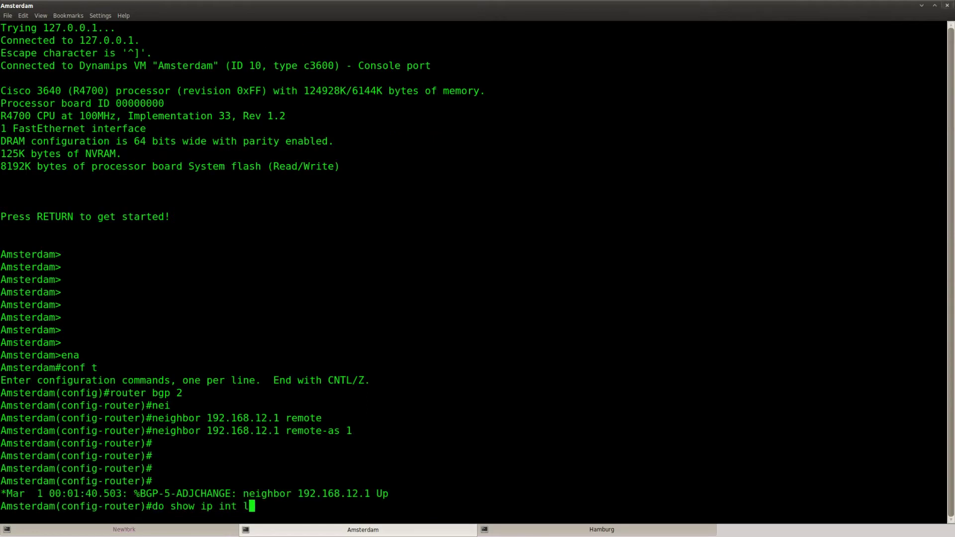
type("l0")
key("Return")
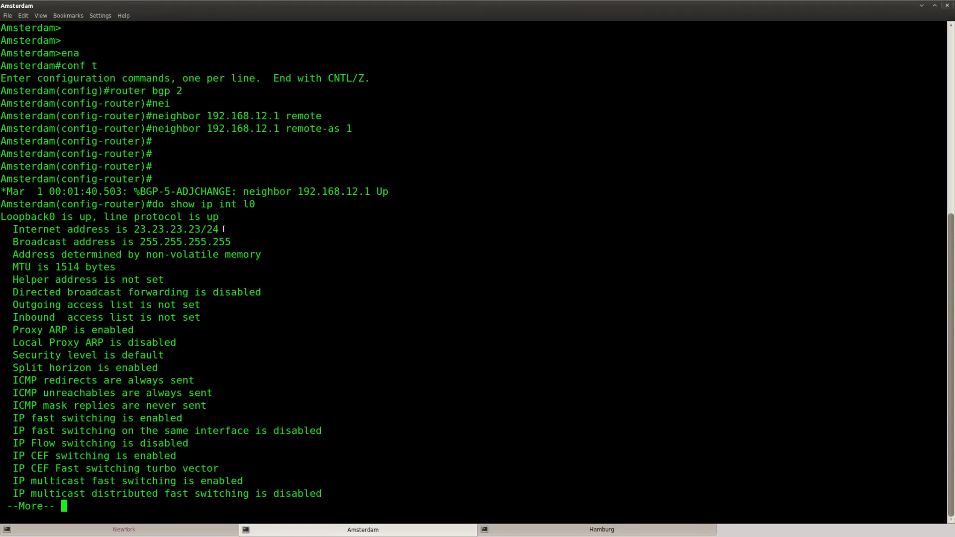
left_click_drag(221, 229, 13, 229)
left_click_drag(184, 418, 597, 431)
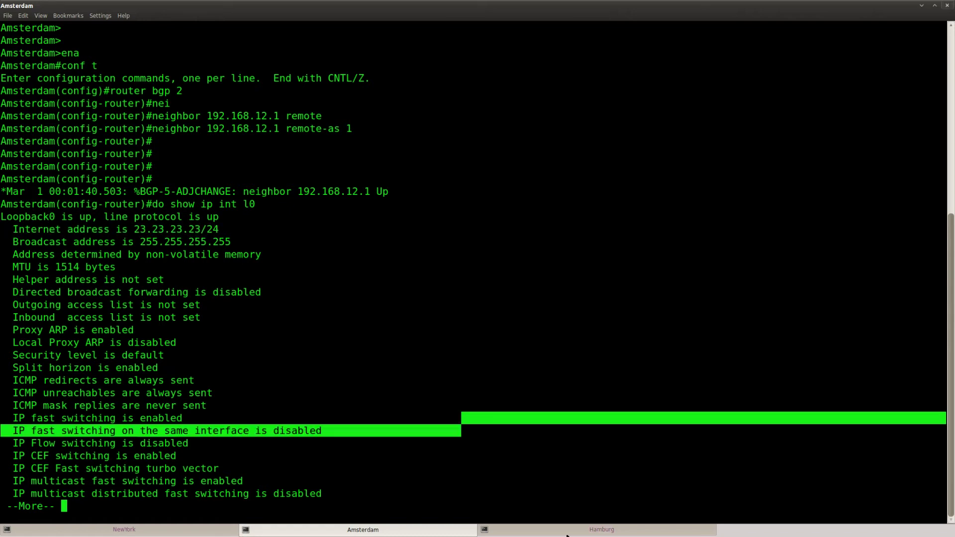
Display the IP details of interface l0 on the Hamburg router and check its internet address
left_click(602, 530)
key("Return")
key("Return")
key("Return")
type("do show ip ")
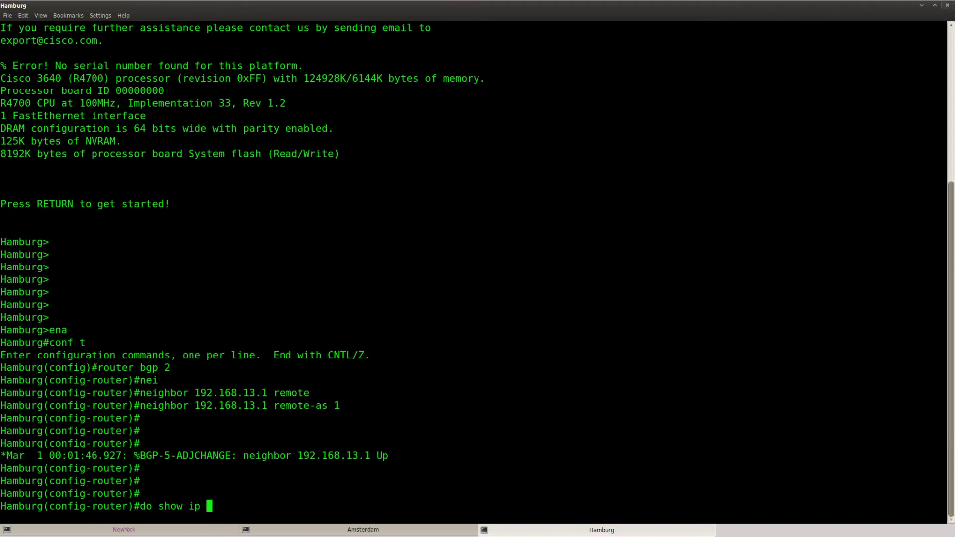
type("int l0")
key("Return")
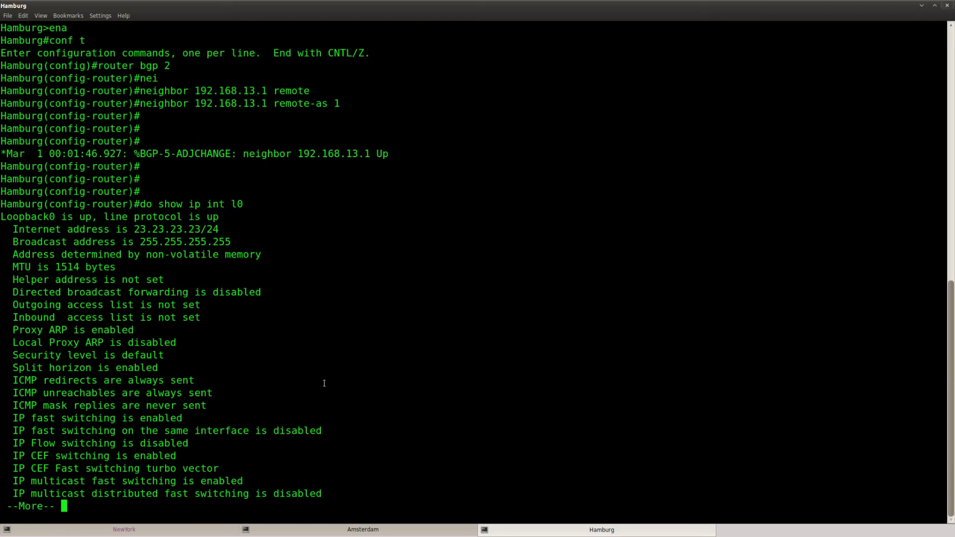
left_click_drag(219, 229, 135, 227)
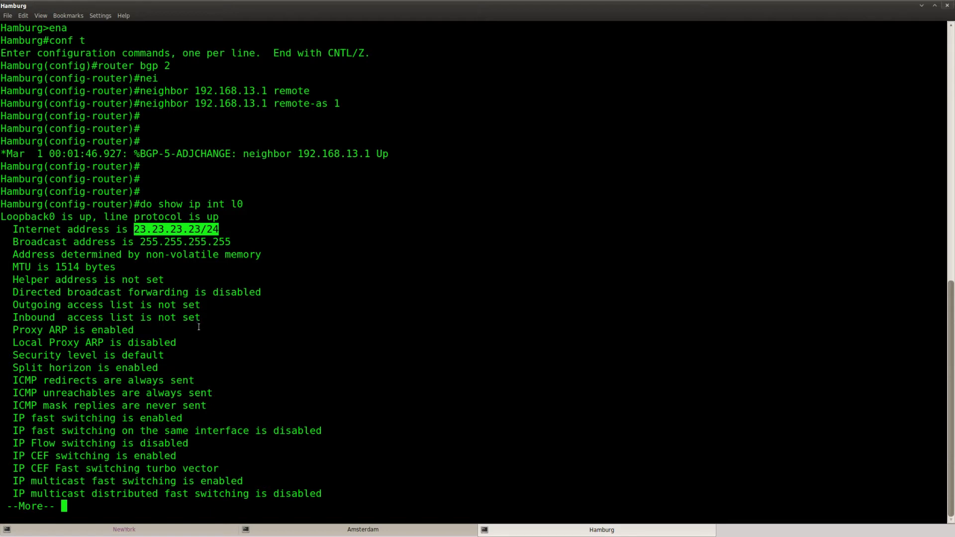
left_click(204, 255)
left_click_drag(222, 230, 134, 229)
left_click(138, 293)
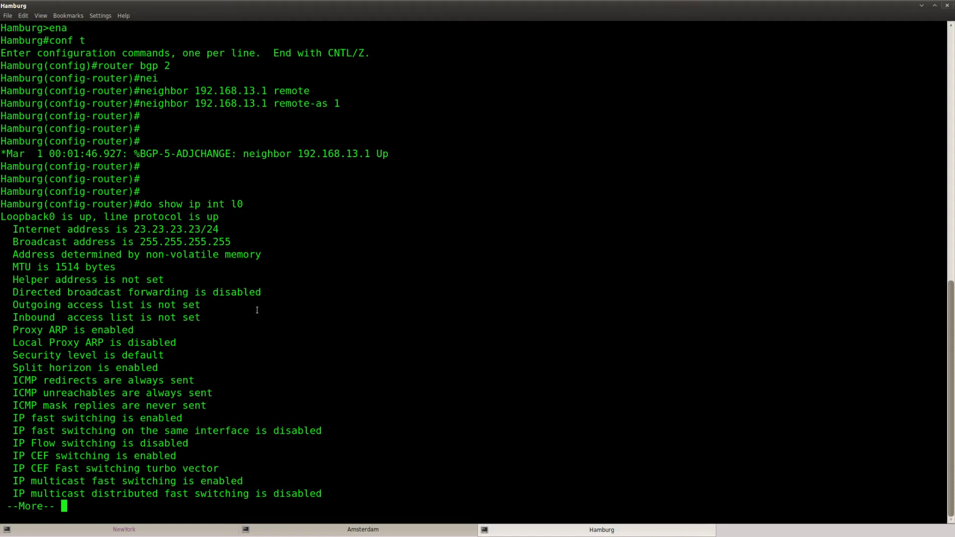
Leave the interface output and advertise network 23.23.23.0 with mask 255.255.255.0 in Hamburg's BGP process
key("q")
key("Return")
type("net")
key("Tab")
type("23.23.")
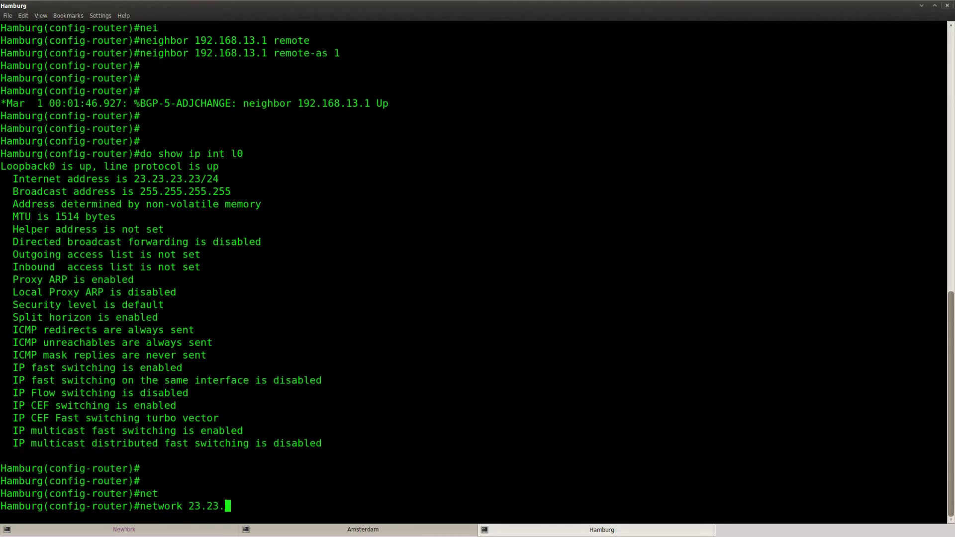
type("23.0 mas")
key("Tab")
type("255.255.255.0")
key("Return")
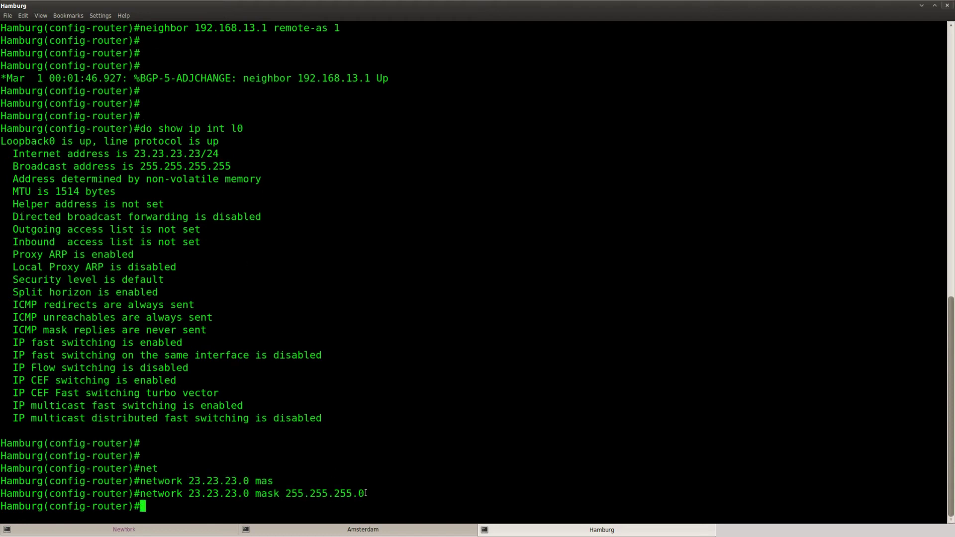
Copy the completed command "network 23.23.23.0 mask 255.255.255.0" from the Hamburg console
left_click_drag(366, 494, 141, 493)
right_click(154, 494)
left_click(189, 396)
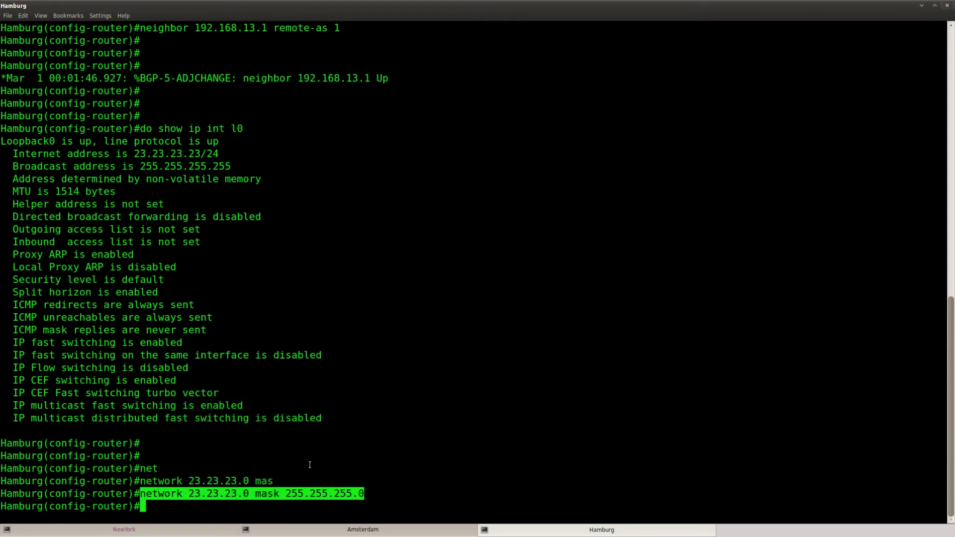
Switch to the Amsterdam console and advertise network 23.23.23.0 with mask 255.255.255.0 in its BGP process using the copied command
left_click(362, 529)
key("Return")
key("Return")
key("Return")
key("space")
key("ctrl+shift+v")
key("Return")
key("Return")
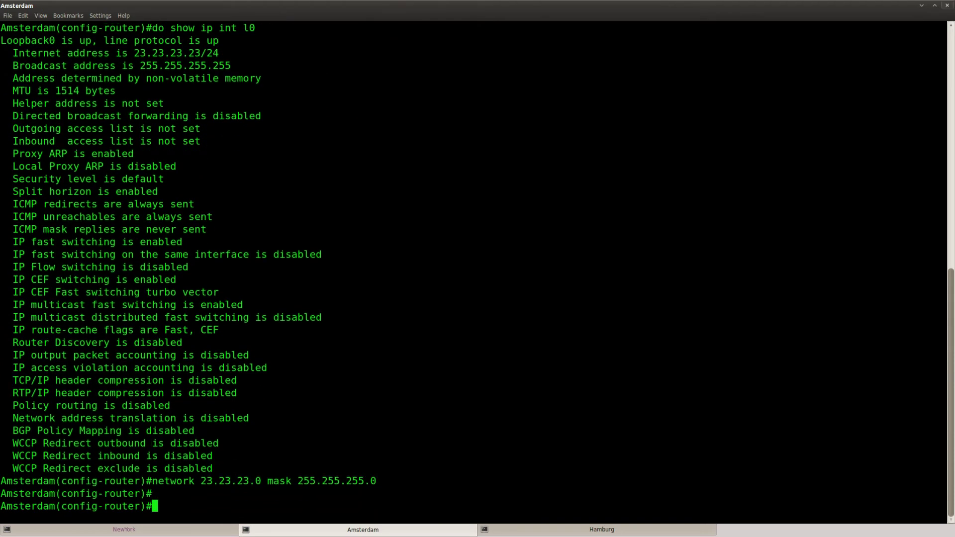
Switch to the NewYork console, leave configuration mode and display its BGP table with "show ip bgp"
left_click(167, 530)
key("Return")
key("Return")
key("ctrl+z")
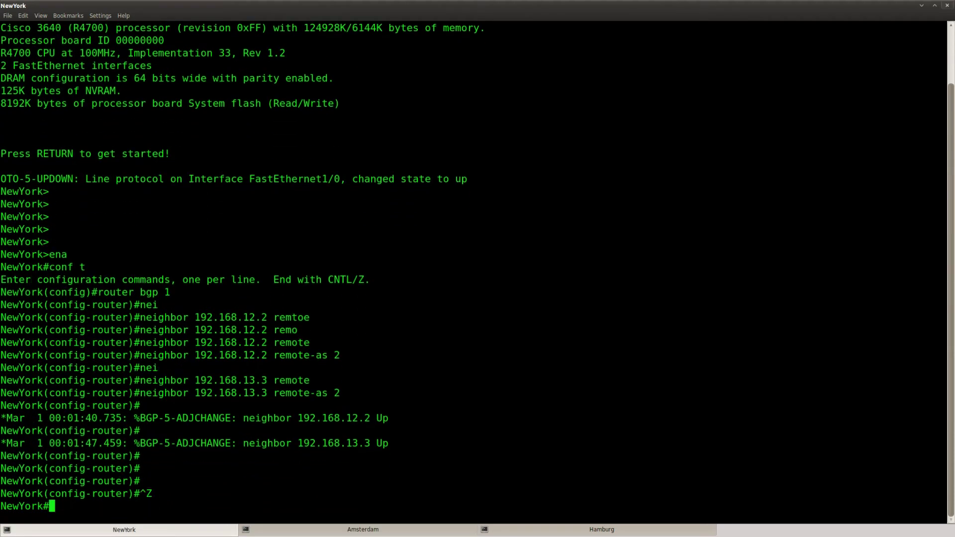
key("Return")
type("show ipb")
key("BackSpace")
type("bg")
key("Tab")
key("Return")
key("Return")
key("Return")
key("Return")
key("Return")
key("Up")
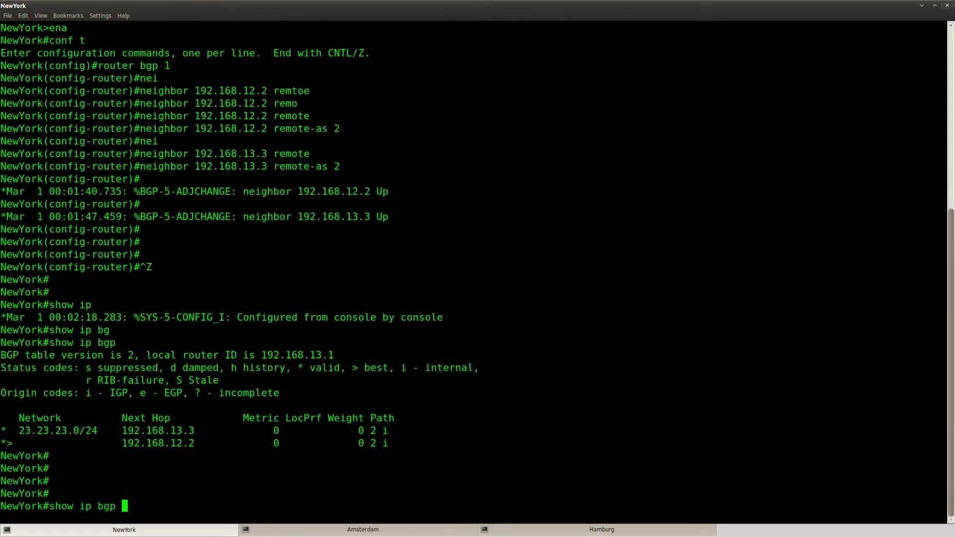
key("Return")
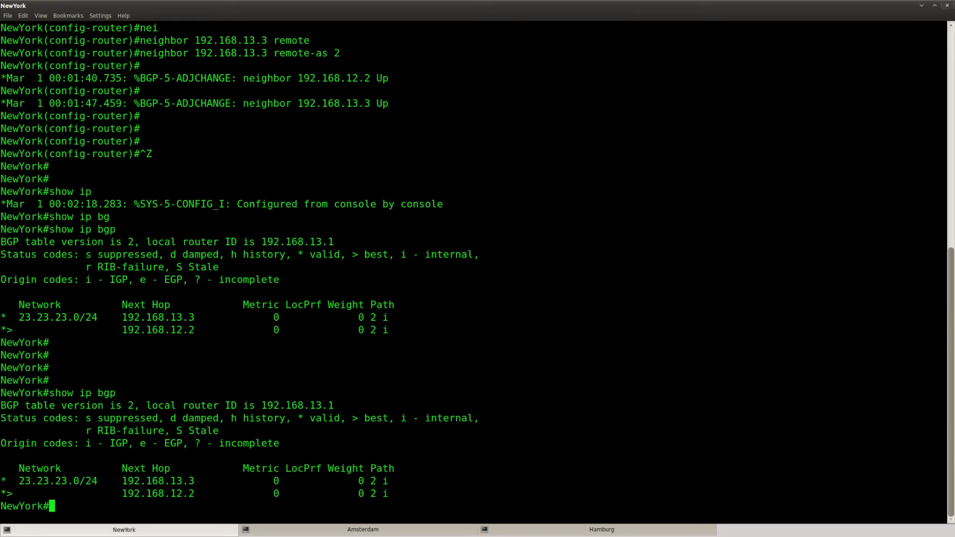
Examine both 23.23.23.0/24 entries in NewYork's BGP table and check which next hop is marked as best
left_click_drag(391, 481, 0, 481)
left_click(38, 490)
left_click_drag(96, 481, 21, 481)
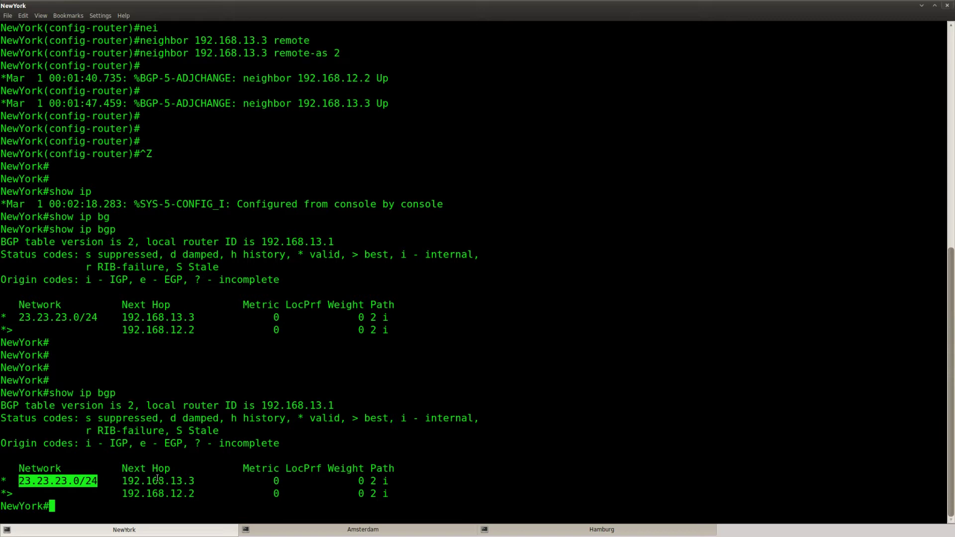
left_click_drag(402, 481, 2, 481)
left_click_drag(386, 493, 1, 494)
left_click(150, 517)
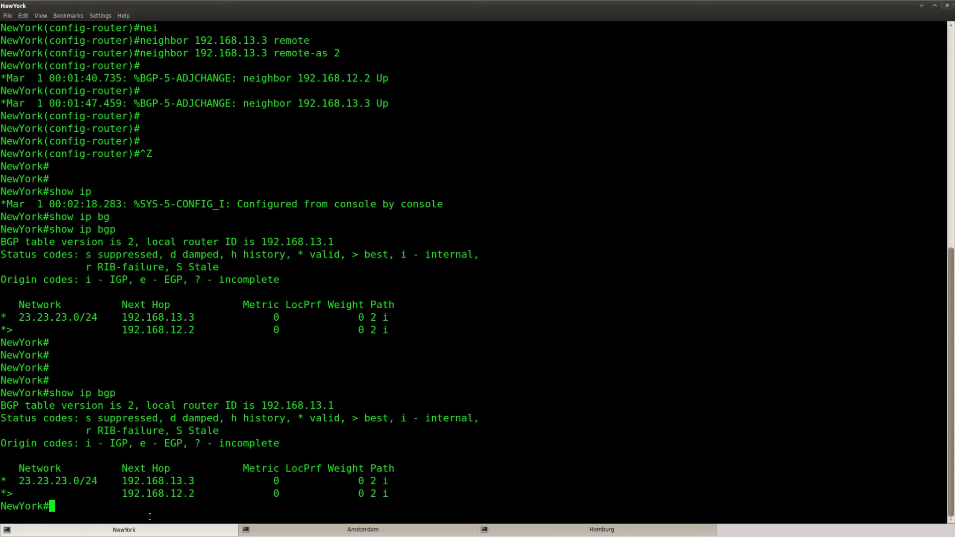
left_click_drag(3, 493, 389, 497)
left_click(12, 493)
double_click(10, 493)
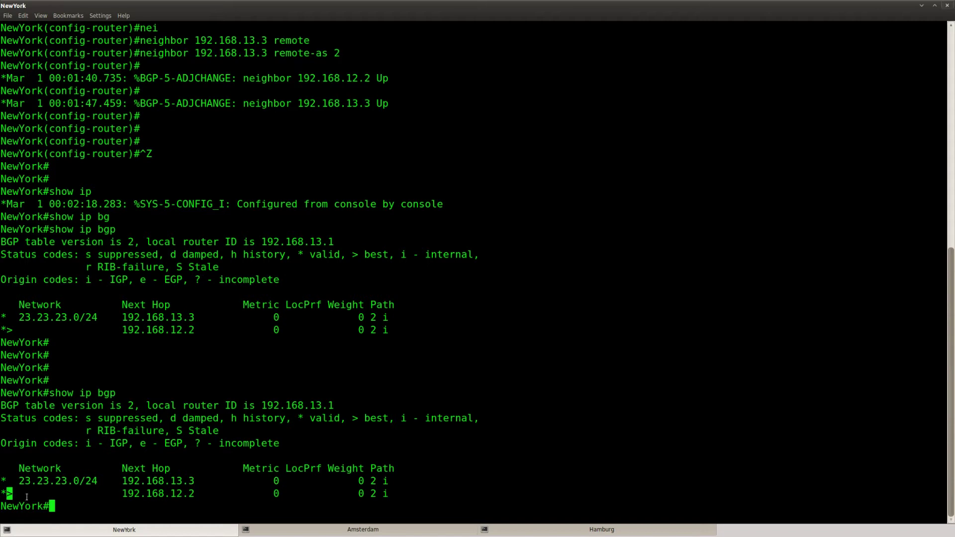
double_click(193, 494)
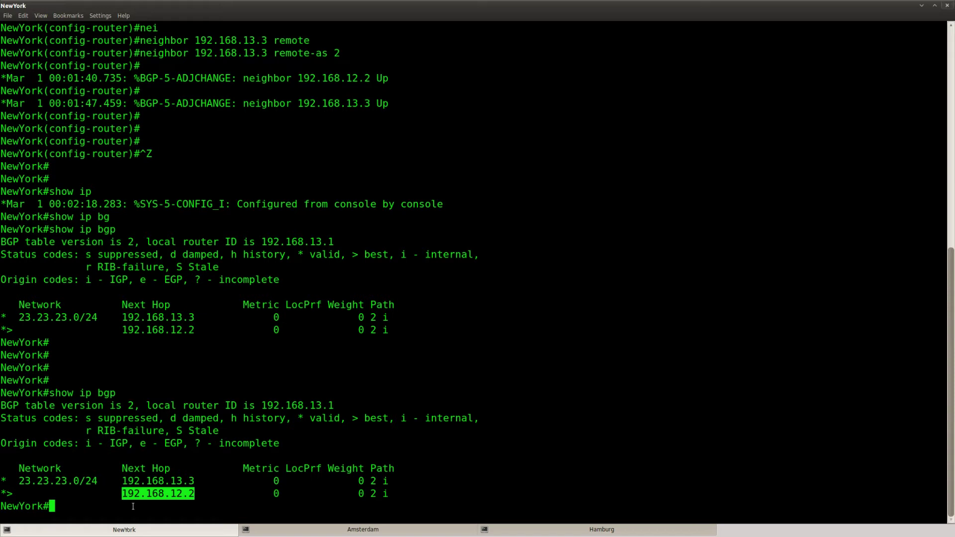
left_click(134, 506)
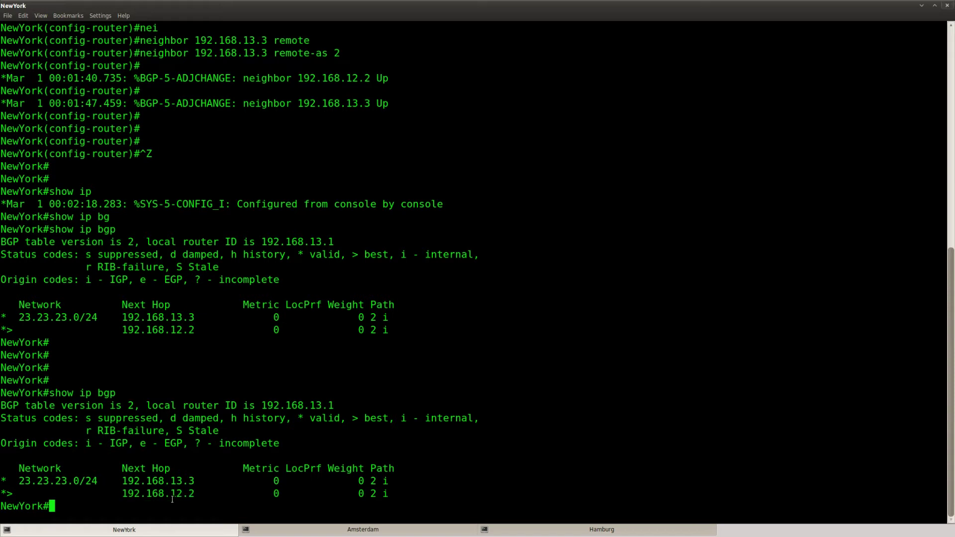
left_click_drag(196, 494, 120, 493)
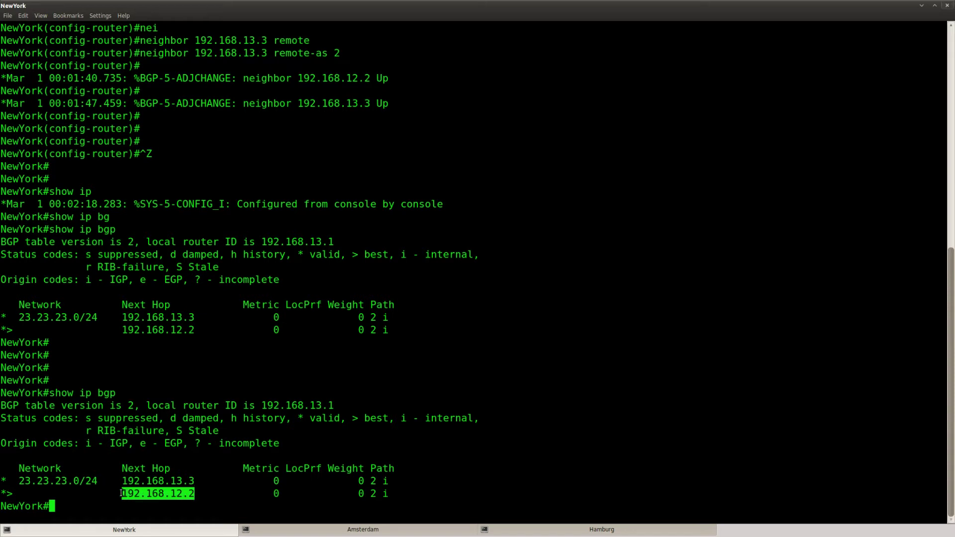
Compare the metric, local preference, weight and path of the two routes, and check the best route's next hop
double_click(269, 469)
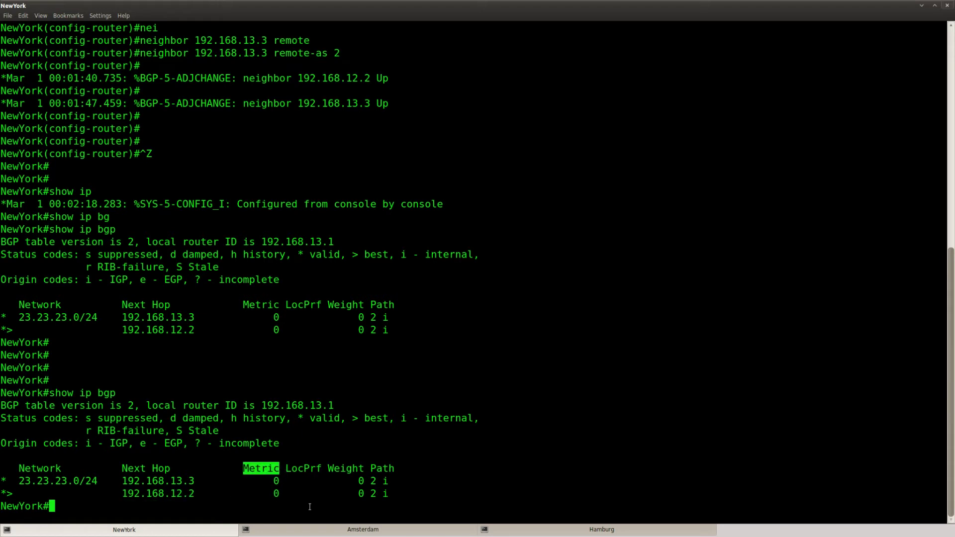
double_click(302, 471)
double_click(344, 468)
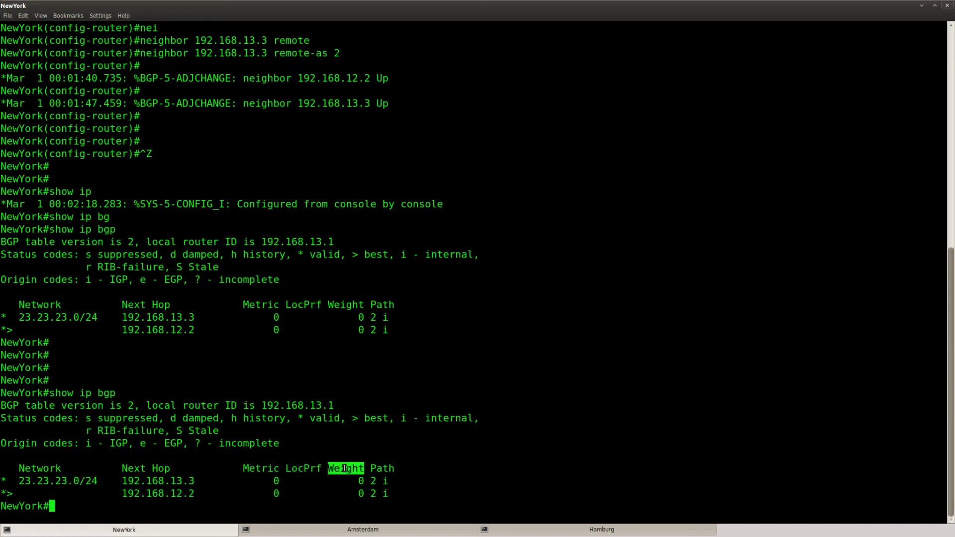
left_click(270, 494)
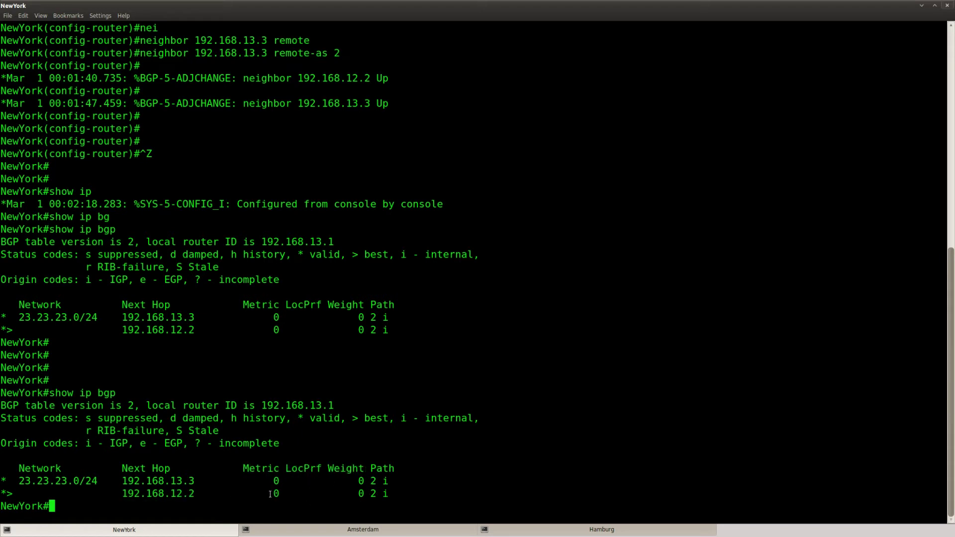
double_click(378, 471)
left_click_drag(194, 497, 122, 495)
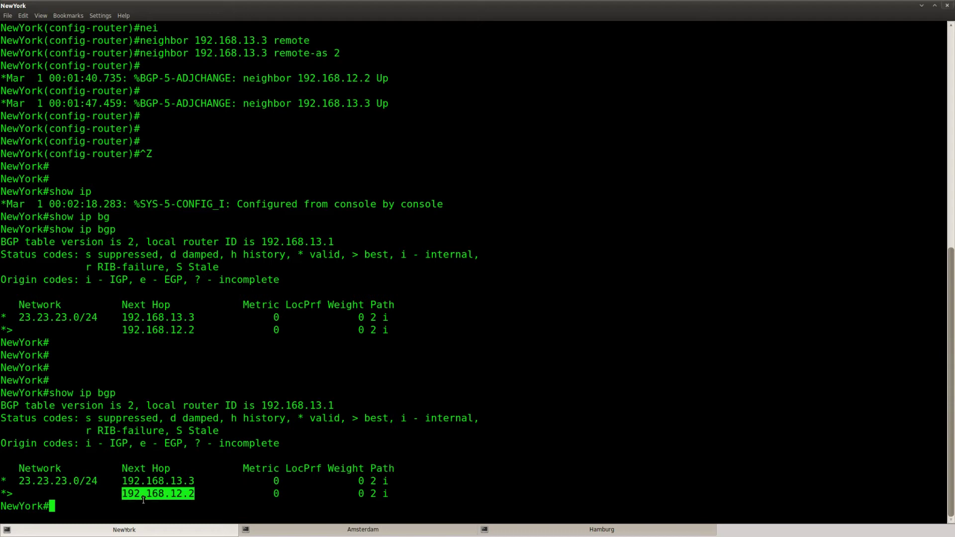
Refresh the BGP table output on NewYork by running "show ip bgp" again
key("Up")
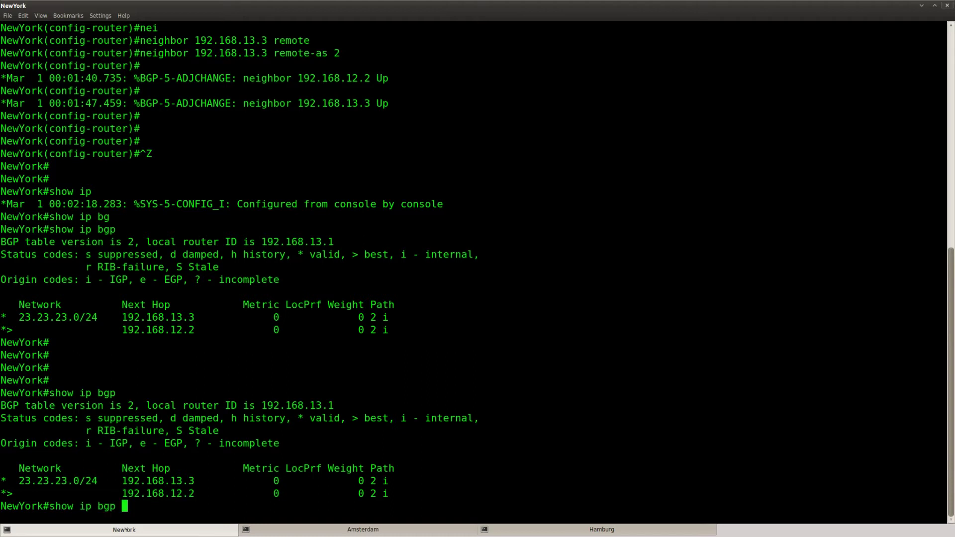
key("Return")
key("Return")
key("Up")
key("Return")
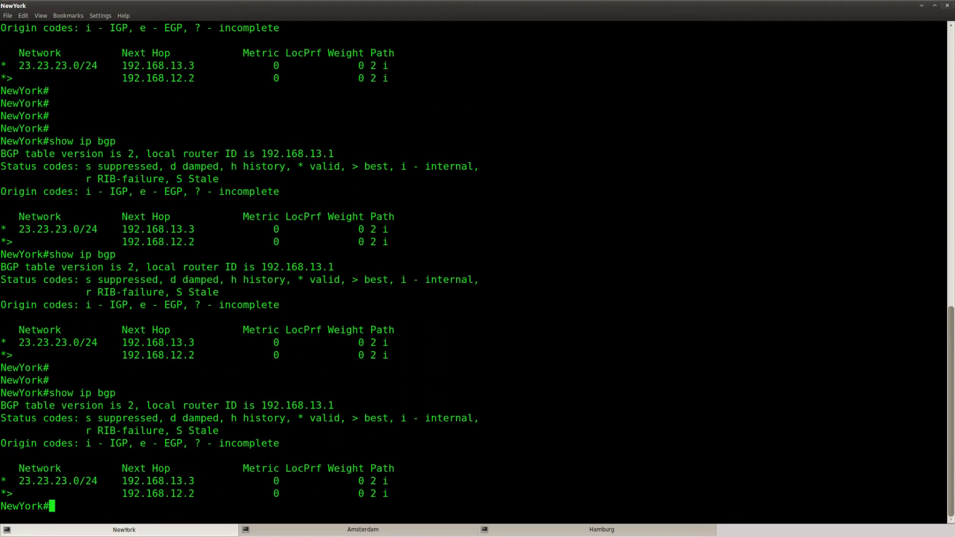
Switch to the lab page in Firefox and read the goal about Hamburg sending community 100:100 for network 23.23.23.0 /24
key("alt+Tab")
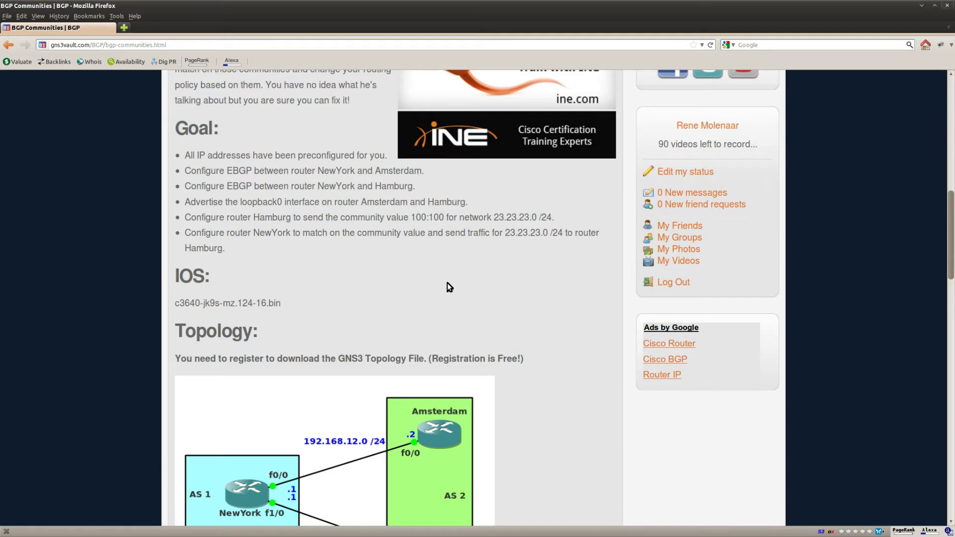
double_click(260, 217)
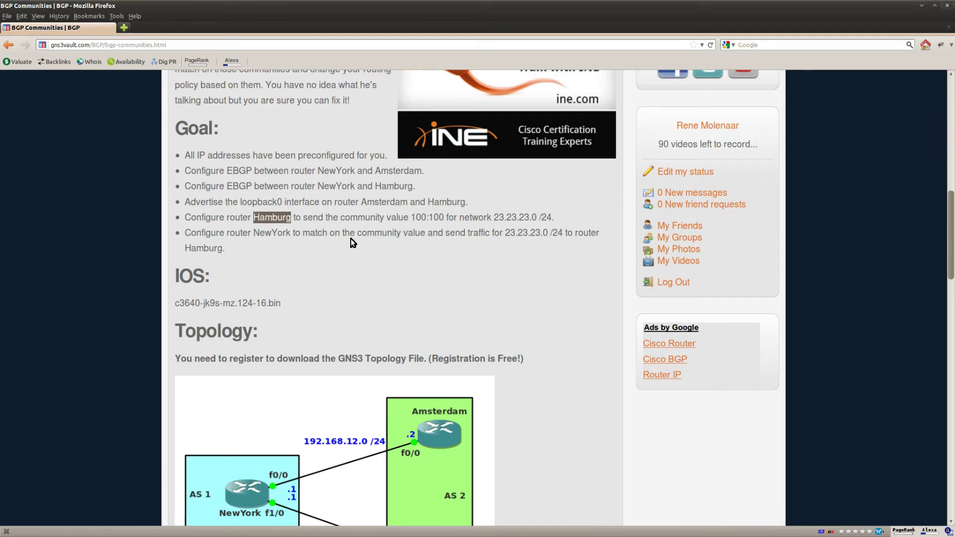
left_click_drag(340, 217, 444, 216)
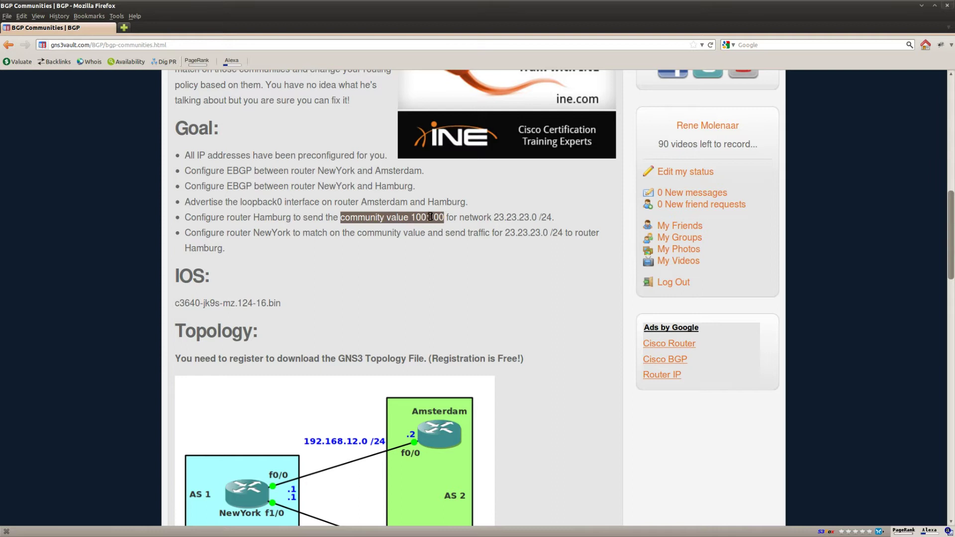
left_click(481, 238)
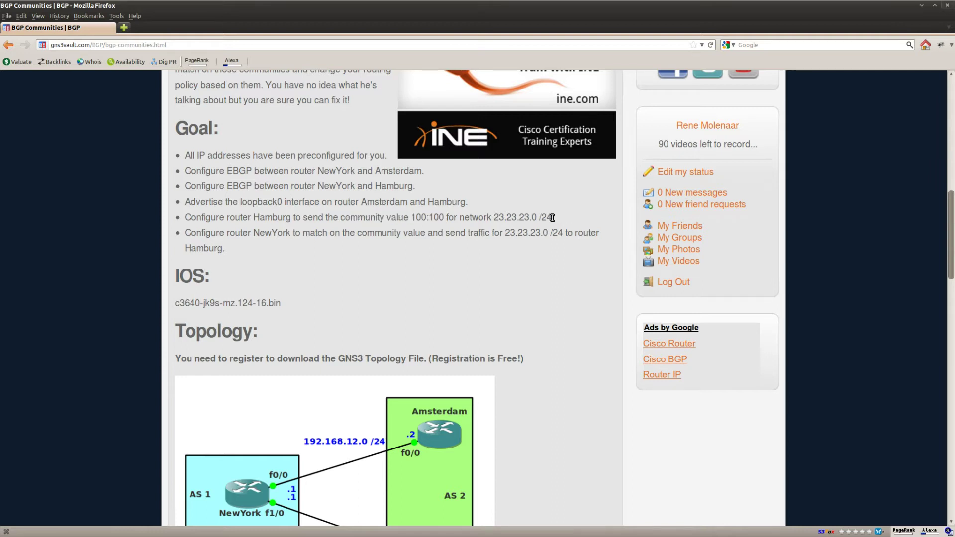
left_click_drag(555, 218, 493, 218)
left_click(503, 229)
Return to the Hamburg console, leave BGP router configuration and create route map SENDCOMMUNITY with permit sequence 10
key("alt+Tab")
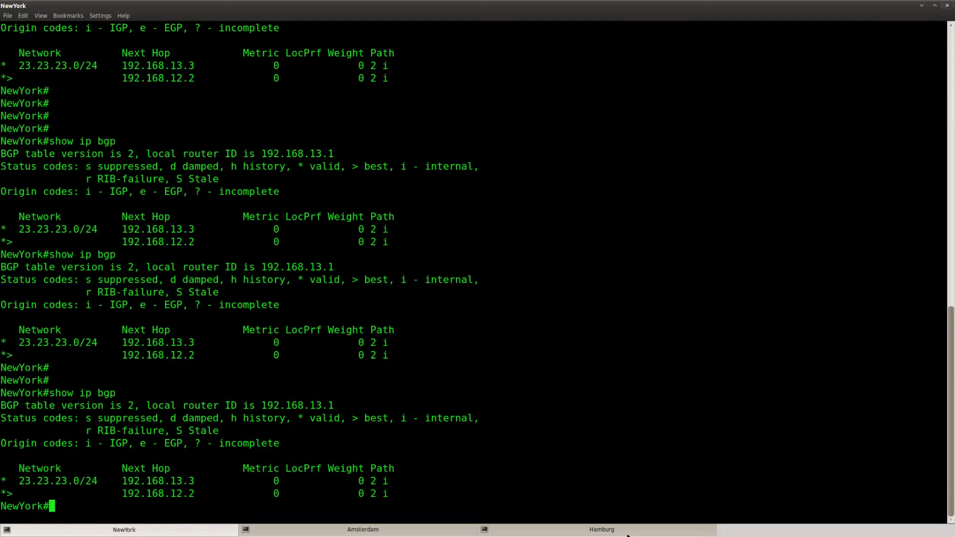
left_click(590, 532)
type("exit")
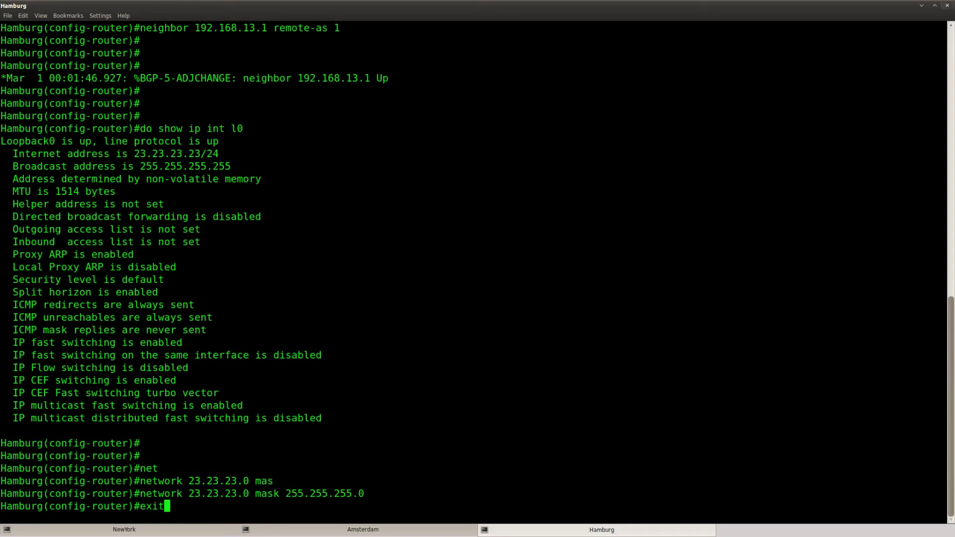
key("Return")
key("Return")
key("Return")
type("route-")
key("Tab")
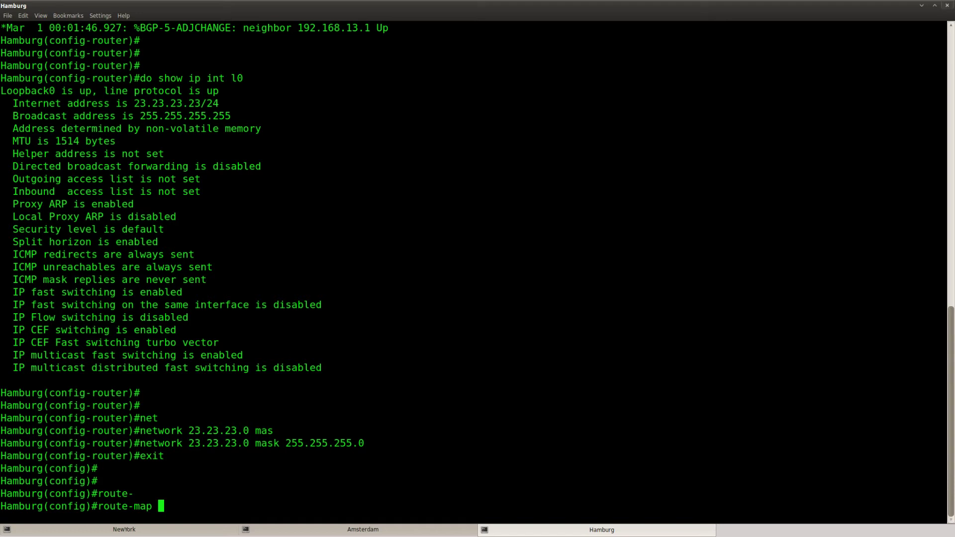
type("SENDCOMMUNITY permit 10")
key("Return")
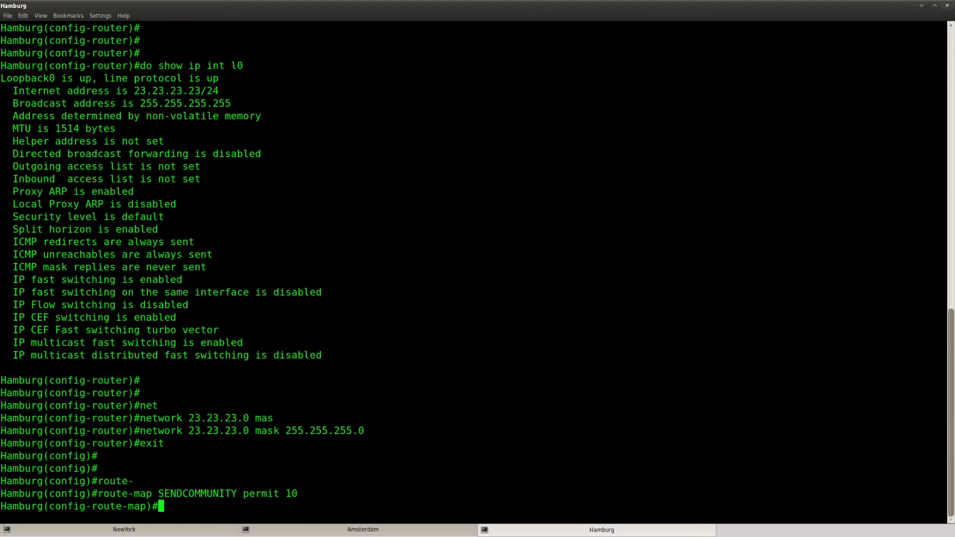
Make the SENDCOMMUNITY route map match IP address access list 1
type("mat")
key("Tab")
type("ip add")
key("Tab")
type("1")
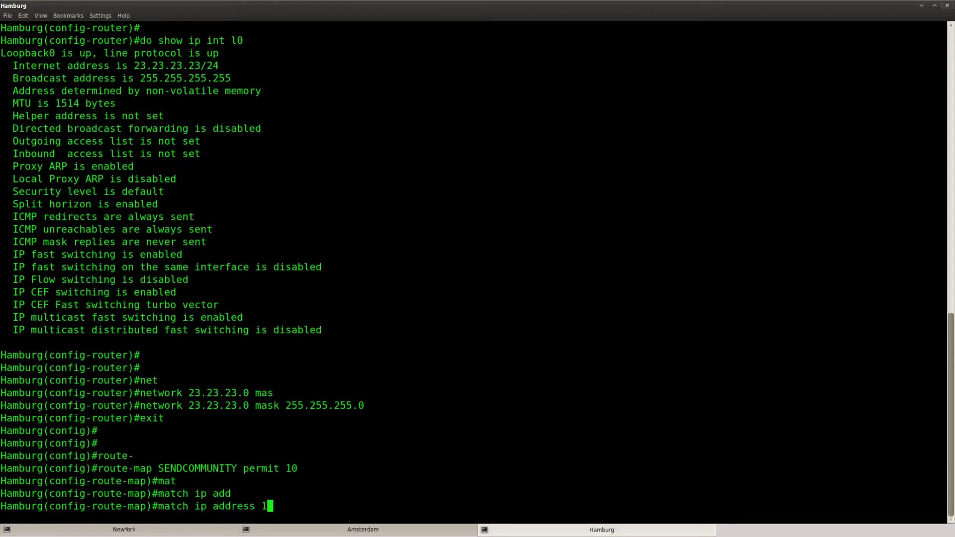
key("Return")
List the options for setting a community and set the route map's community value to 100:100
type("set comm")
key("Tab")
type("un")
key("Tab")
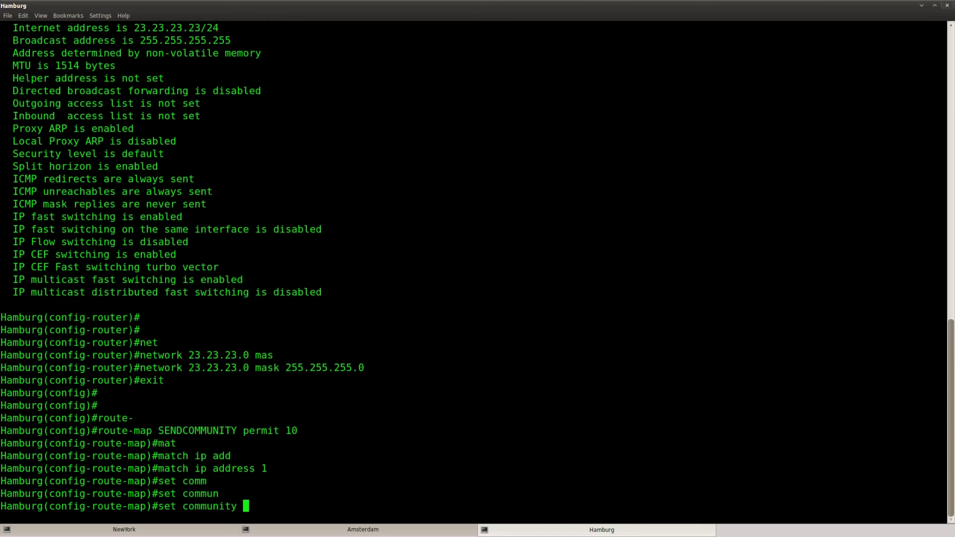
type("?")
type("100:100")
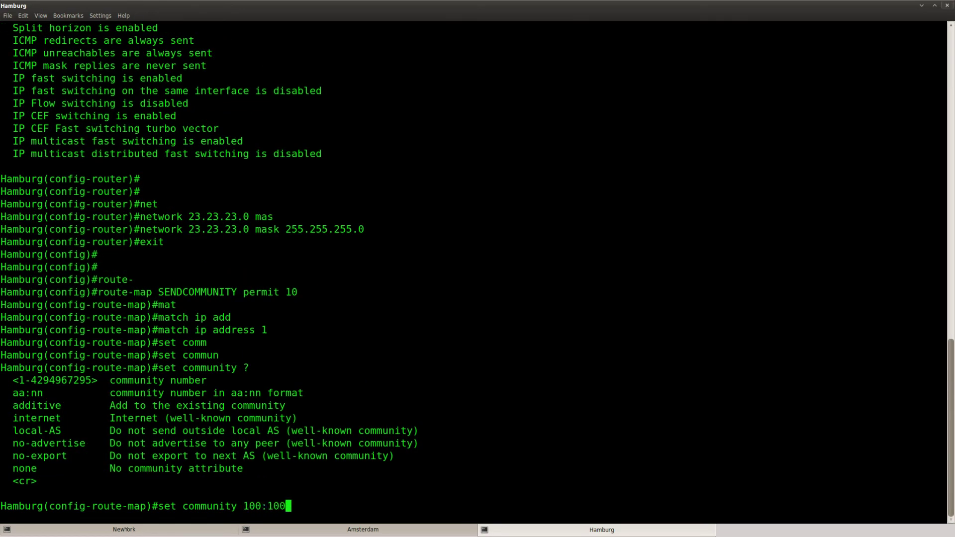
key("Return")
key("Return")
key("Return")
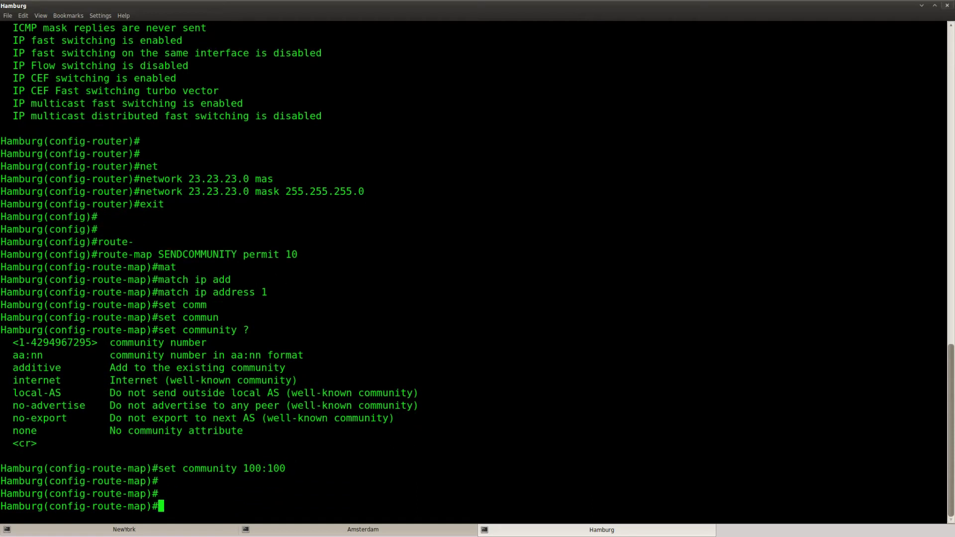
Add access list 1 on Hamburg permitting 23.23.23.0 with wildcard 0.0.0.255, and leave configuration mode
key("ctrl+z")
type("conf t")
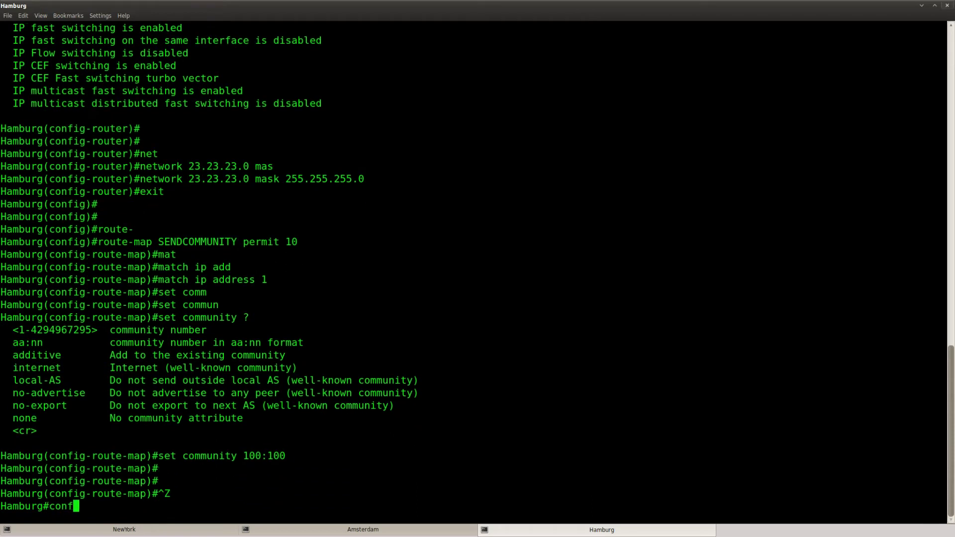
key("Return")
type("access-")
key("Tab")
type("1 per")
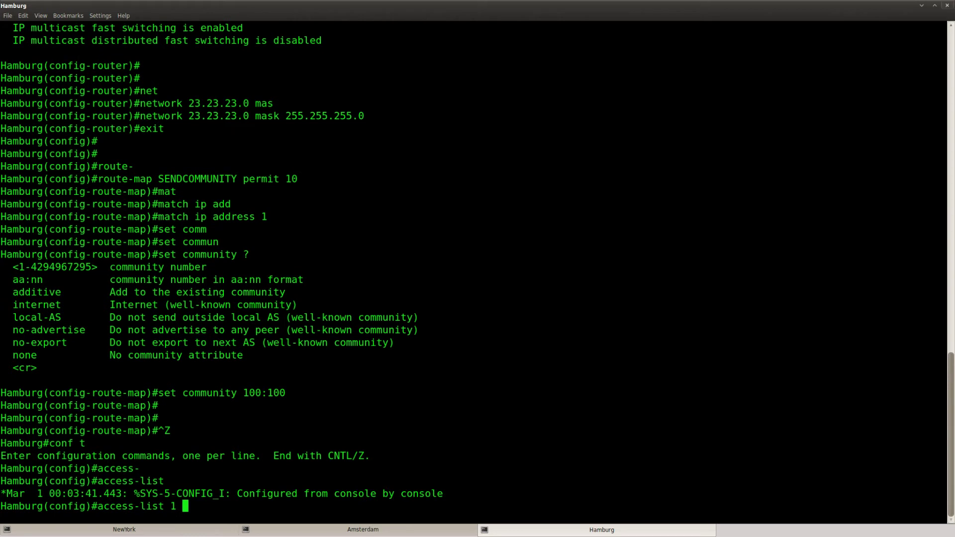
key("Tab")
type("2")
type("23.0 ")
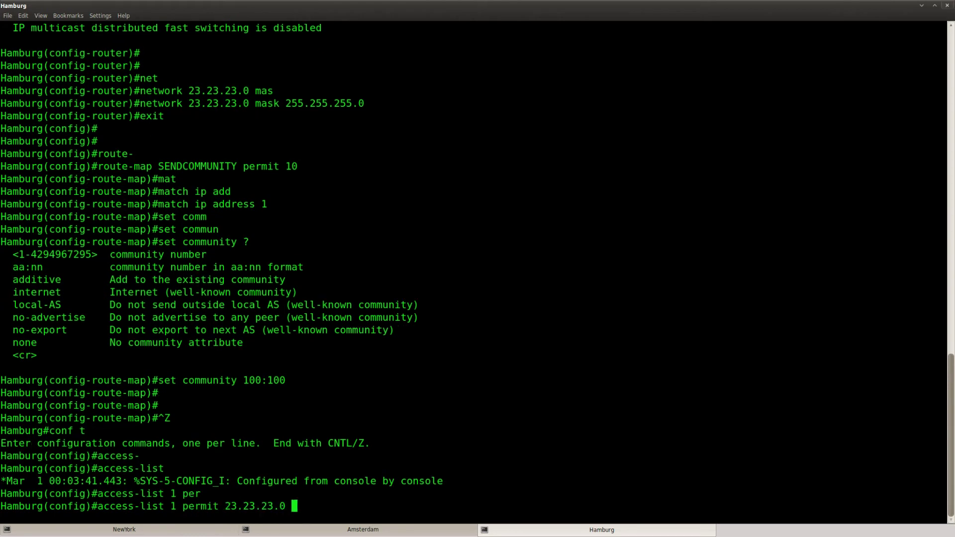
type("0.0.0.255")
key("Return")
key("Return")
key("Return")
key("ctrl+z")
key("Return")
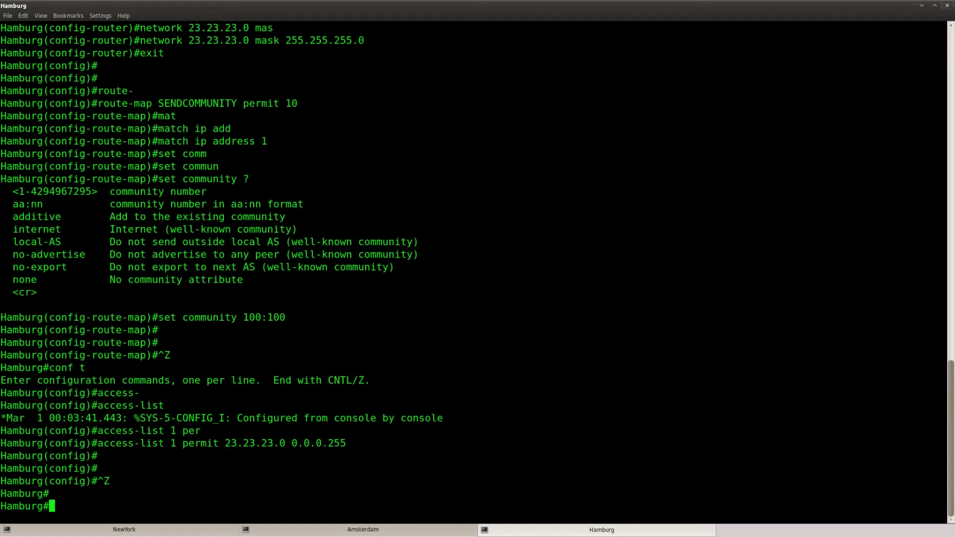
Display the configured route maps on Hamburg with "show route-map"
key("Return")
type("show route-m")
key("Tab")
key("Return")
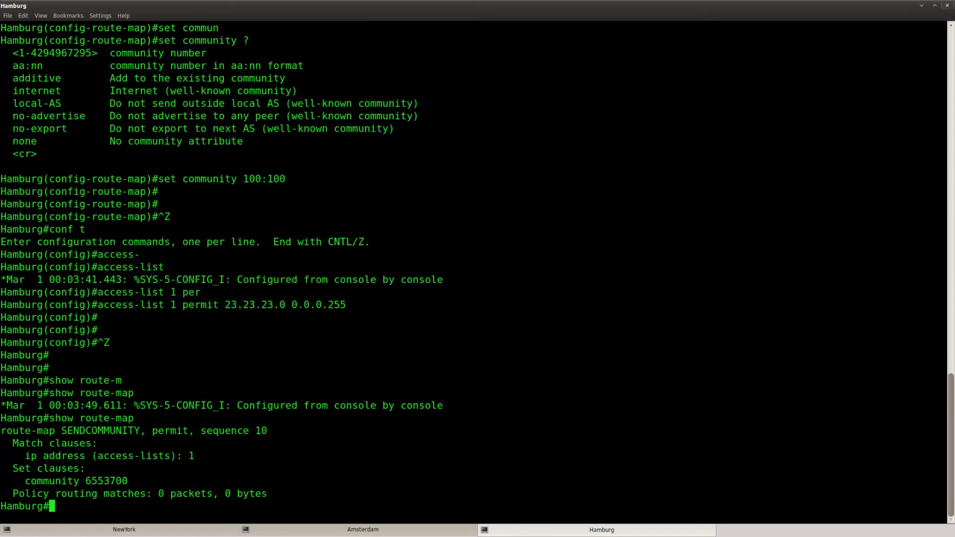
Copy the route map name SENDCOMMUNITY from the output and check its access-list match clause
double_click(95, 430)
right_click(95, 430)
left_click(120, 331)
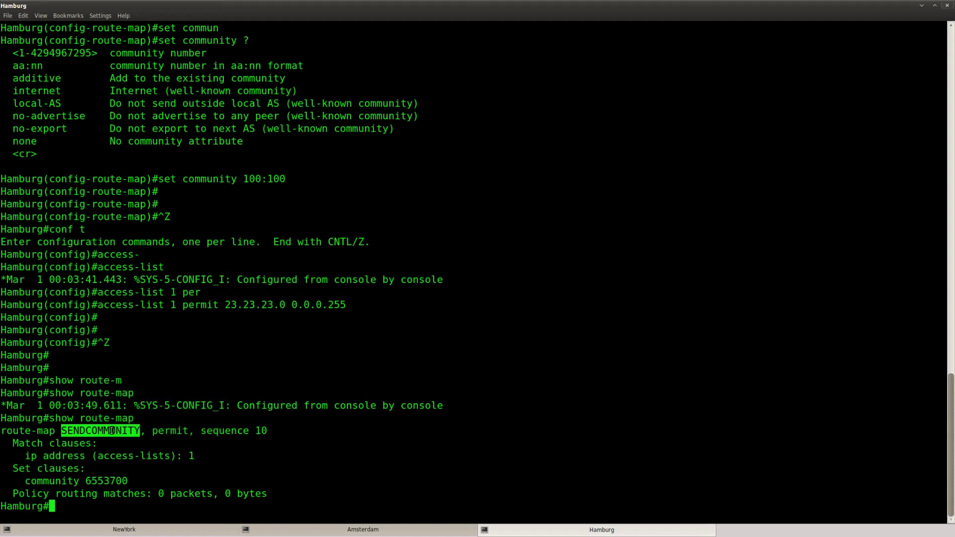
left_click(52, 456)
left_click_drag(26, 455, 198, 456)
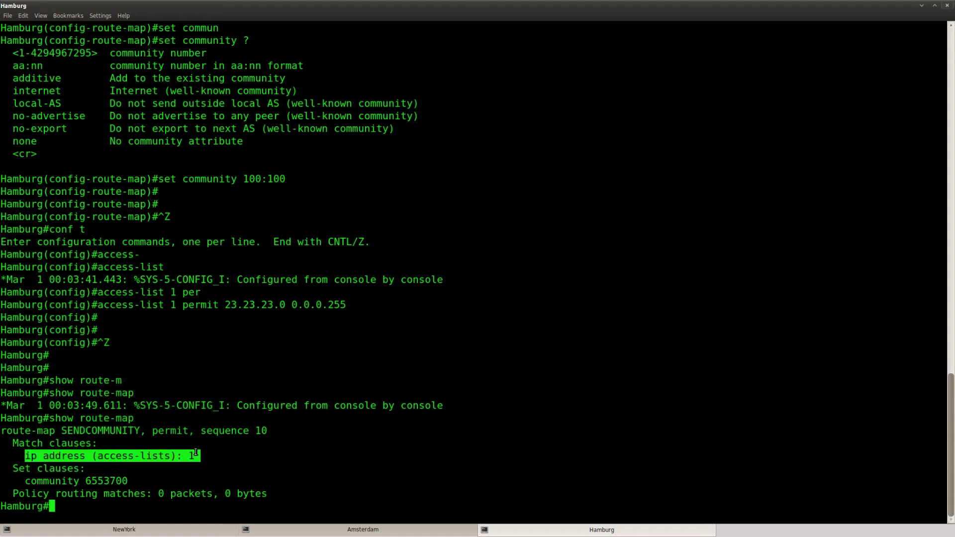
Check the access list in the match clause and the community value in the set clause of Hamburg's route map output
left_click(195, 456)
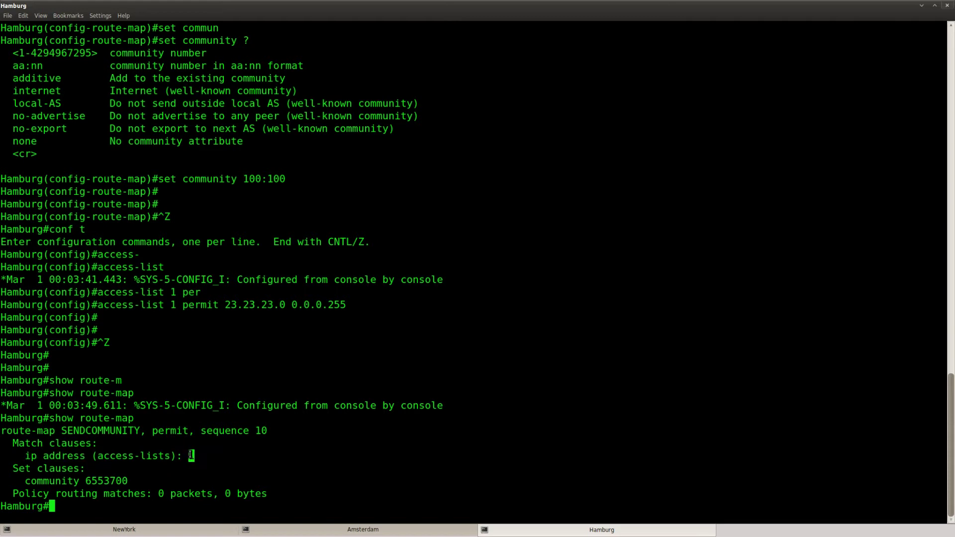
left_click_drag(127, 480, 24, 482)
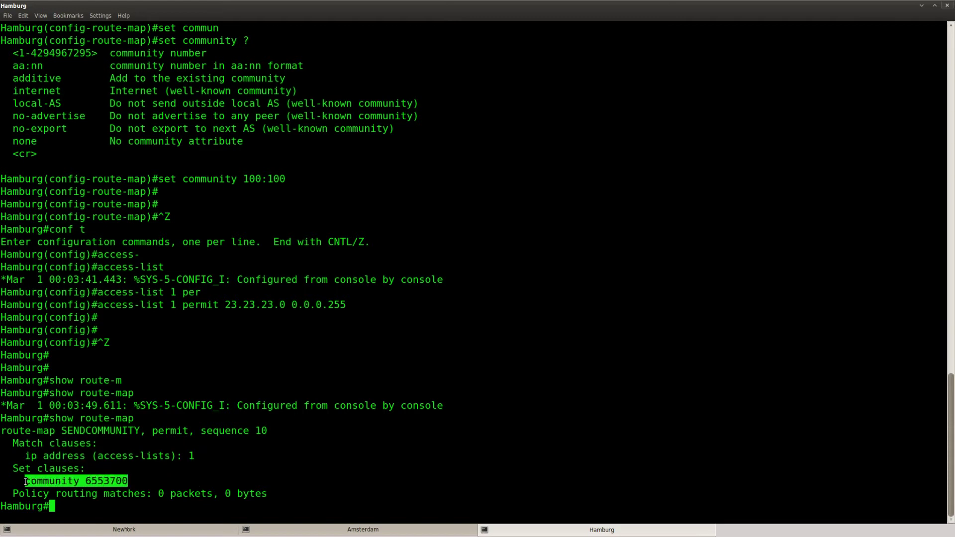
left_click(148, 478)
left_click_drag(126, 481, 85, 482)
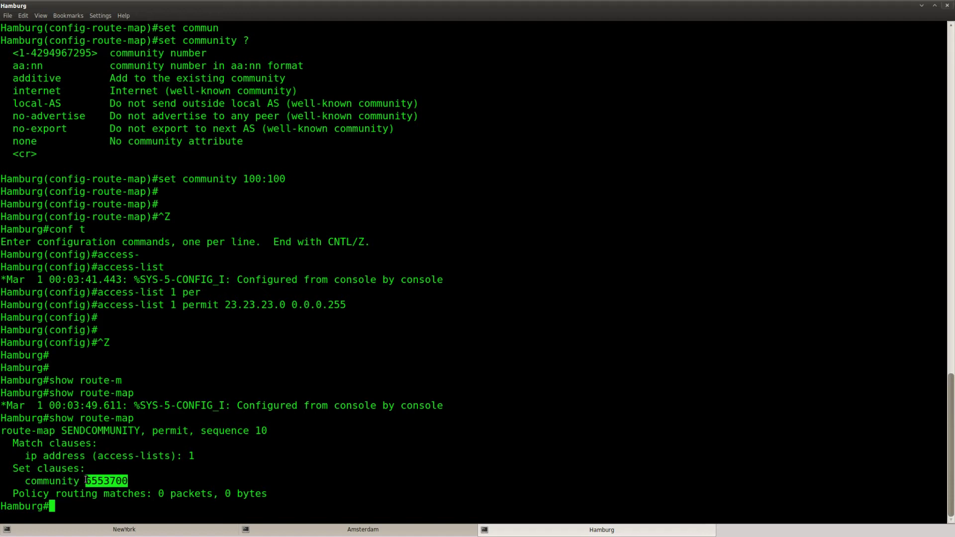
left_click(176, 483)
Enter global configuration mode on Hamburg and list the options of the "ip bgp-community" command
type("conf t")
key("Return")
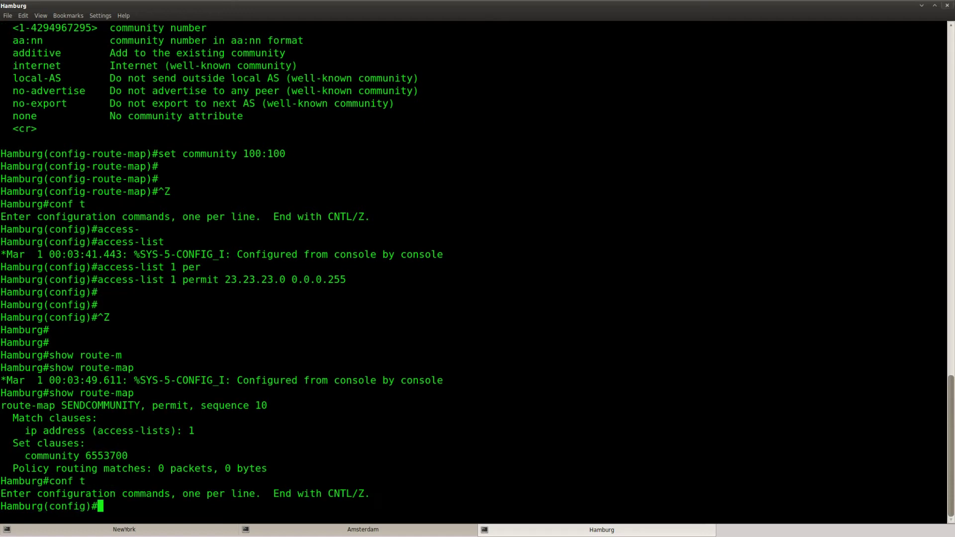
type("ip bg")
key("Tab")
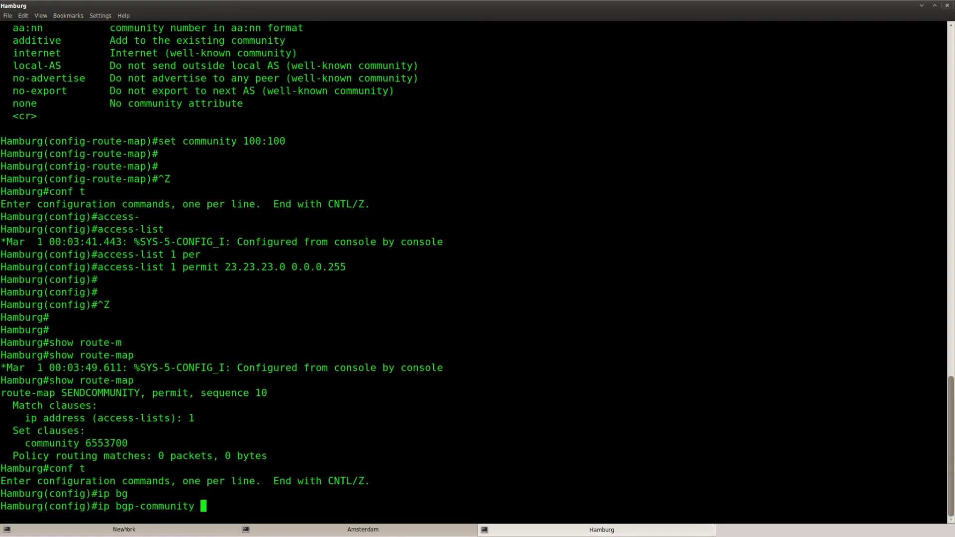
type("?")
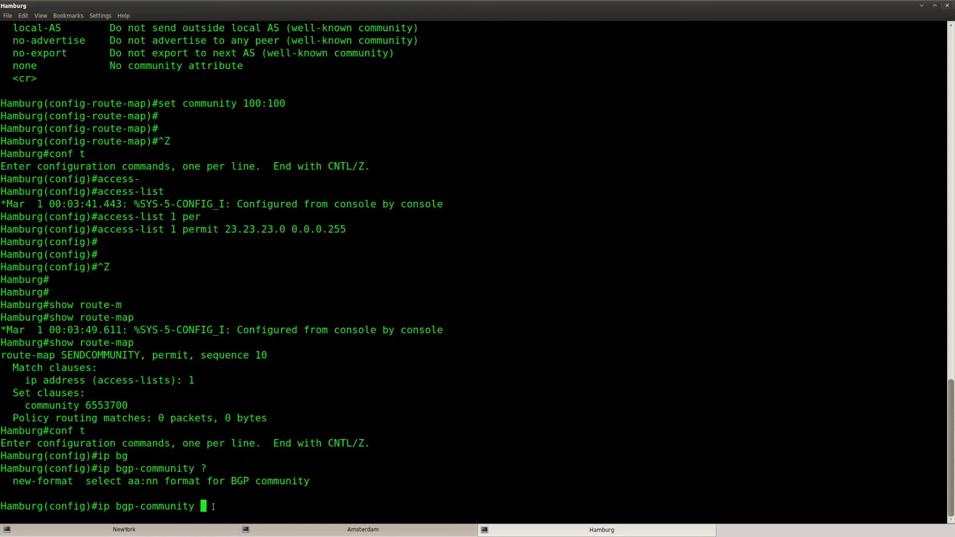
left_click_drag(13, 481, 310, 481)
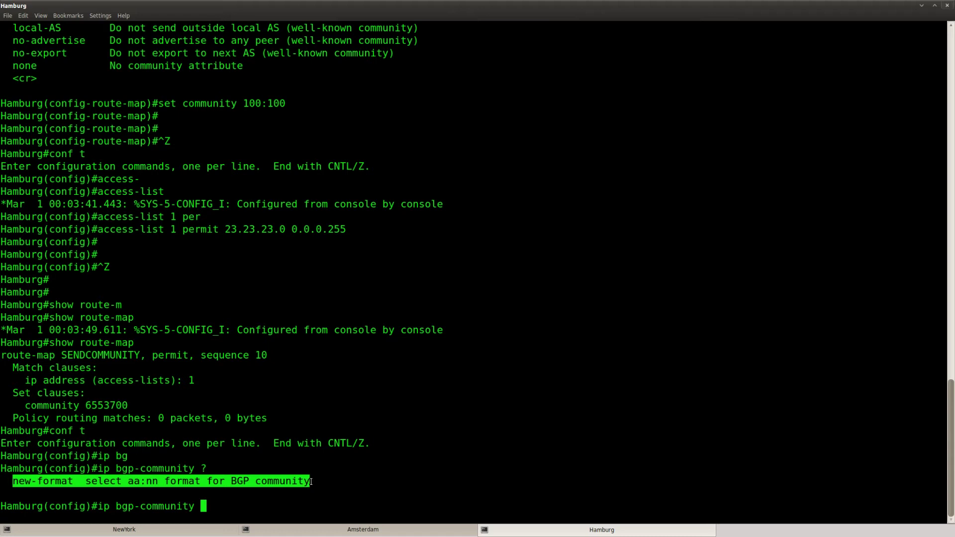
left_click(298, 493)
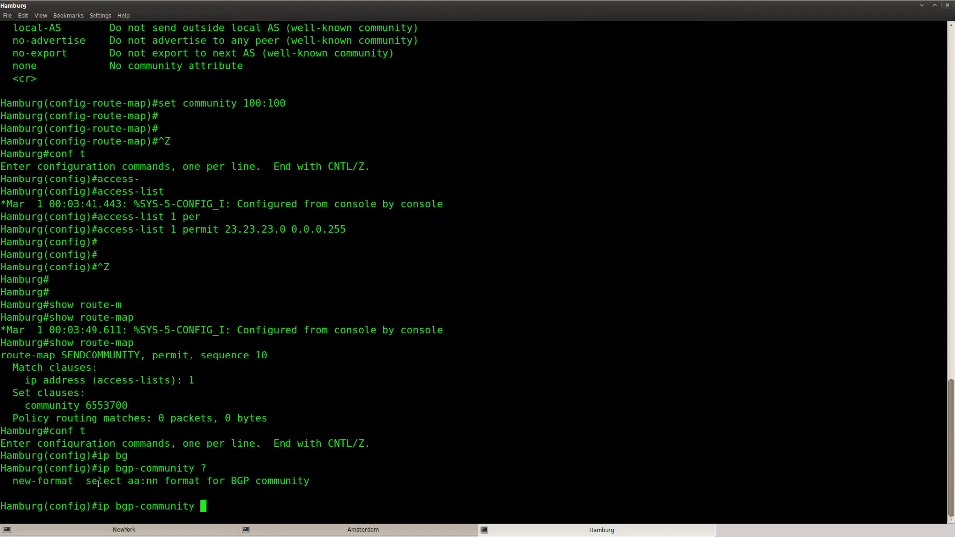
left_click_drag(87, 482, 159, 482)
left_click(256, 489)
Enable the aa:nn community format on Hamburg with "ip bgp-community new-format"
type("new")
key("Tab")
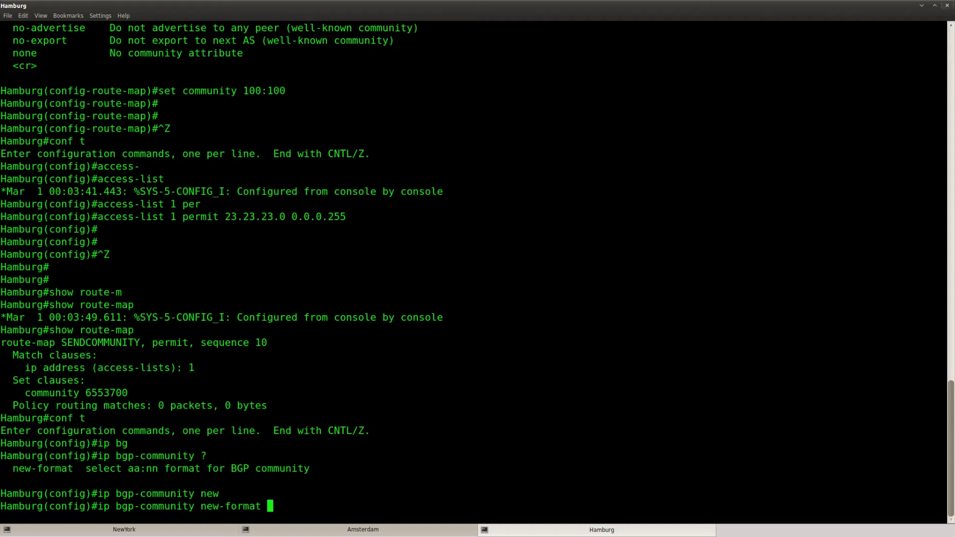
key("Return")
key("Return")
key("Return")
key("Return")
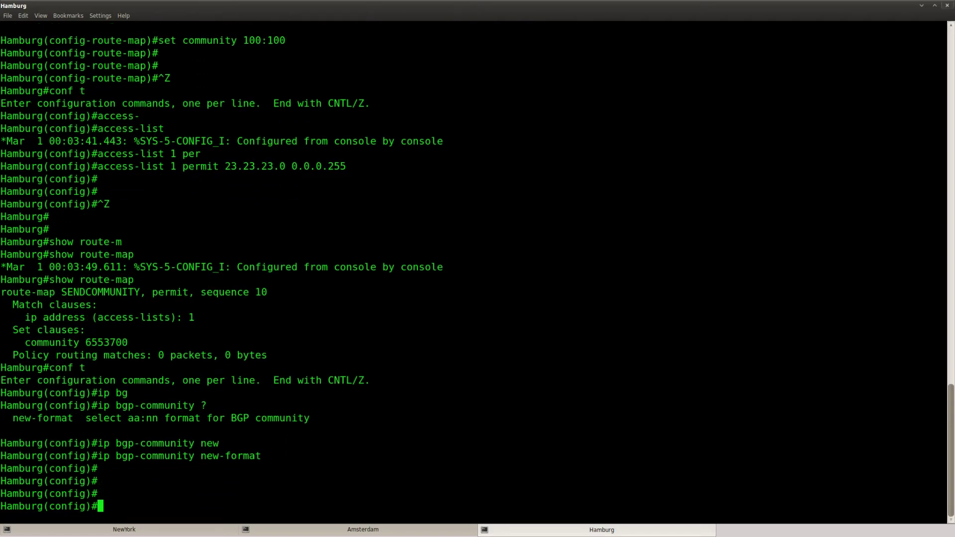
Copy the "ip bgp-community new-format" command from Hamburg and run it in NewYork's global configuration mode
left_click_drag(262, 457, 98, 456)
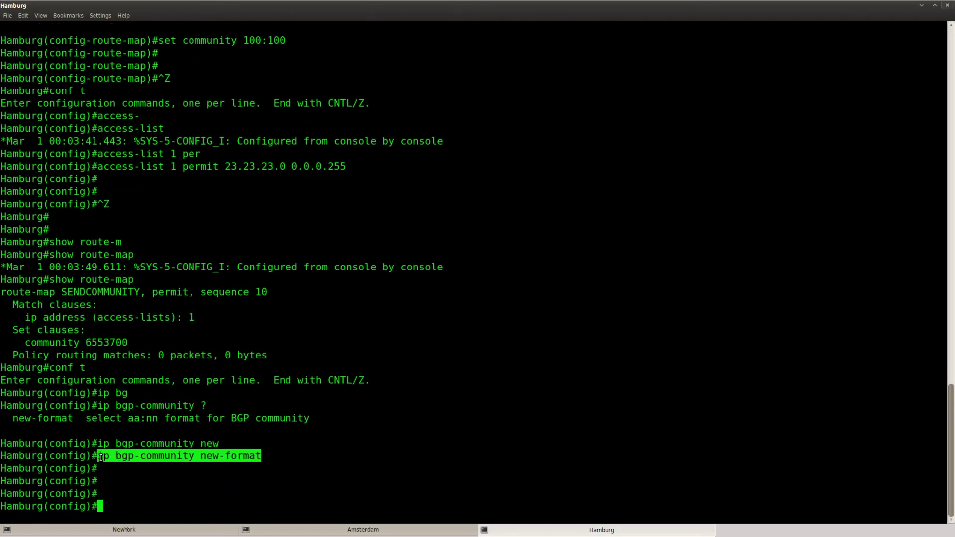
right_click(112, 458)
left_click(133, 361)
key("shift+Right")
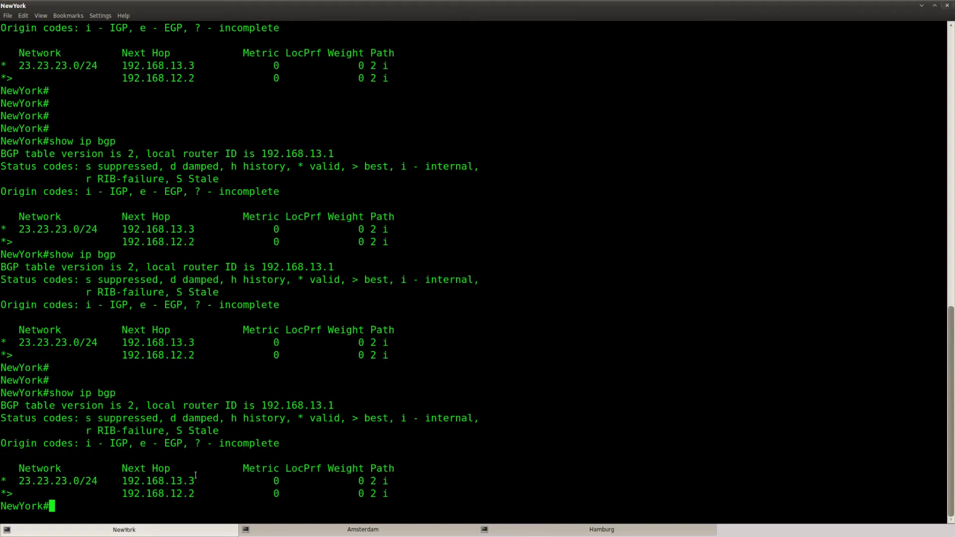
key("Return")
key("Return")
type("conf t")
key("Return")
key("Return")
key("ctrl+shift+v")
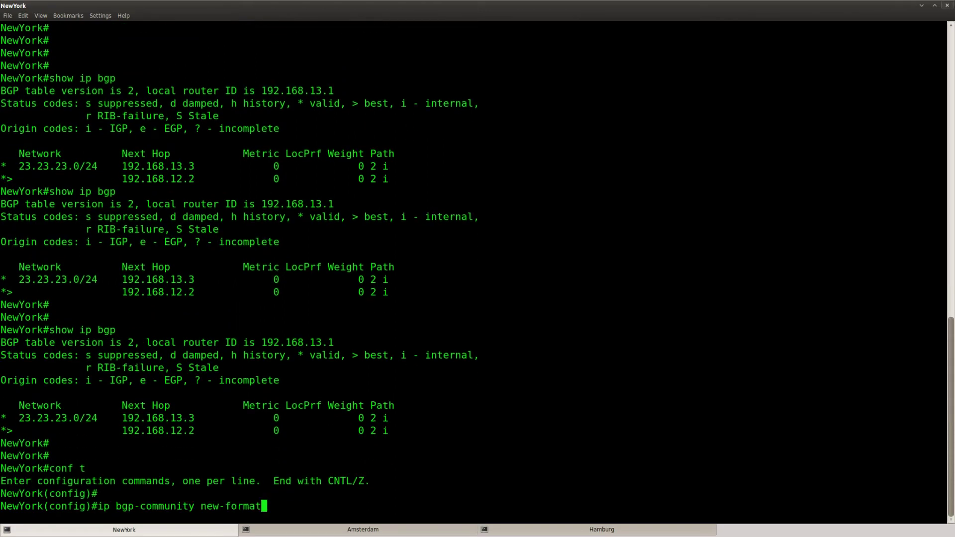
key("Return")
Return to Hamburg, display its route maps with "do show route-map" and check the format of the set community value
left_click(547, 531)
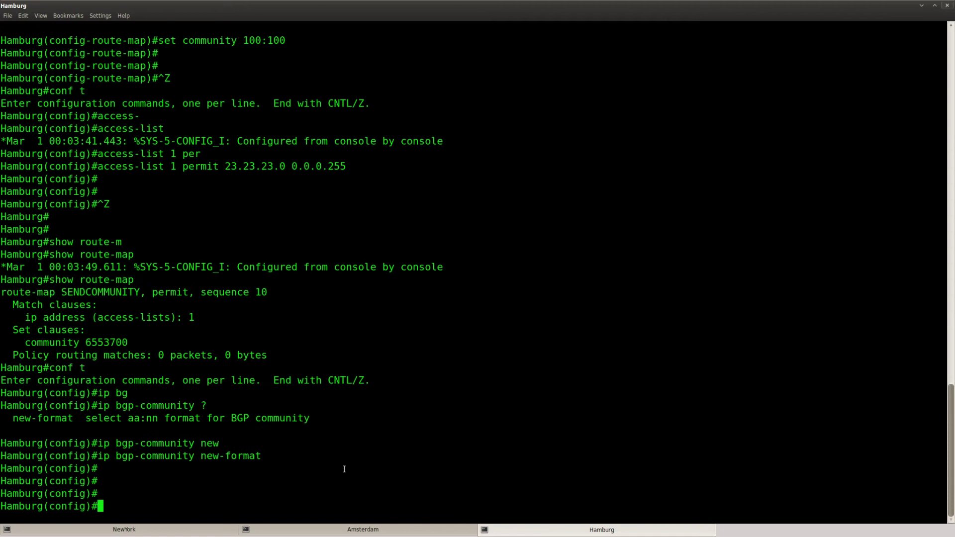
key("Return")
key("Return")
type("do show route-map")
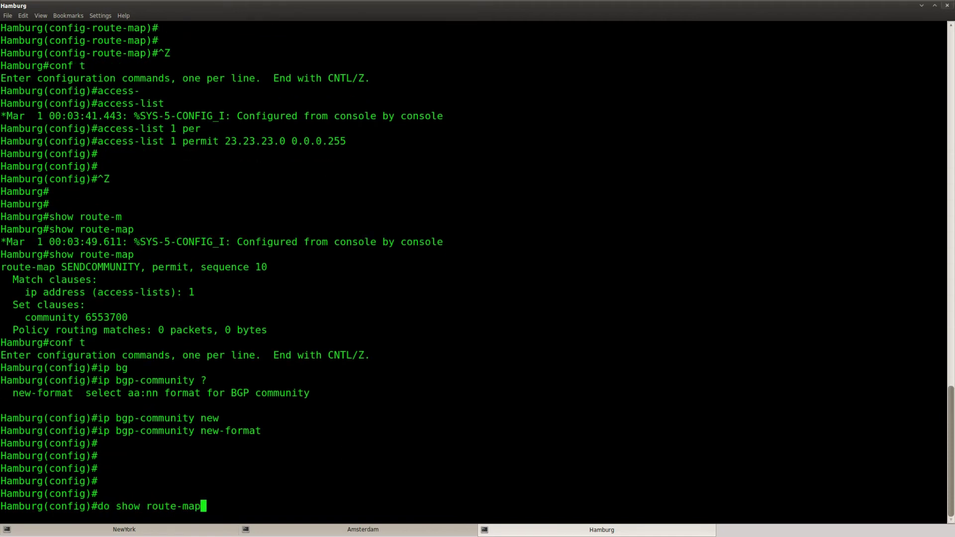
key("Return")
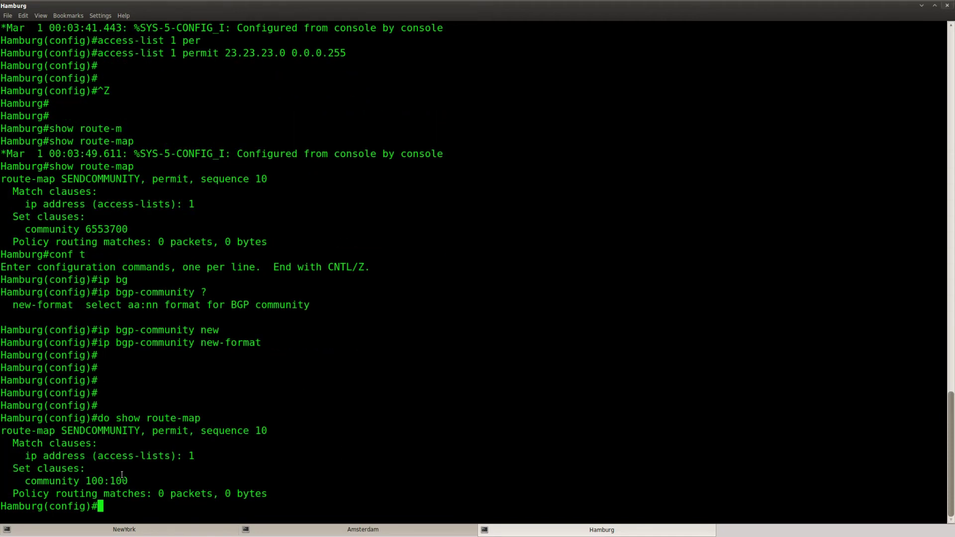
left_click_drag(128, 481, 26, 481)
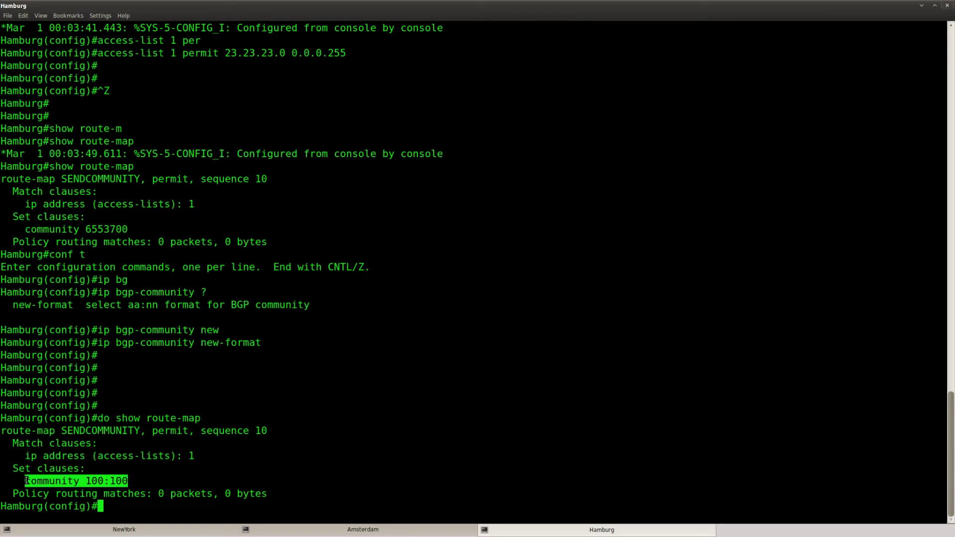
left_click(213, 482)
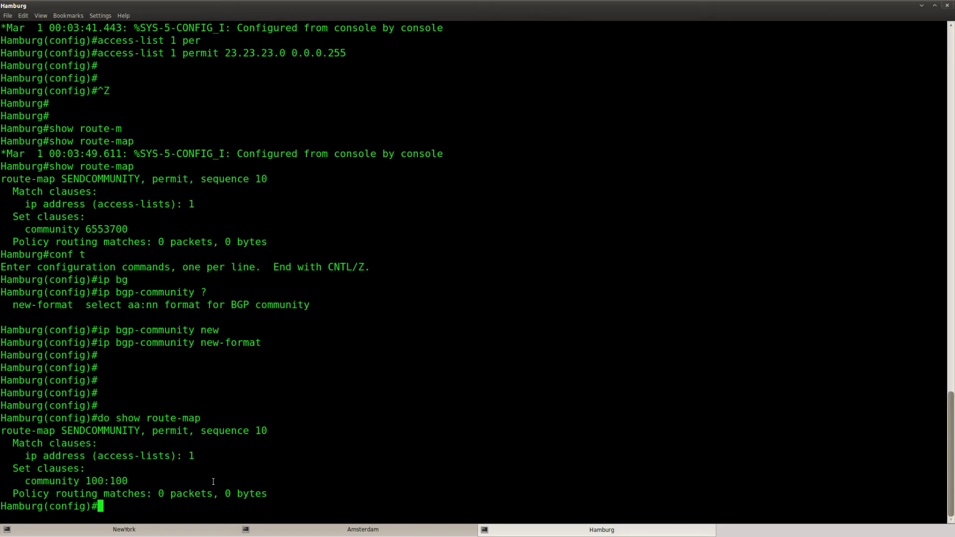
Enter BGP router configuration for AS 2 on Hamburg
key("Return")
key("Return")
type("router bgp 2")
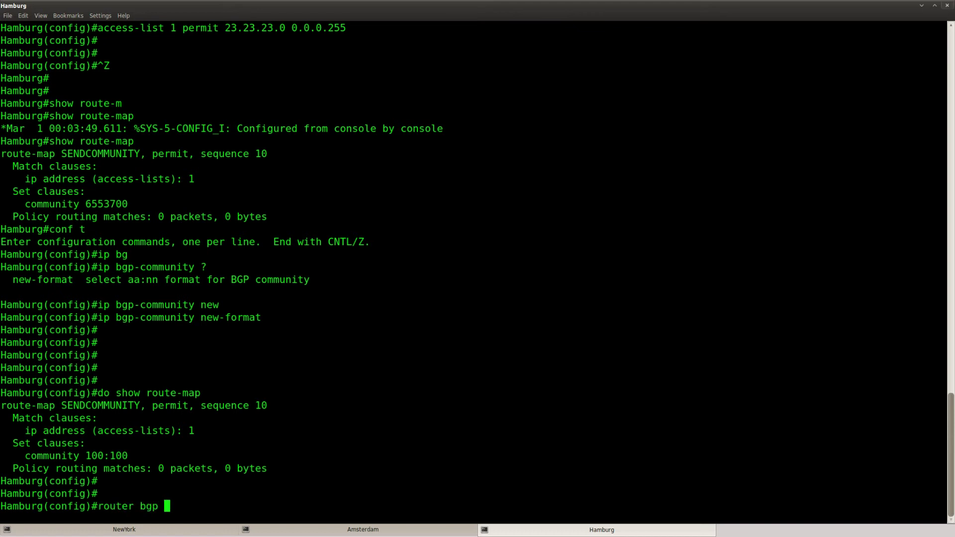
key("Return")
key("Return")
Apply the route map SENDCOMMUNITY outbound to neighbor 192.168.13.1, copying its name from the earlier output
type("nei")
key("Tab")
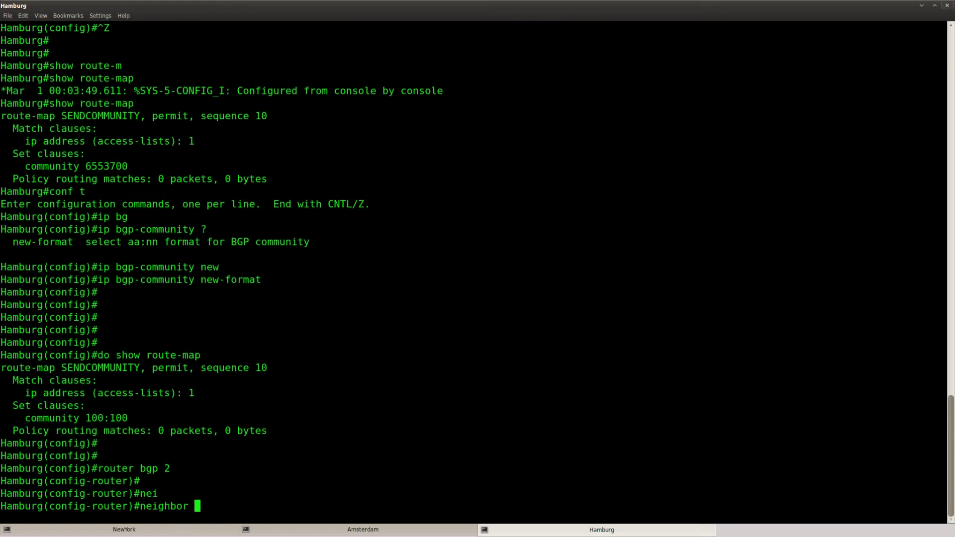
type("192.168.13.1 route-")
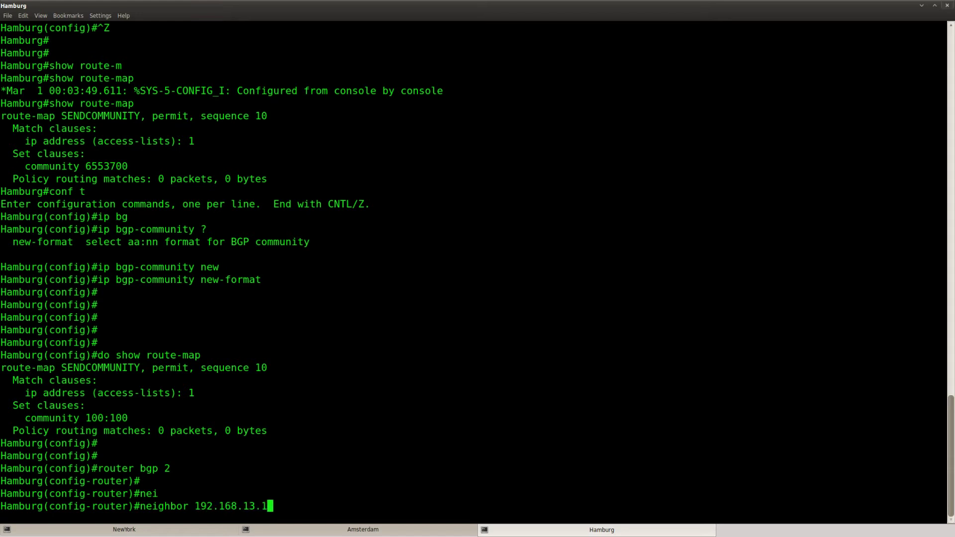
key("Tab")
type("m")
key("Tab")
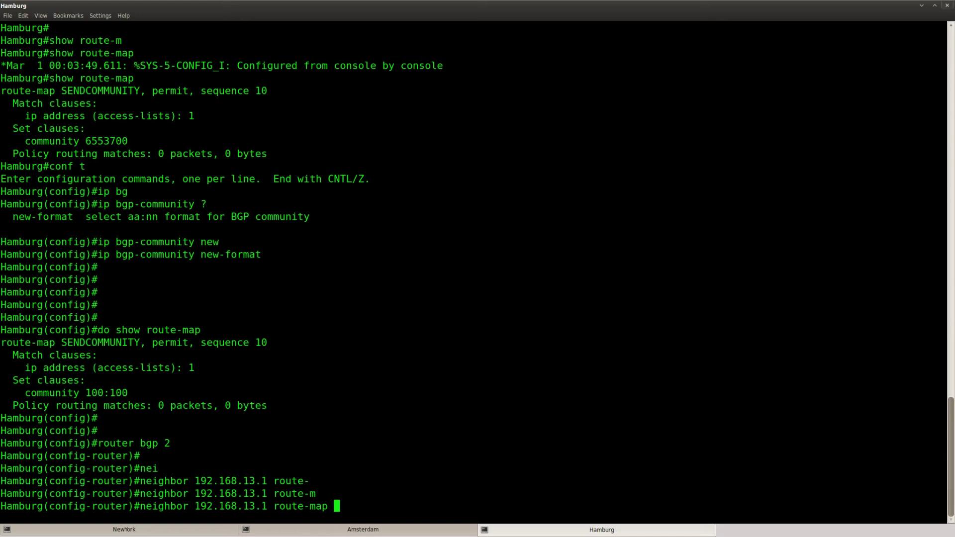
double_click(87, 90)
right_click(88, 91)
left_click(108, 93)
right_click(419, 473)
left_click(445, 383)
type("out")
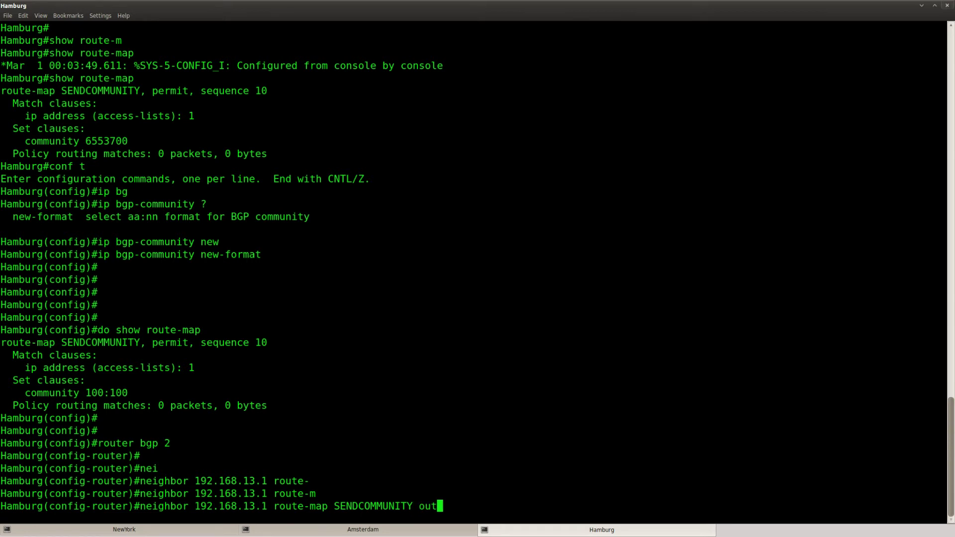
key("Return")
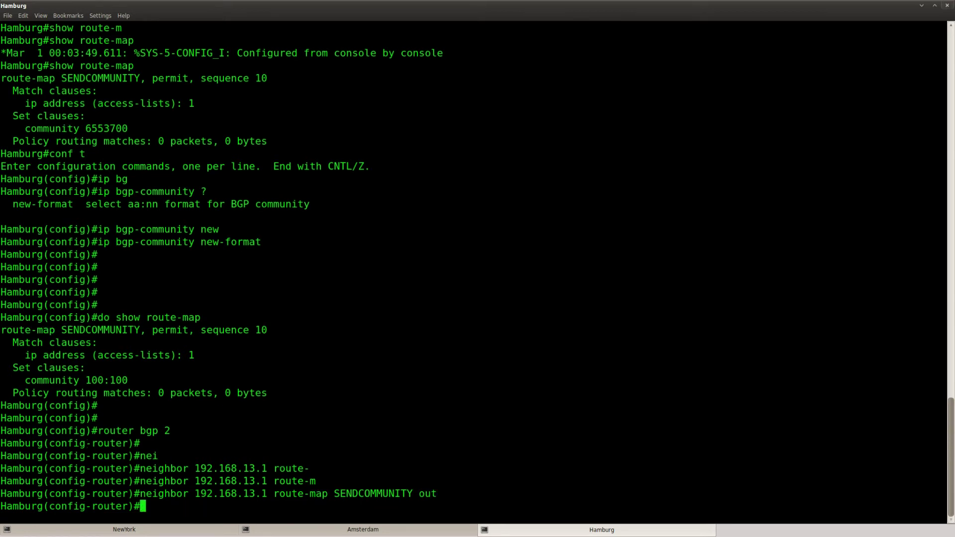
key("Return")
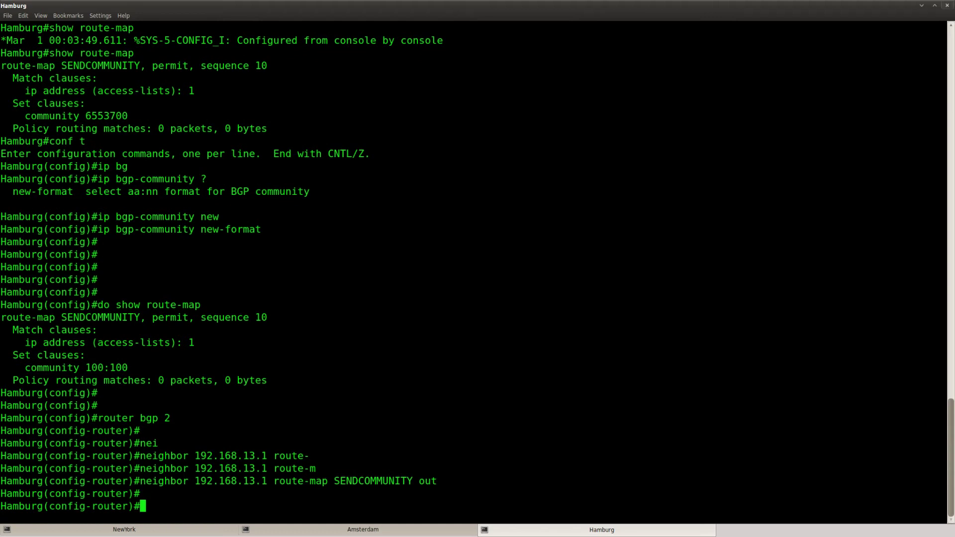
List the send-community options for neighbor 192.168.13.1 and enable send-community without a type
type("nei")
key("Tab")
type("192.168")
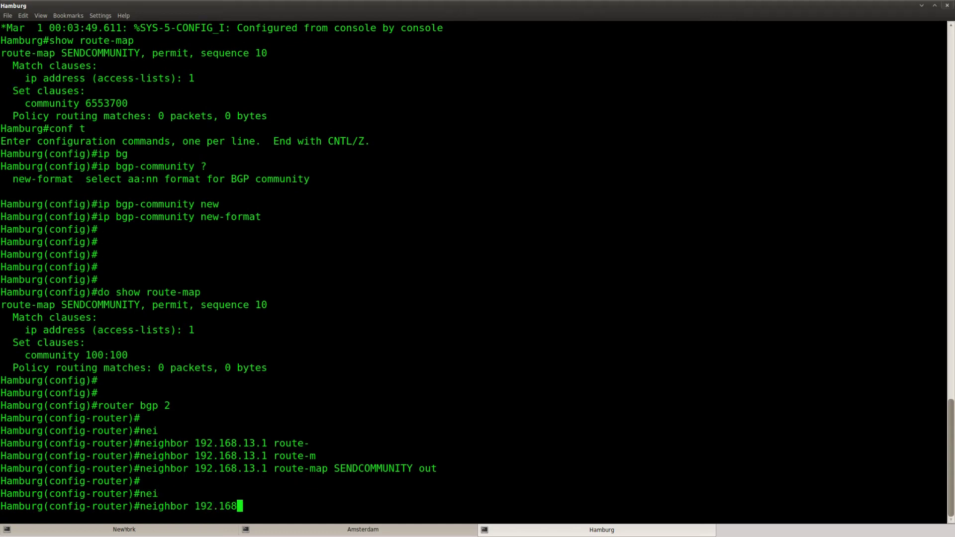
type(".13.1 send")
key("Tab")
type("-comm")
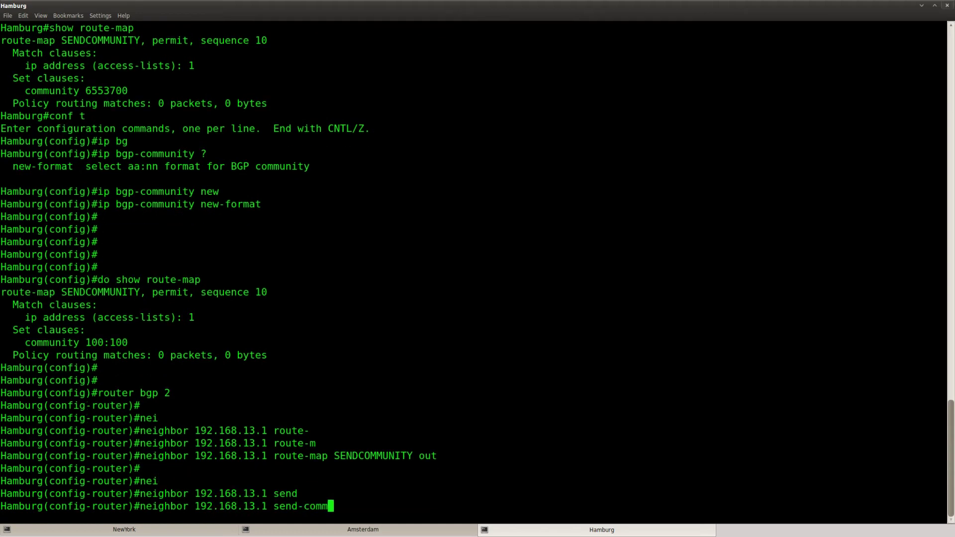
key("Tab")
type("?")
key("Return")
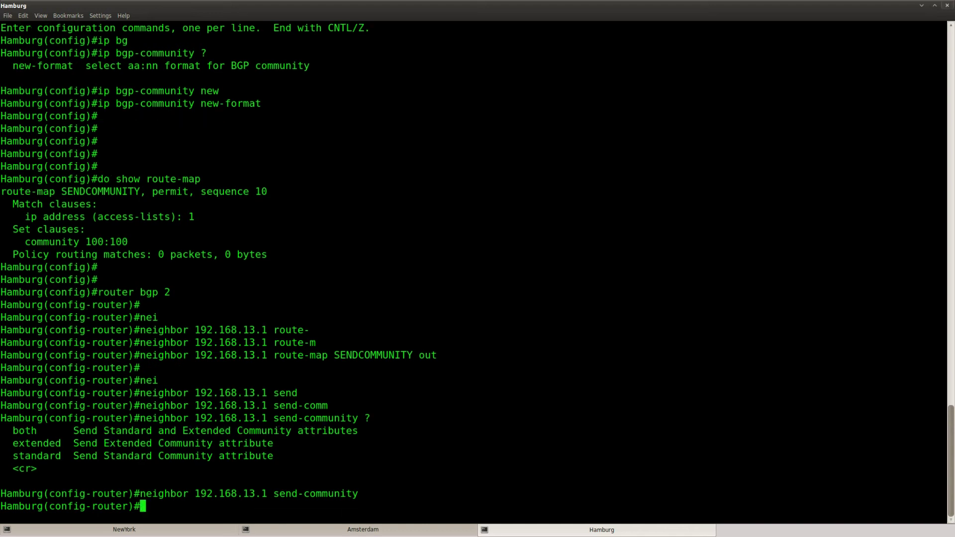
Set send-community to "both" for neighbor 192.168.13.1 and review the entered command
key("Up")
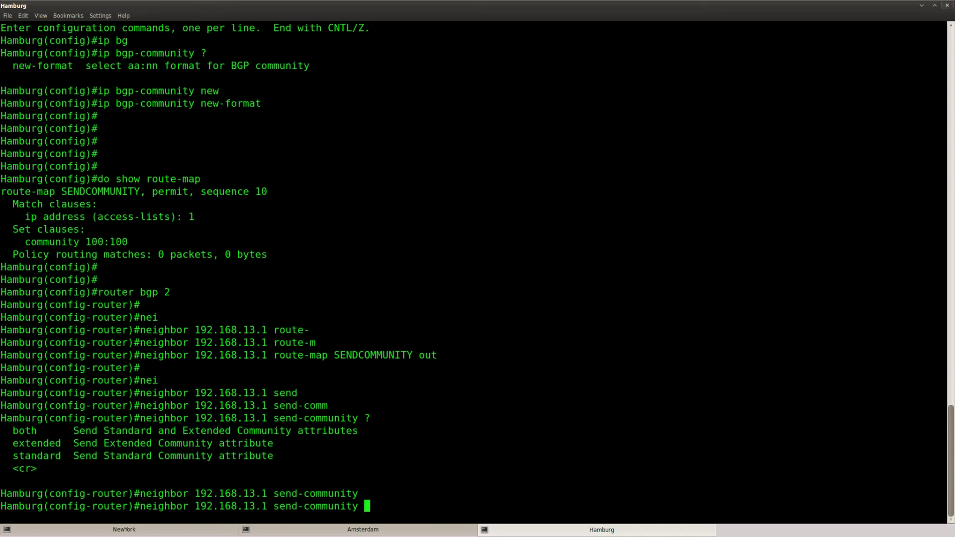
type("bot")
key("Tab")
key("Return")
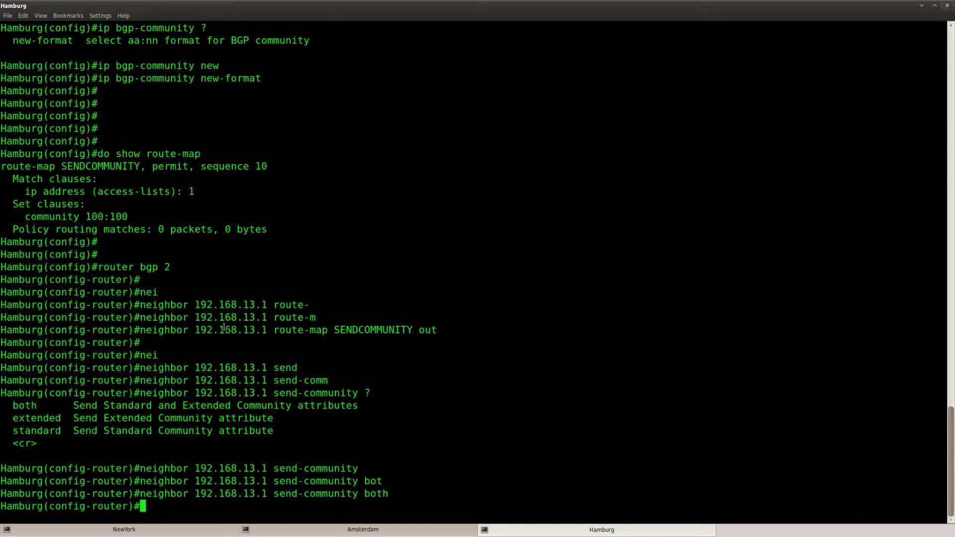
left_click_drag(262, 423, 362, 402)
left_click(358, 404)
key("Return")
key("Return")
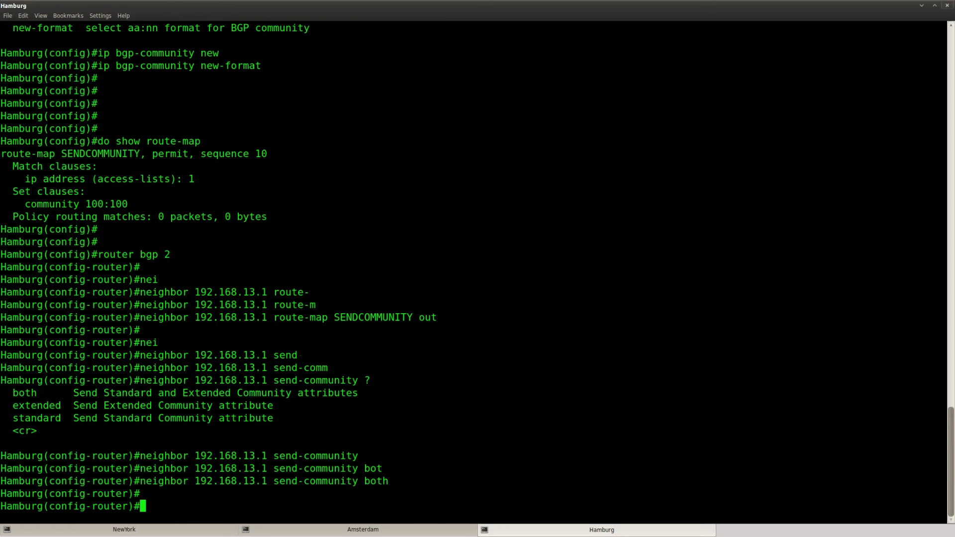
left_click_drag(390, 468, 199, 472)
left_click(226, 473)
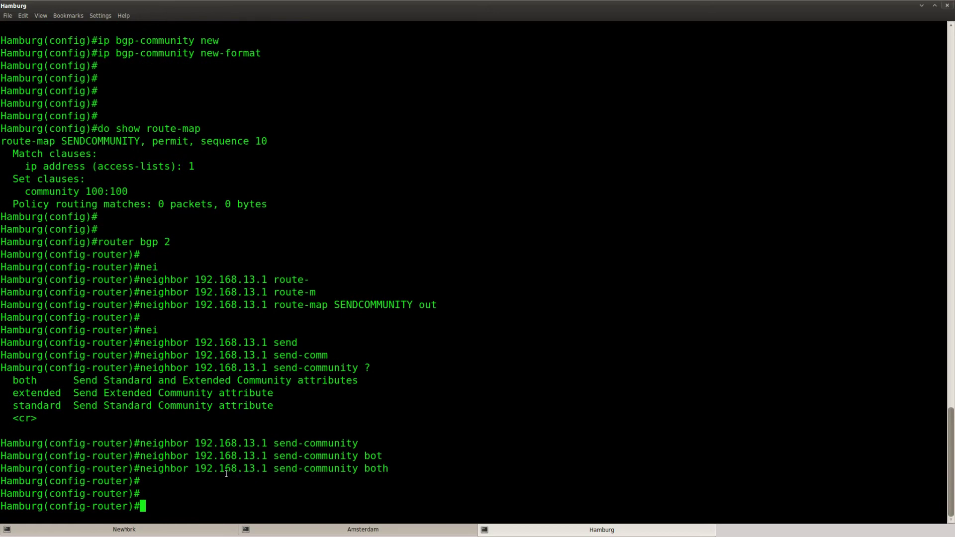
Switch to NewYork and query the BGP table for network 1.1.1.0 with "do show ip bgp 1.1.1.0"
left_click(143, 535)
key("Return")
key("Return")
type("do s")
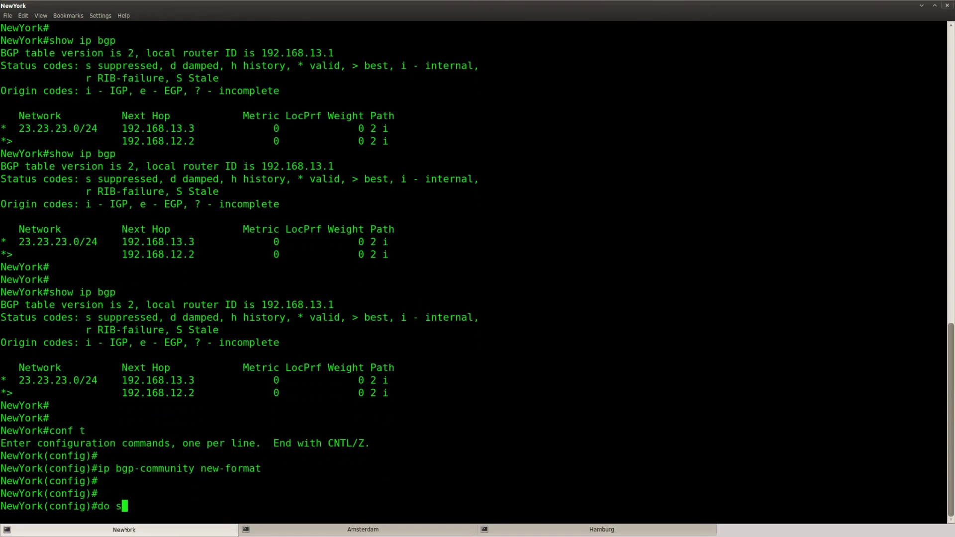
type("how ip bgp 1.1.1.0")
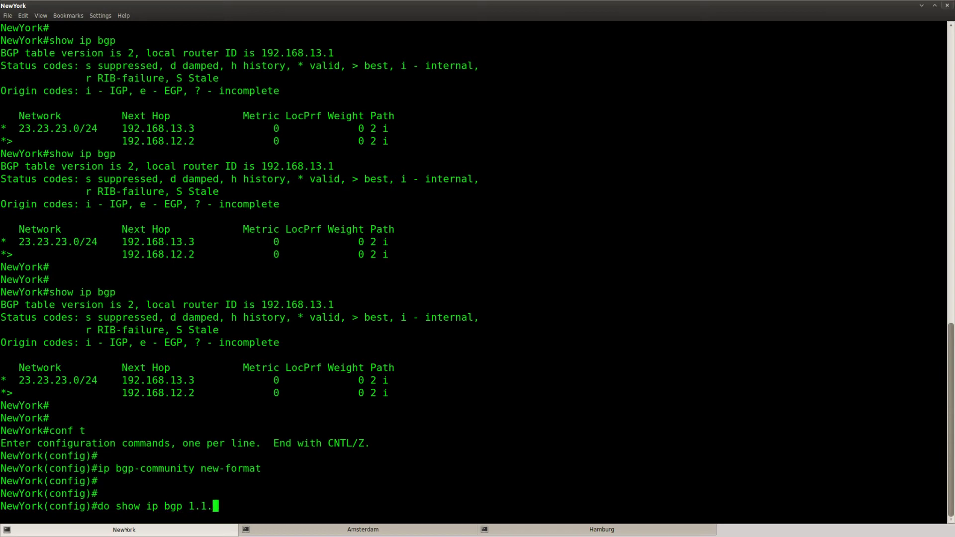
key("Return")
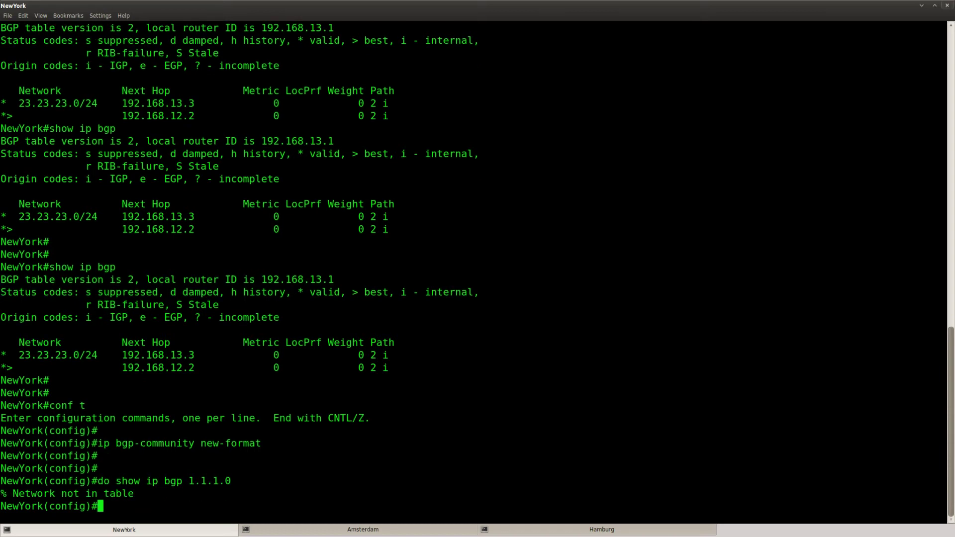
Query NewYork's BGP table for network 23.23.23.0 with "do show ip bgp 23.23.23.0" and repeat the check
key("Up")
key("BackSpace")
key("BackSpace")
key("BackSpace")
key("BackSpace")
key("BackSpace")
key("BackSpace")
key("BackSpace")
key("BackSpace")
type("23.23.23.0")
key("Return")
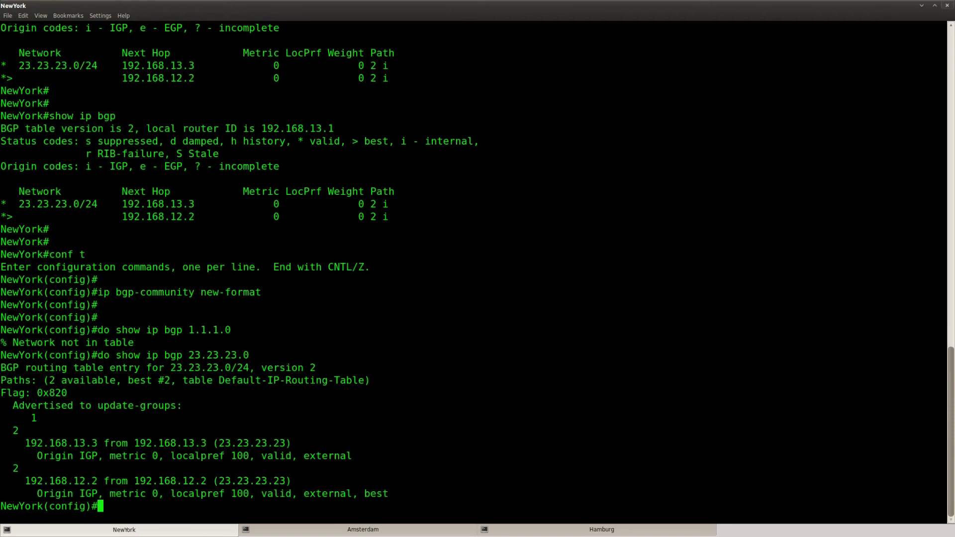
key("Return")
key("Return")
key("Return")
key("Up")
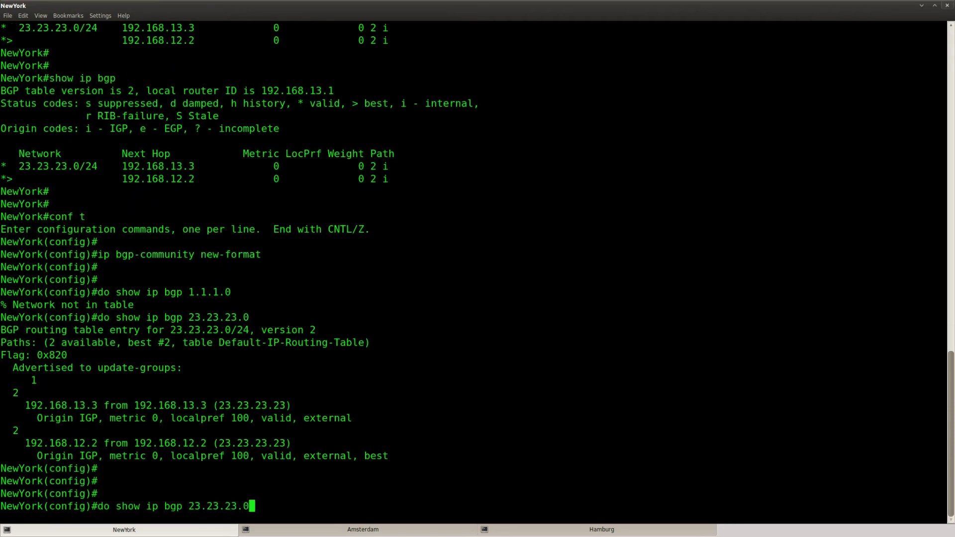
key("Return")
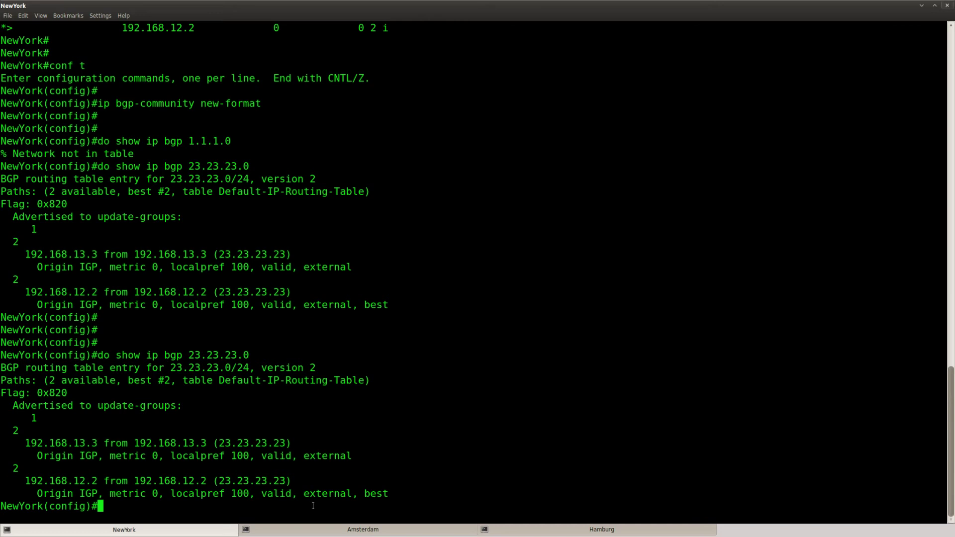
Switch to Hamburg and reset all its BGP sessions with "do clear ip bgp *"
left_click(530, 530)
type("do clear ip bgp *")
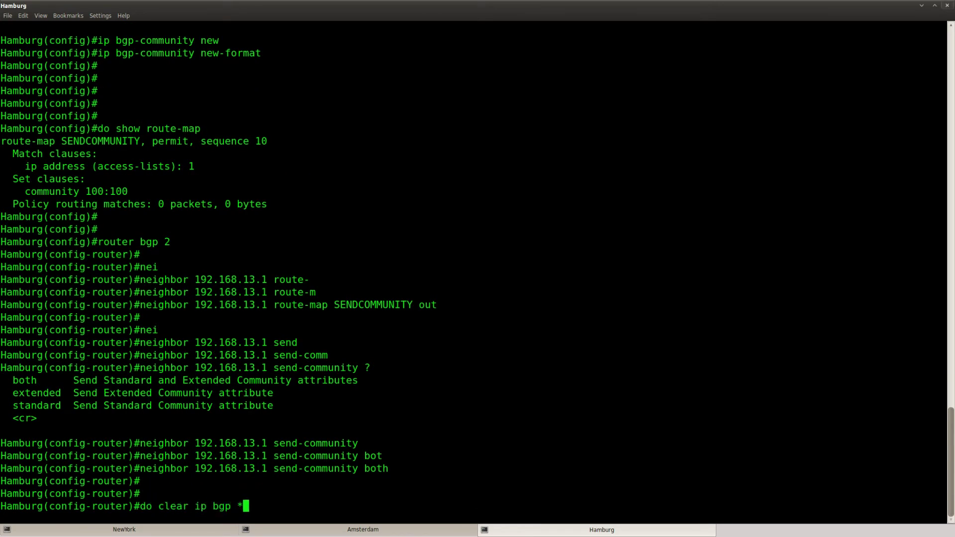
key("Return")
key("Return")
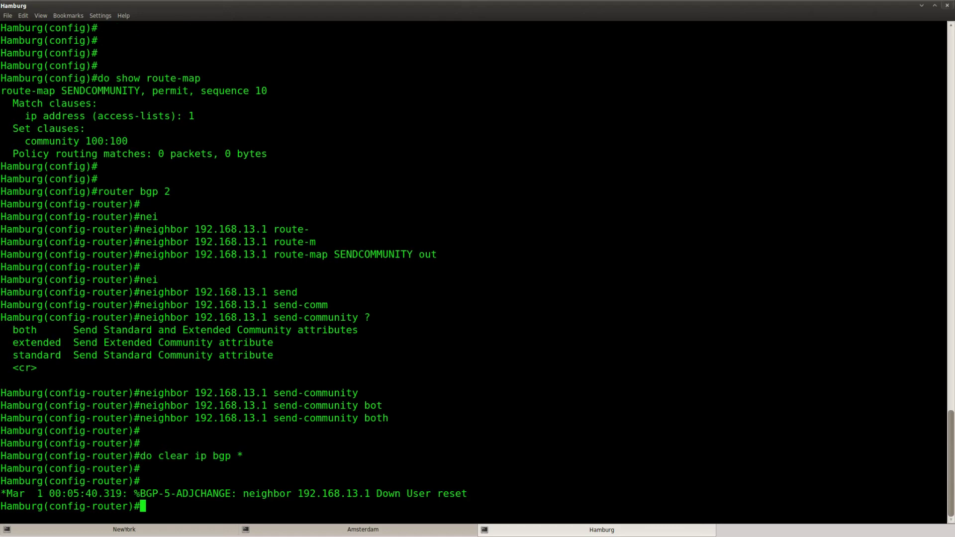
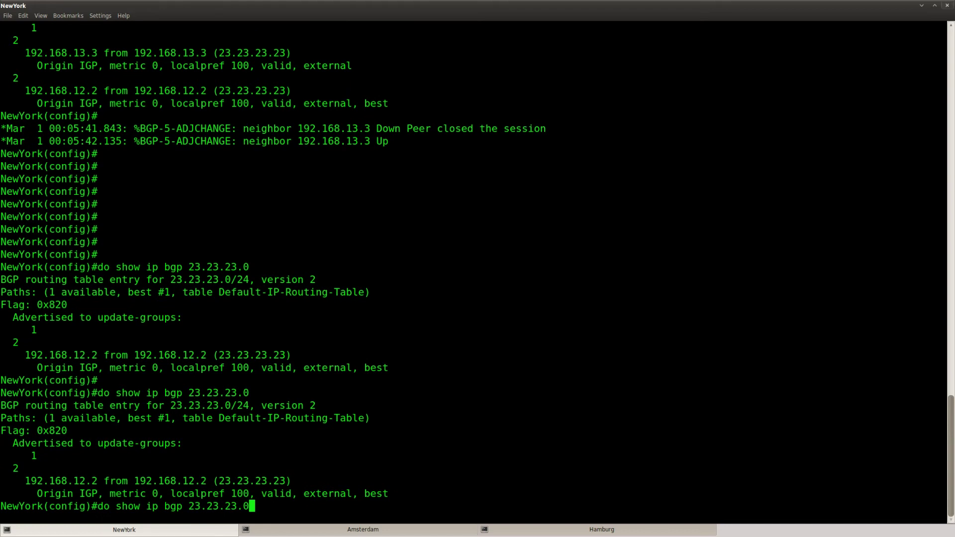
Recheck network 23.23.23.0 on NewYork, display the full BGP table with "do show ip bgp", and highlight its route entry
key("Up")
key("Return")
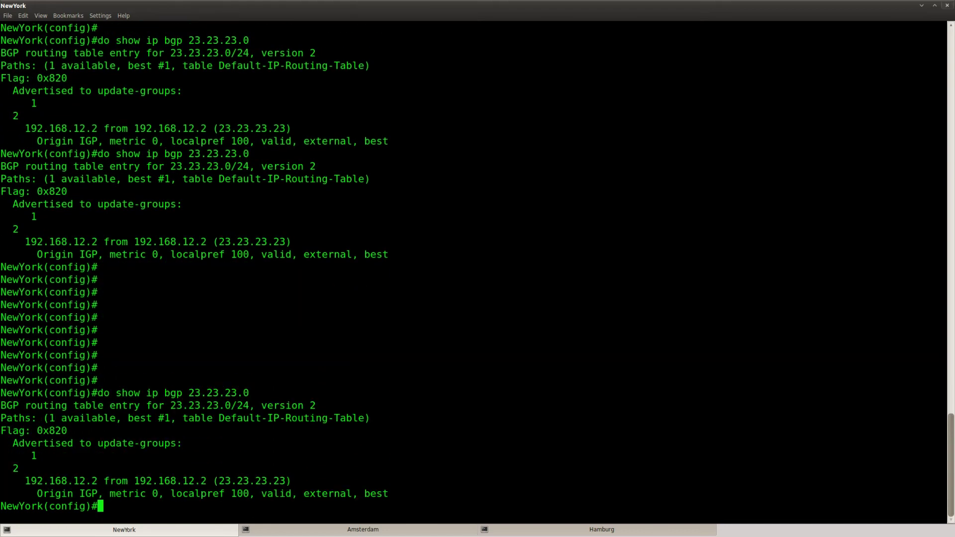
key("Up")
key("BackSpace")
key("BackSpace")
key("BackSpace")
key("BackSpace")
key("BackSpace")
key("BackSpace")
key("BackSpace")
key("BackSpace")
key("BackSpace")
key("BackSpace")
key("BackSpace")
key("Return")
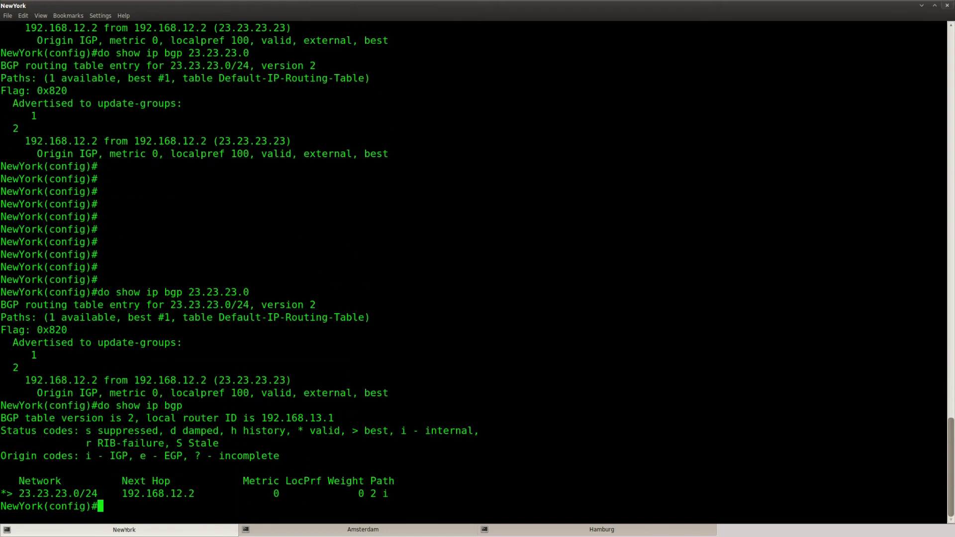
key("Return")
key("Return")
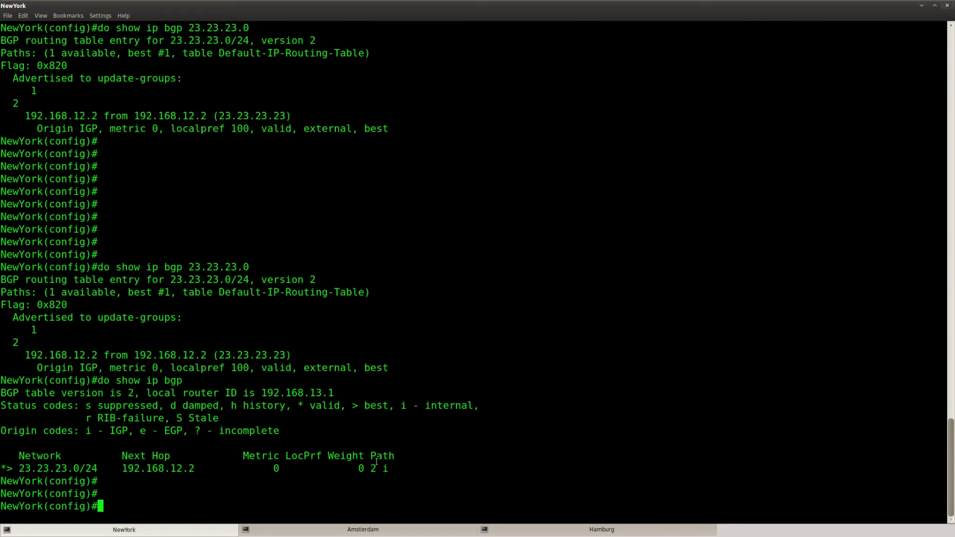
left_click_drag(387, 469, 1, 470)
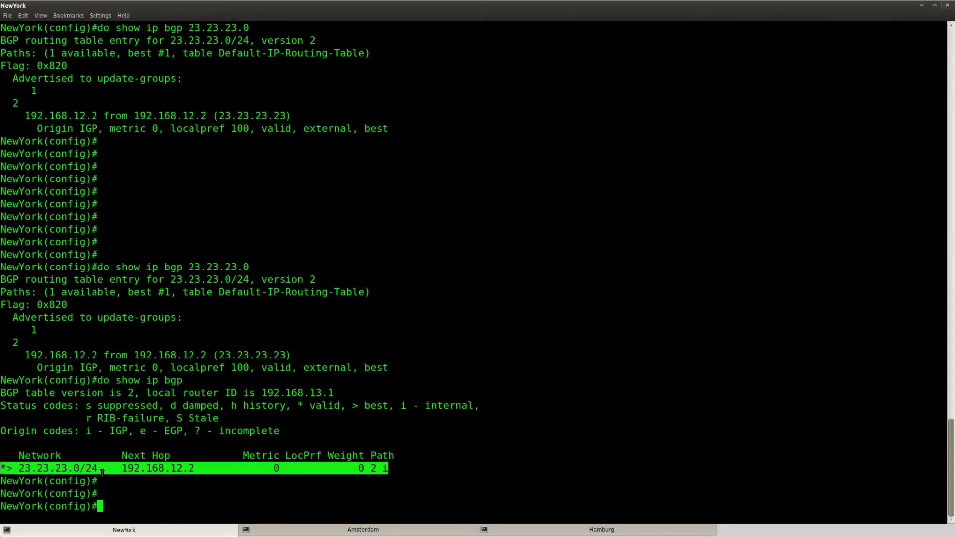
left_click(31, 472)
Repeat "do show ip bgp" on NewYork to monitor the available paths to 23.23.23.0/24
key("Up")
key("Return")
key("Up")
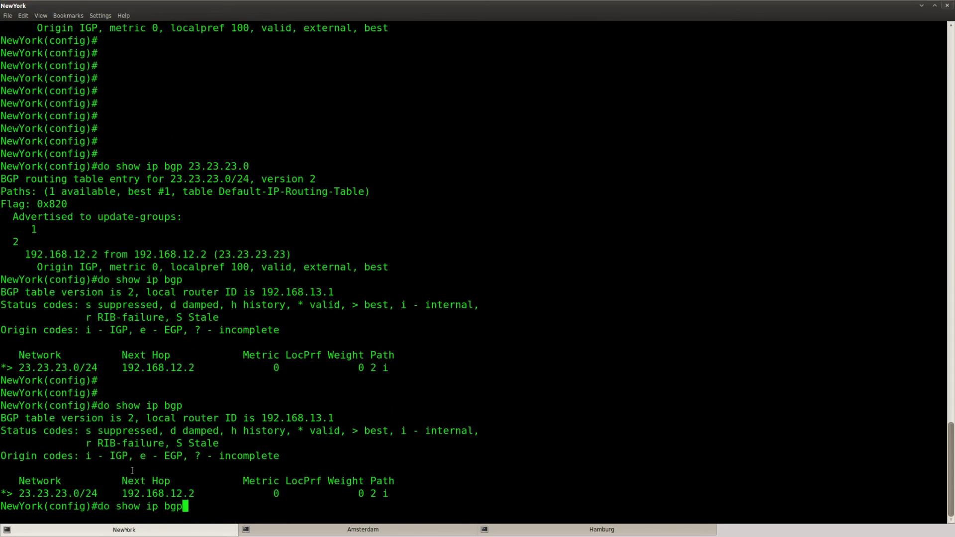
key("Return")
key("Return")
key("Return")
key("Up")
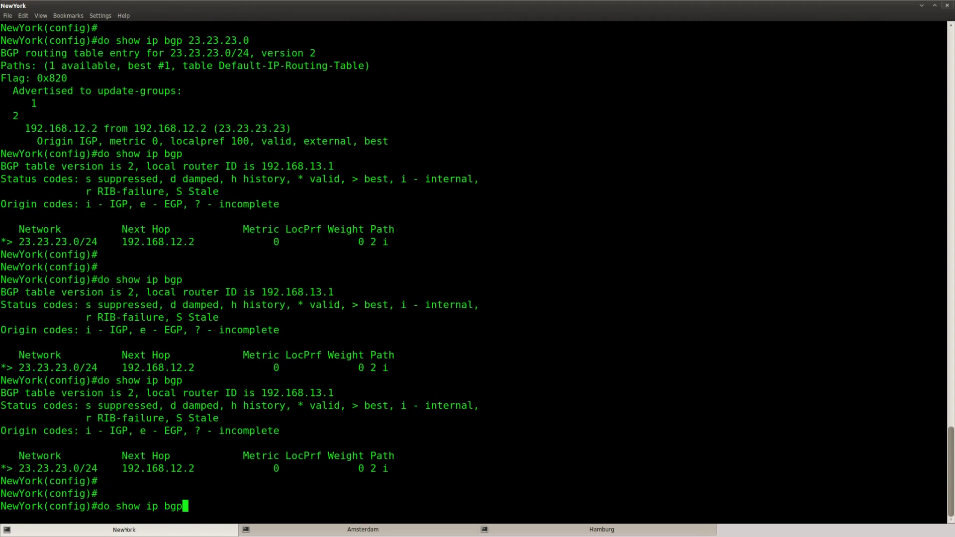
key("Return")
key("Up")
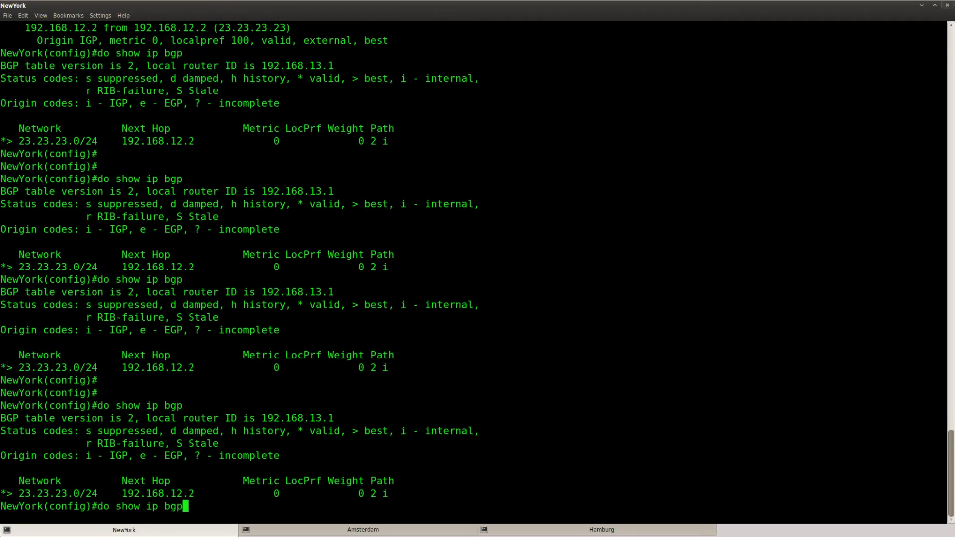
key("Return")
key("Up")
key("Return")
key("Up")
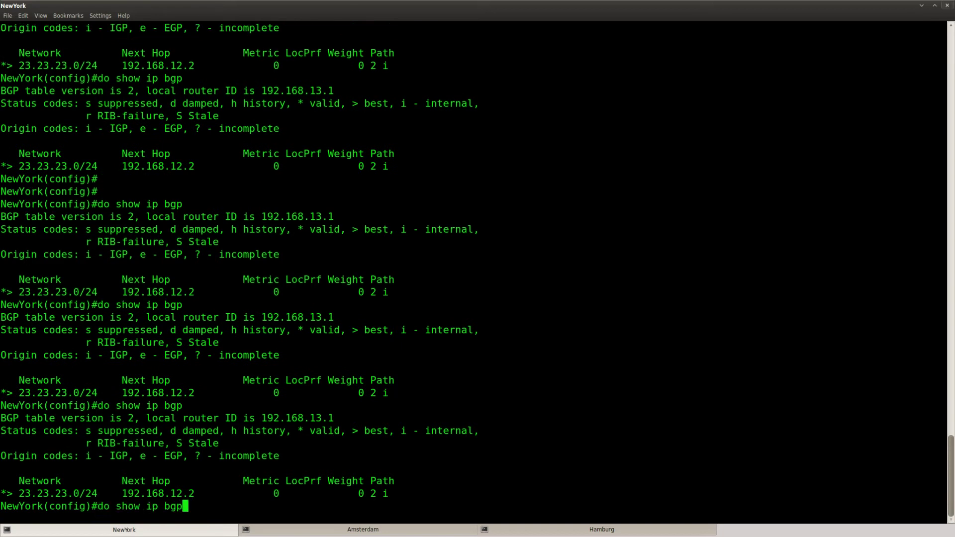
key("Down")
key("Return")
key("Return")
key("Return")
key("Return")
key("Return")
key("Return")
key("Return")
key("Up")
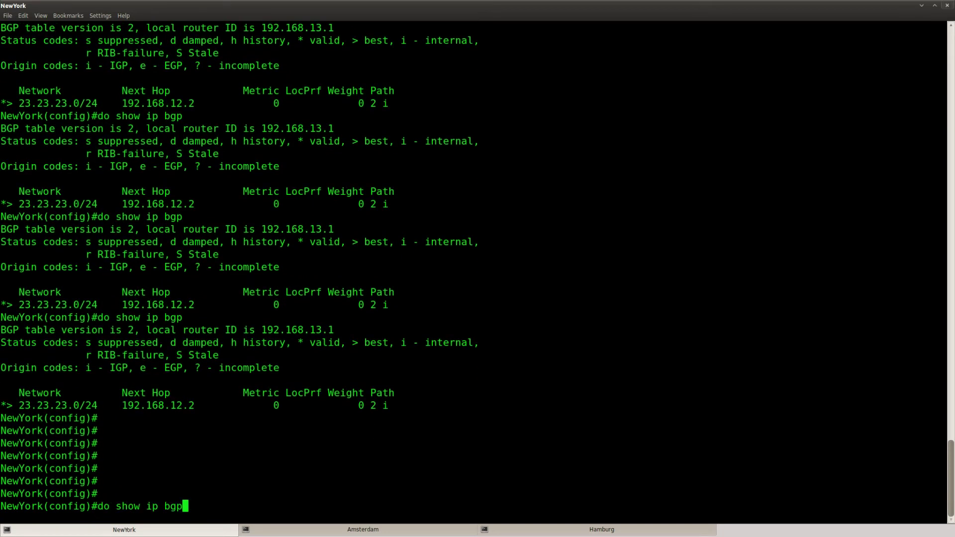
key("Return")
key("Return")
key("Return")
key("Return")
key("Up")
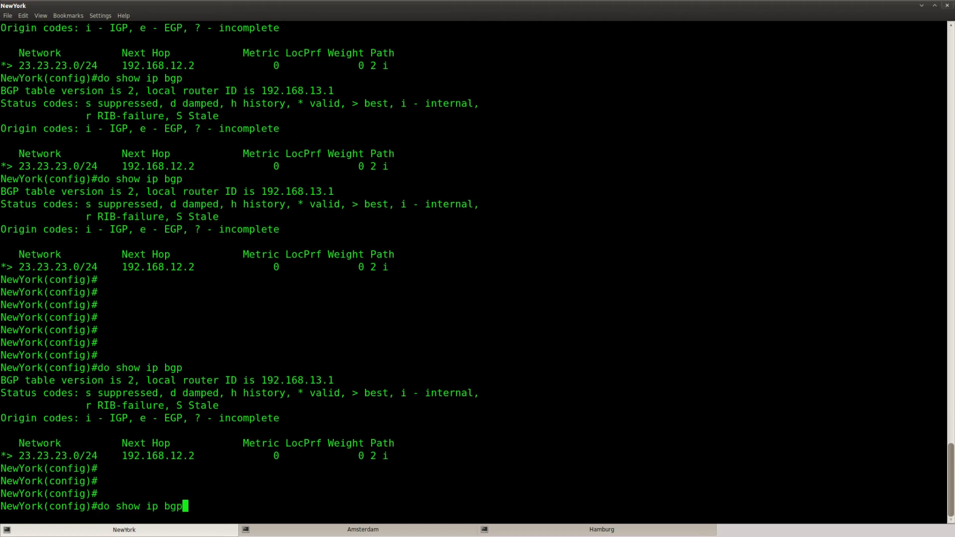
key("Return")
key("Up")
key("Return")
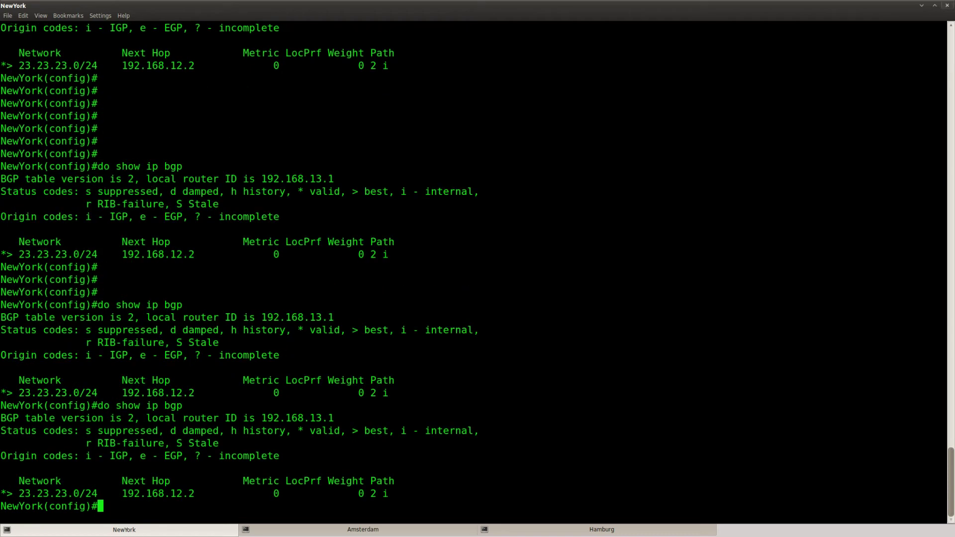
key("Up")
key("Return")
key("Return")
key("Return")
key("Return")
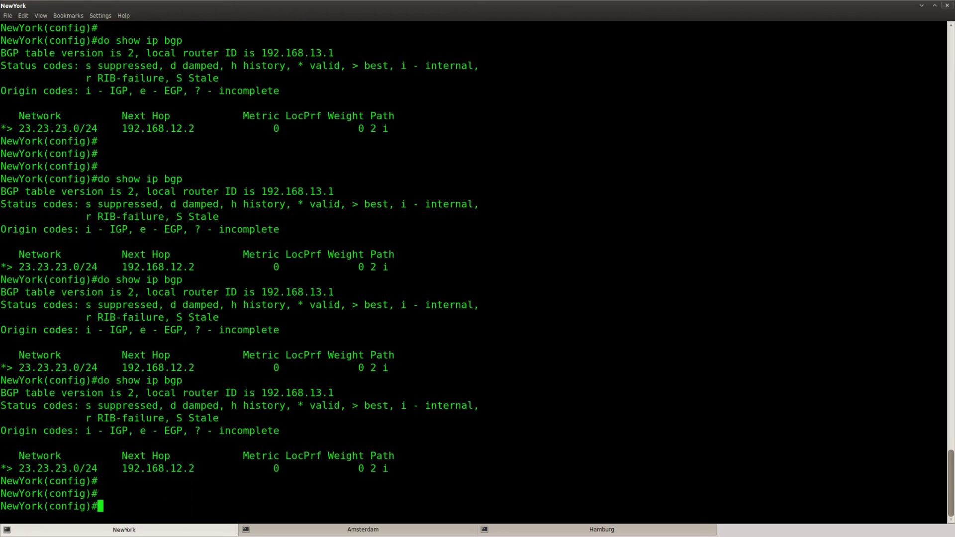
key("Up")
key("Return")
key("Up")
key("Return")
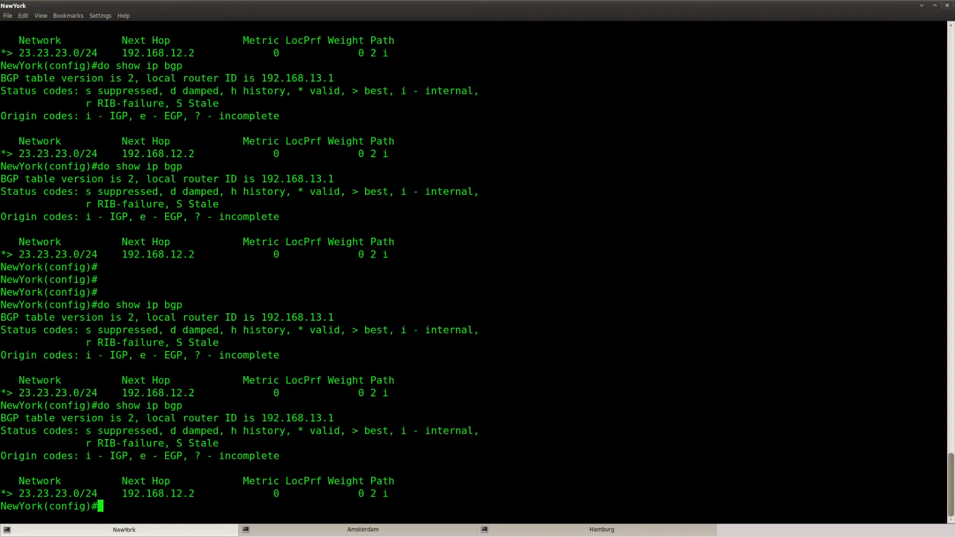
key("Return")
key("Return")
key("Return")
key("Return")
key("Return")
key("Return")
key("Return")
key("Return")
key("Return")
key("Up")
key("Return")
key("Up")
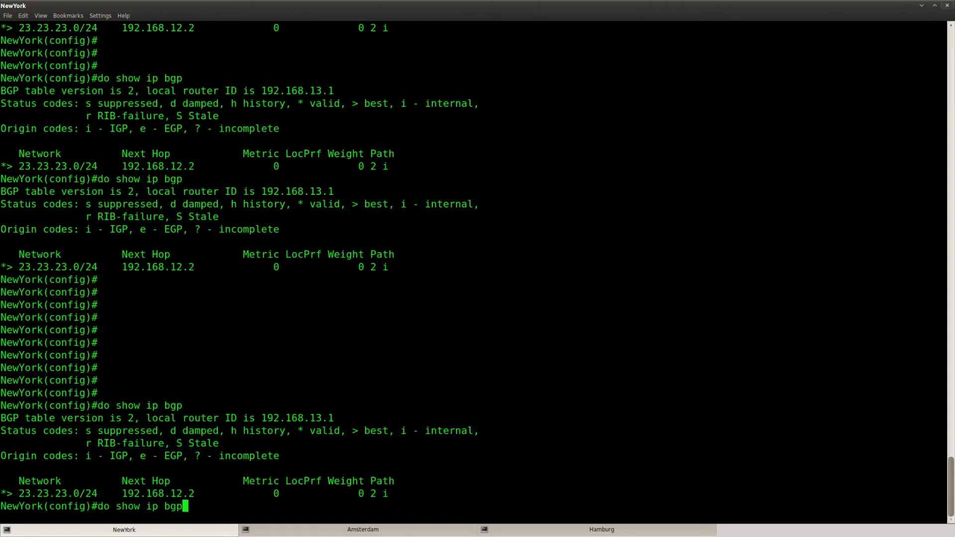
key("Return")
key("Up")
key("Return")
key("Return")
key("Return")
key("Return")
key("Up")
key("Return")
key("Return")
key("Up")
key("Return")
key("Return")
key("Return")
key("Return")
key("Up")
key("Return")
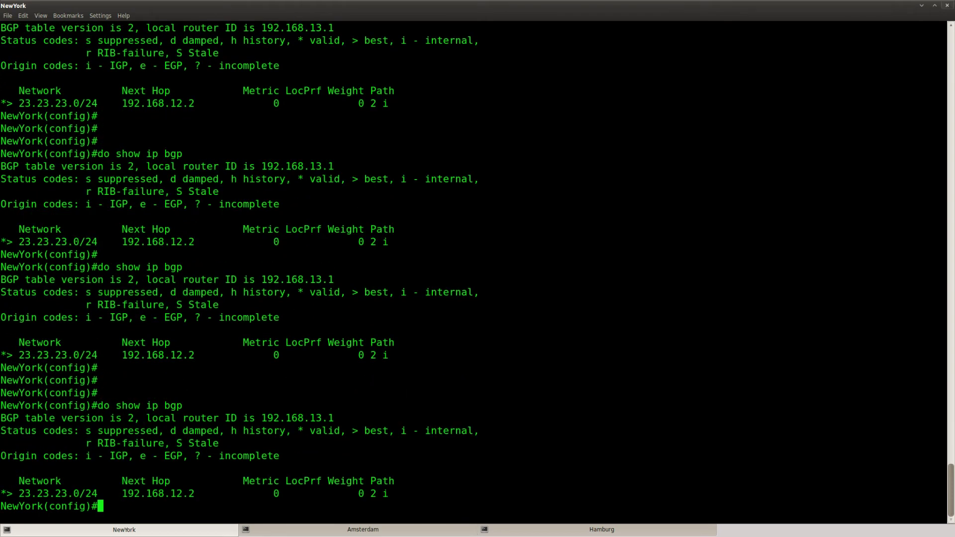
key("Return")
key("Return")
key("Up")
key("Return")
key("Up")
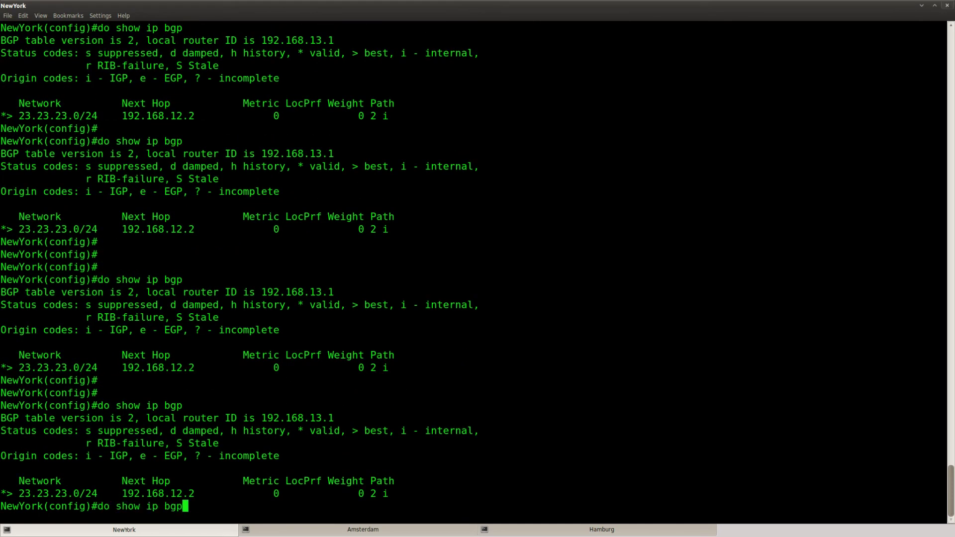
key("Return")
Inspect the detailed BGP entry for the Hamburg and Amsterdam loopback network with "do show ip bgp 23.23.23.0"
key("Up")
type("23.23.23.0")
key("Return")
key("Return")
key("Return")
key("Return")
key("Return")
key("Return")
key("Return")
key("Return")
key("Return")
key("Return")
key("Return")
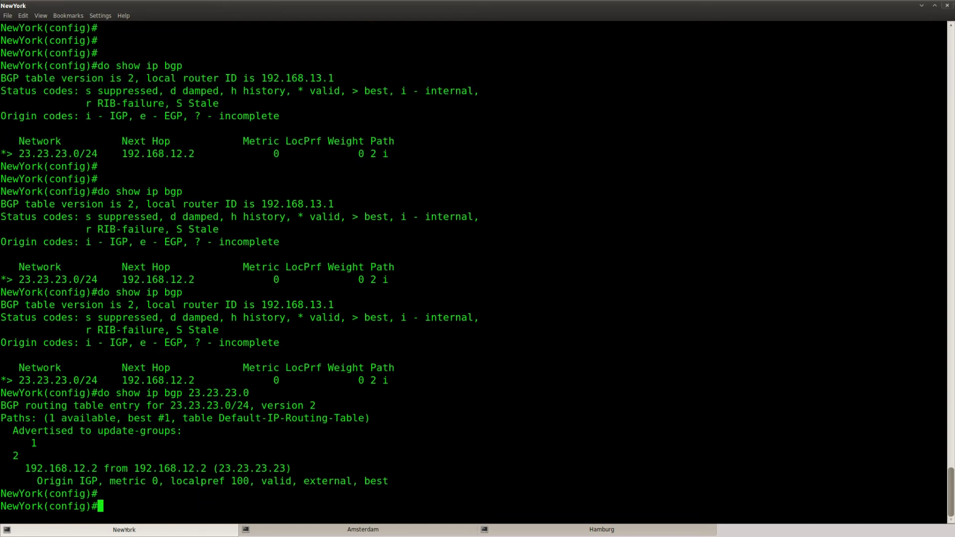
Display NewYork's full BGP table twice more with "do show ip bgp"
key("Up")
key("Up")
key("Return")
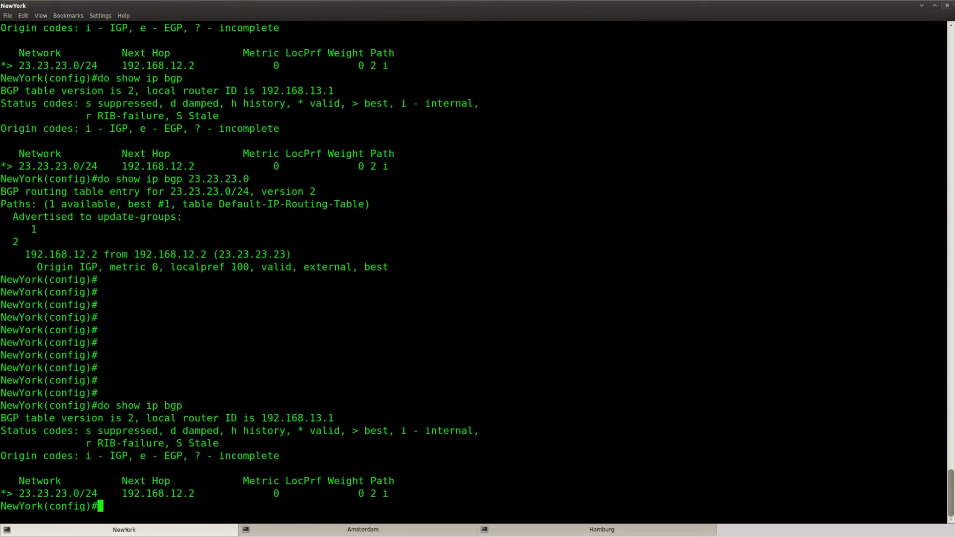
key("Return")
key("Return")
key("Up")
key("Return")
key("Return")
key("Return")
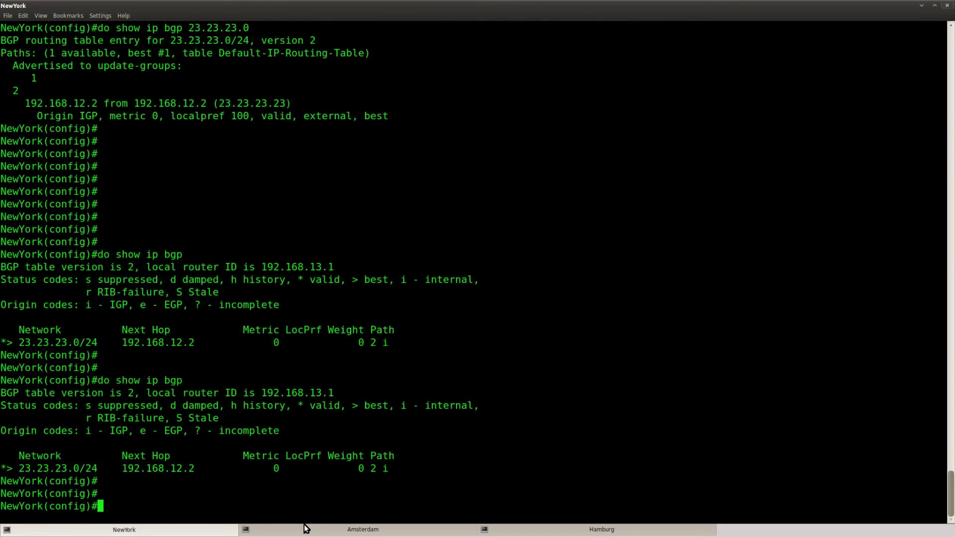
Switch to Hamburg and review the configured route map with "do show route-map"
left_click(496, 532)
key("Return")
key("Return")
key("Return")
key("Return")
type("do show route-ma")
key("Tab")
key("Return")
key("Up")
key("Down")
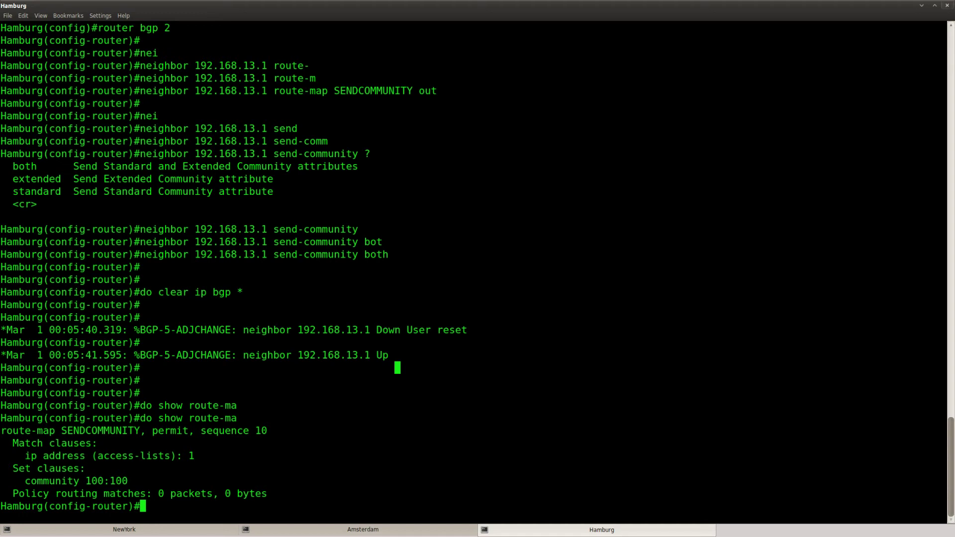
Leave Hamburg's configuration mode, list the access lists with "show access-lists", and compare the permit entry with the route map's match clause
key("ctrl+z")
type("show access-li")
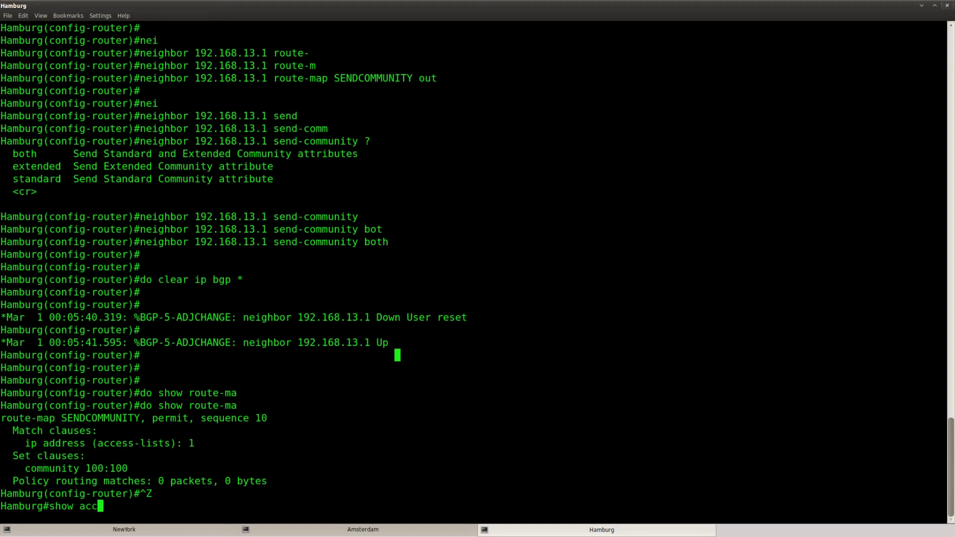
key("Tab")
key("Return")
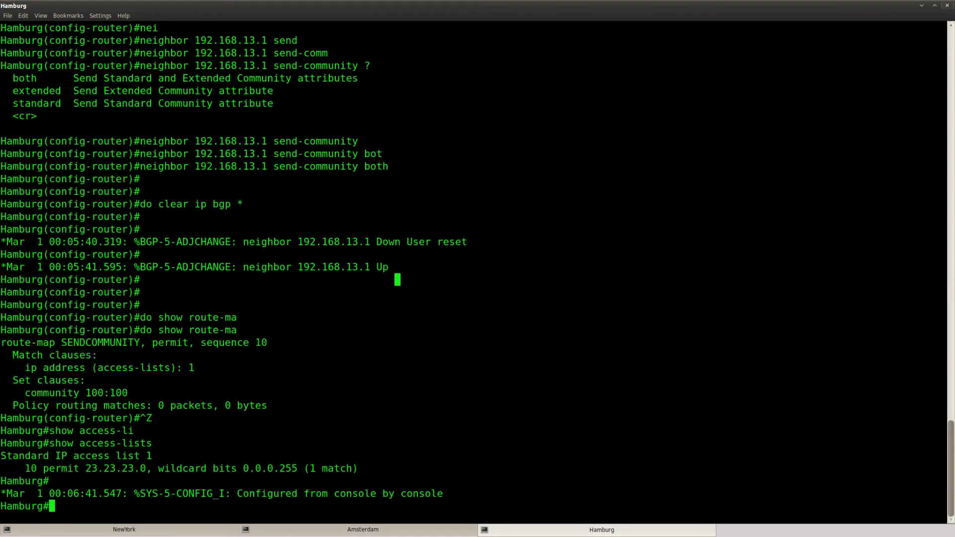
left_click_drag(358, 468, 25, 468)
left_click_drag(194, 368, 26, 368)
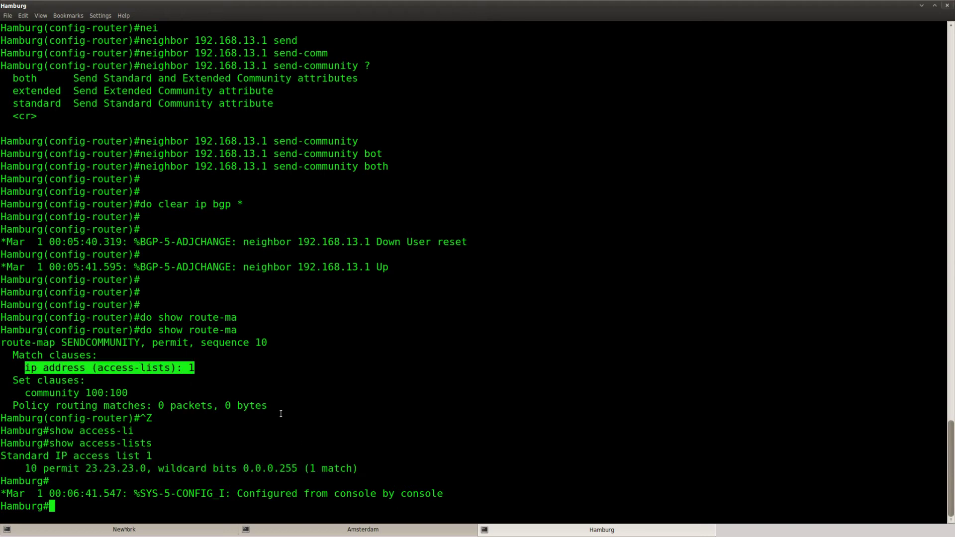
Switch to NewYork, display the BGP table again, and highlight the listed paths to 23.23.23.0/24
left_click(184, 528)
key("Up")
key("Return")
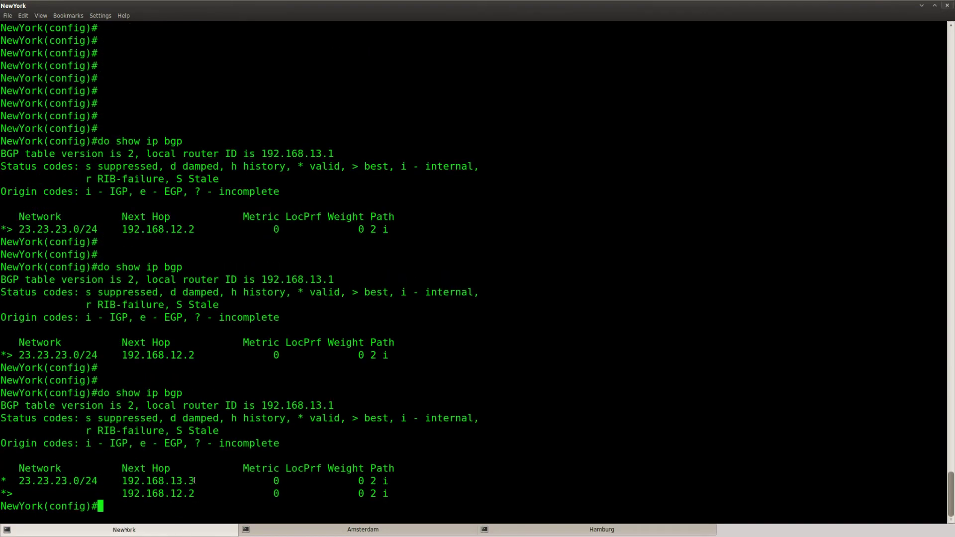
key("Return")
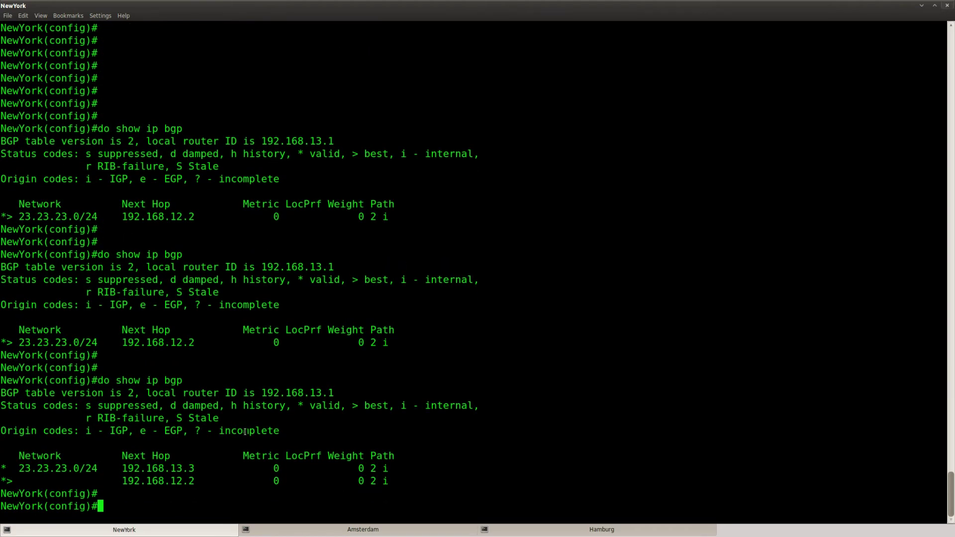
left_click_drag(394, 482, 3, 459)
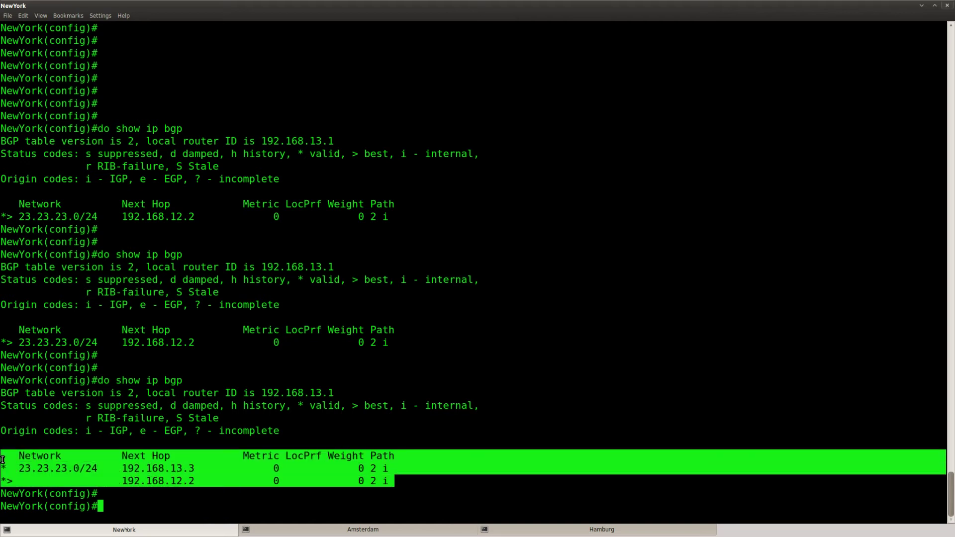
Display NewYork's detailed BGP entry for the advertised network with "do show ip bgp 23.23.23.0"
left_click(171, 503)
key("Up")
type("23.23.23.0")
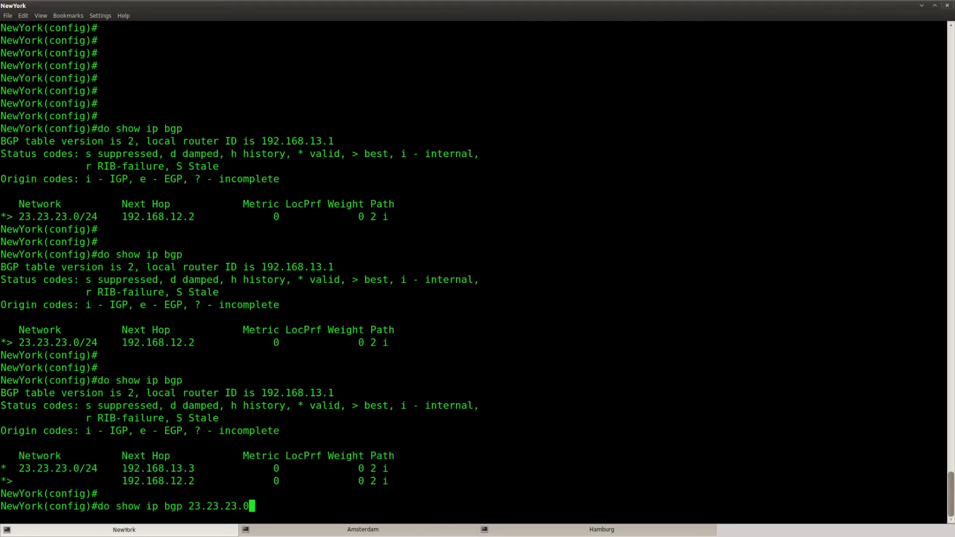
key("Return")
key("Return")
key("Return")
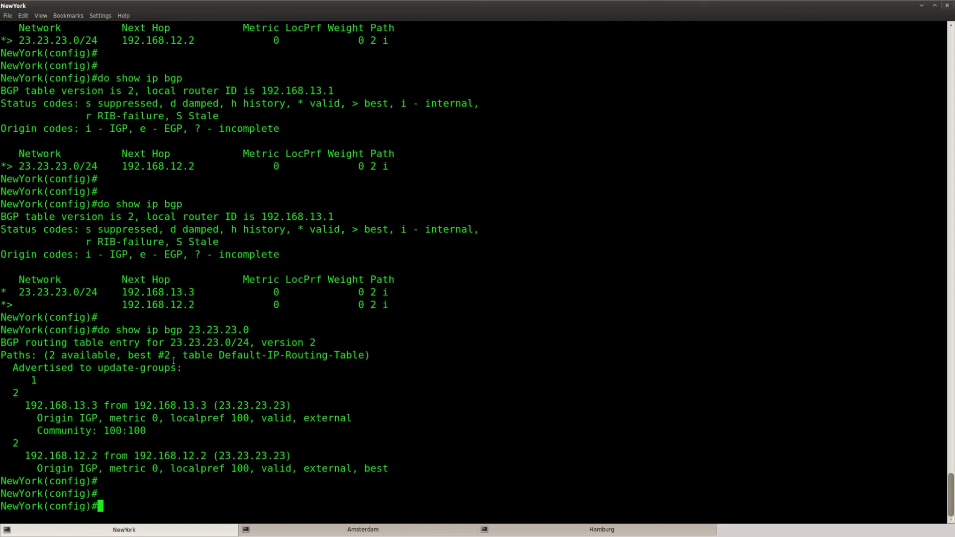
Highlight the queried network, the path entry from 192.168.13.3 and its community line in the BGP output
left_click_drag(250, 330, 188, 330)
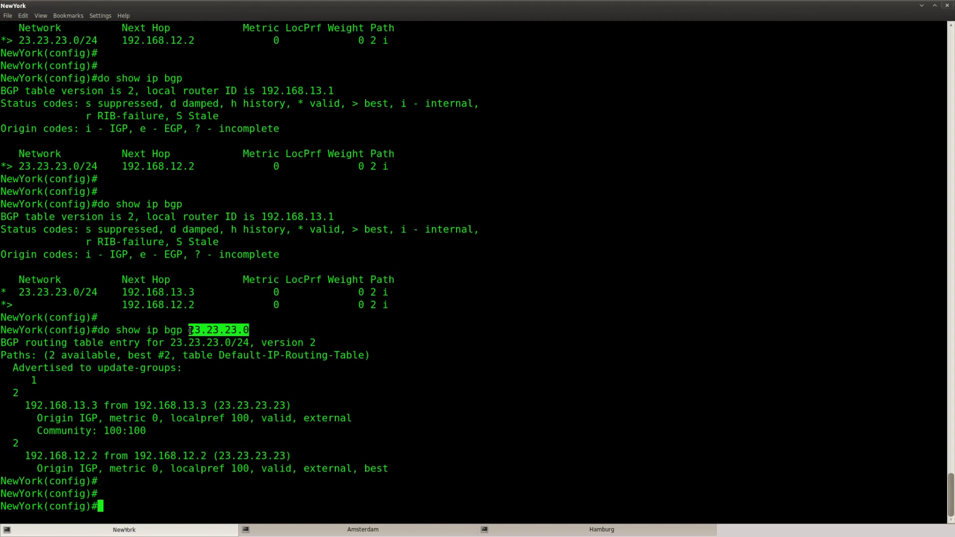
left_click(230, 406)
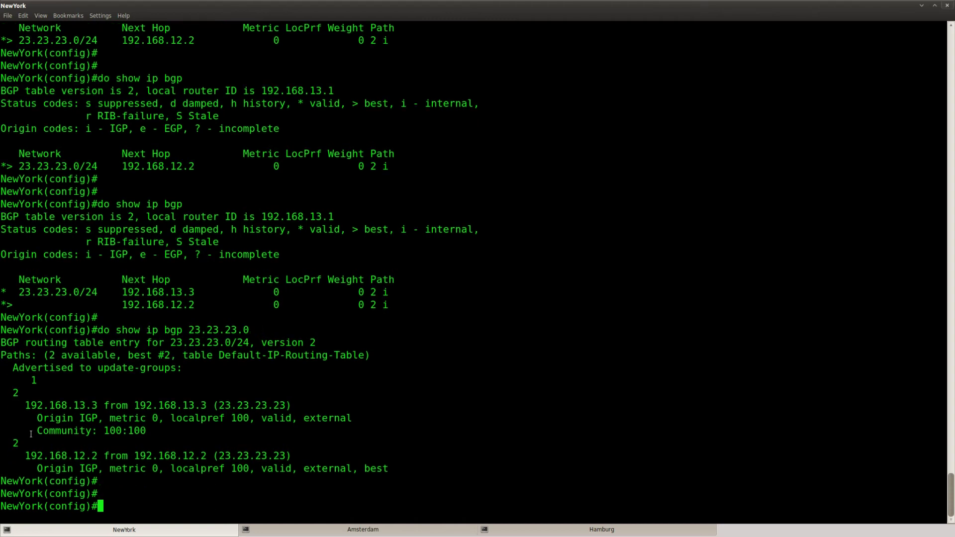
left_click_drag(27, 405, 368, 431)
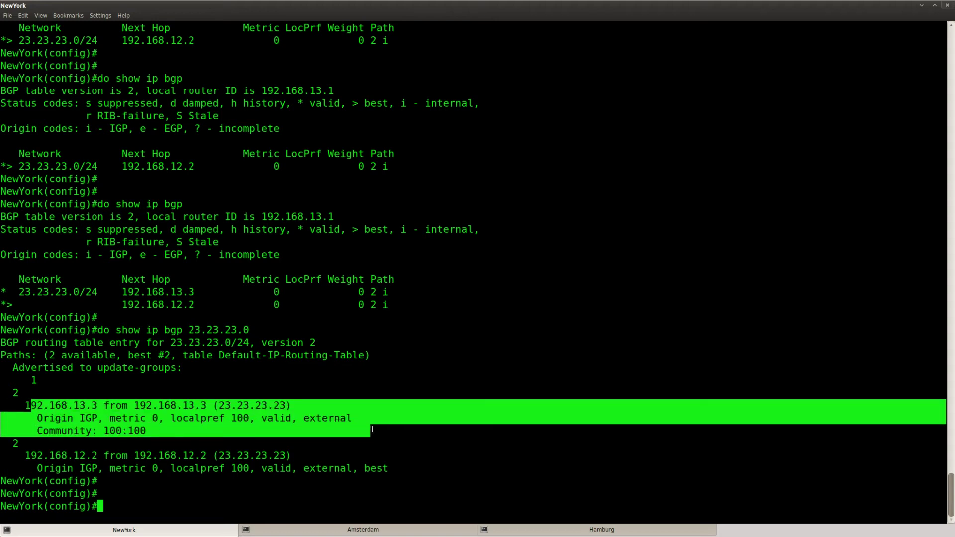
left_click(159, 438)
left_click_drag(149, 431, 37, 431)
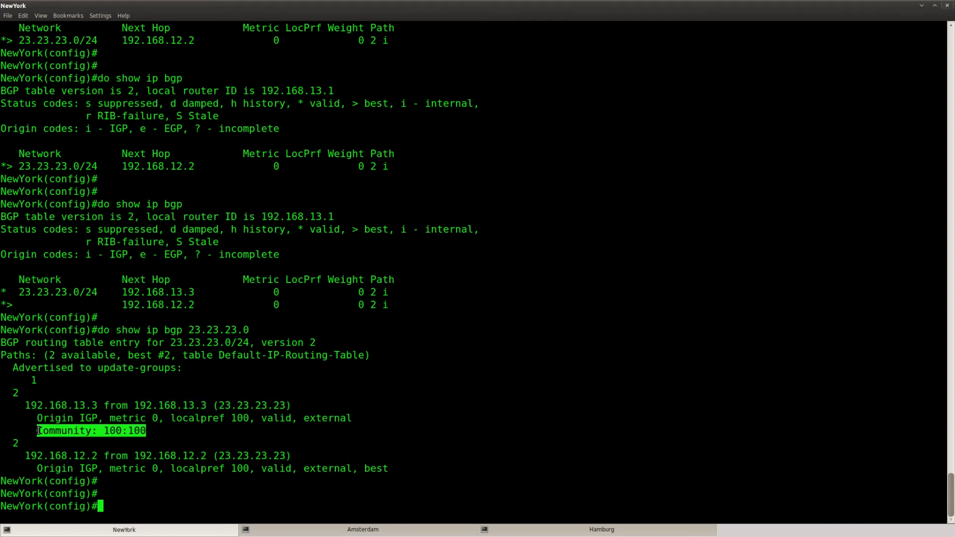
left_click(197, 435)
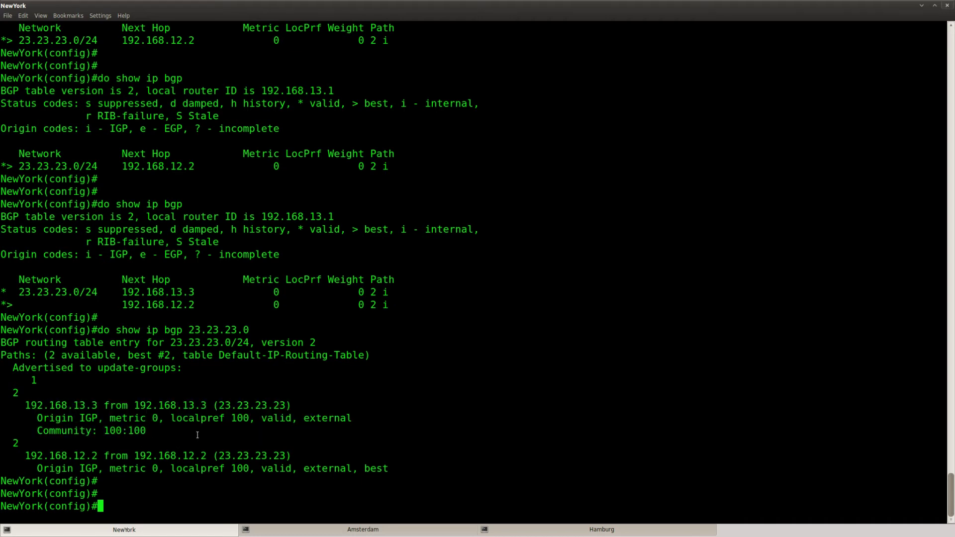
left_click_drag(148, 431, 40, 431)
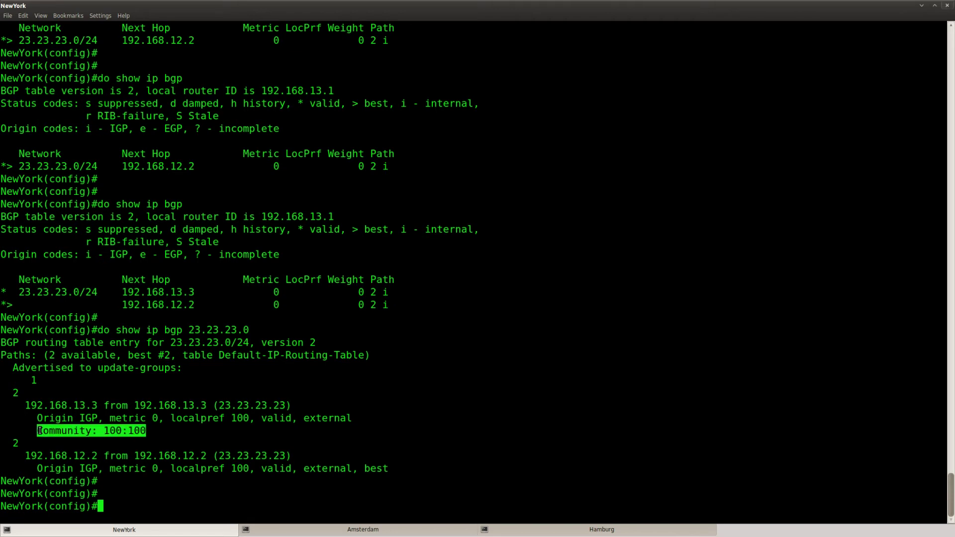
left_click(166, 435)
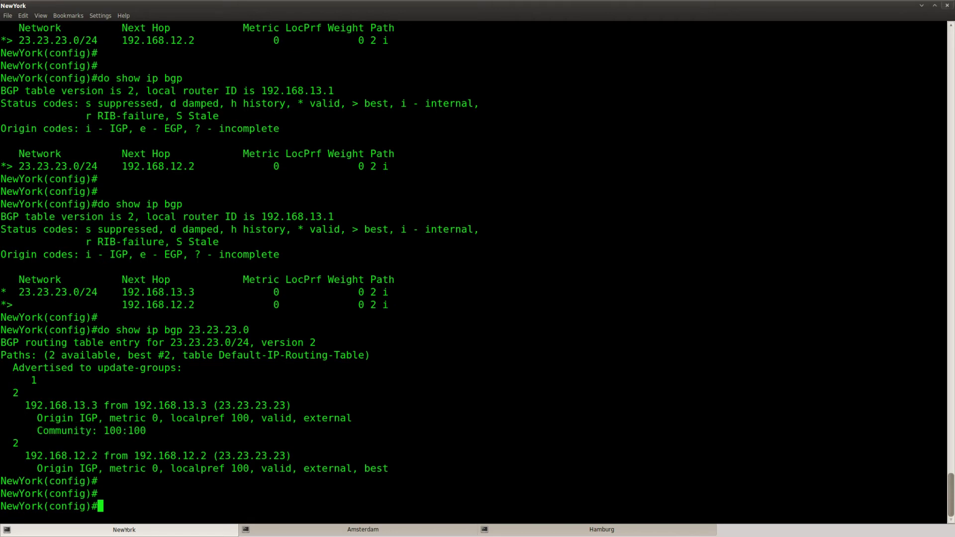
Switch to the lab page in Firefox and review the goal about NewYork matching the community value to send traffic to Hamburg
key("alt+Tab")
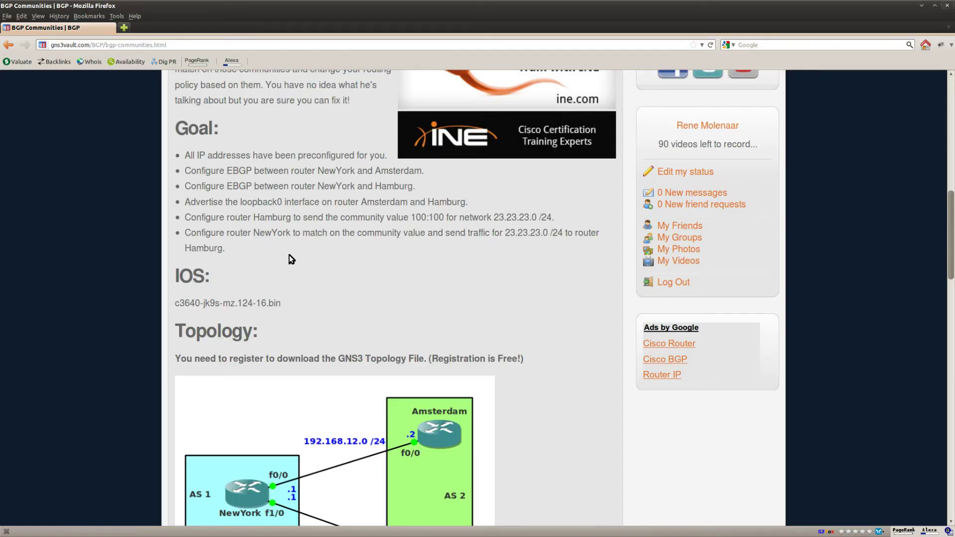
left_click_drag(184, 233, 346, 234)
left_click(254, 234)
left_click_drag(253, 233, 287, 233)
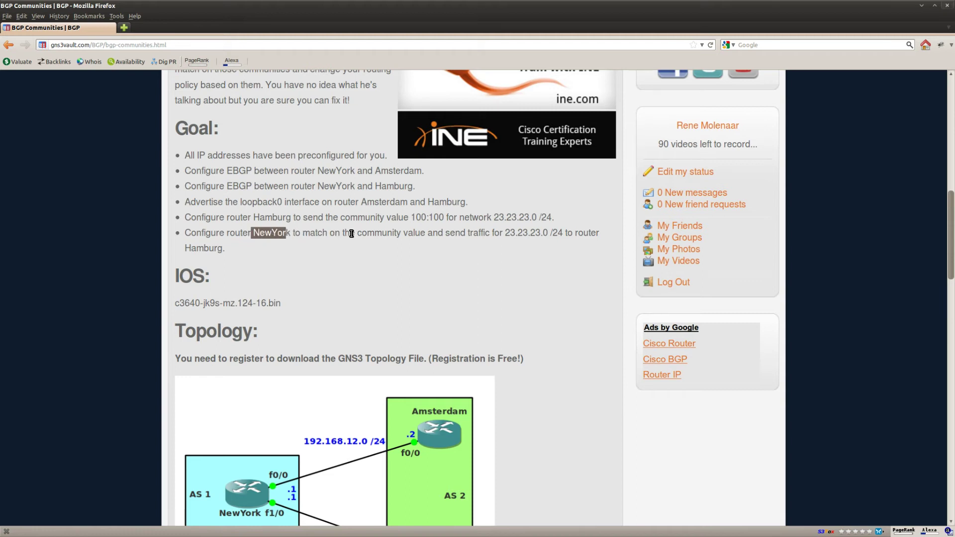
left_click_drag(357, 233, 425, 230)
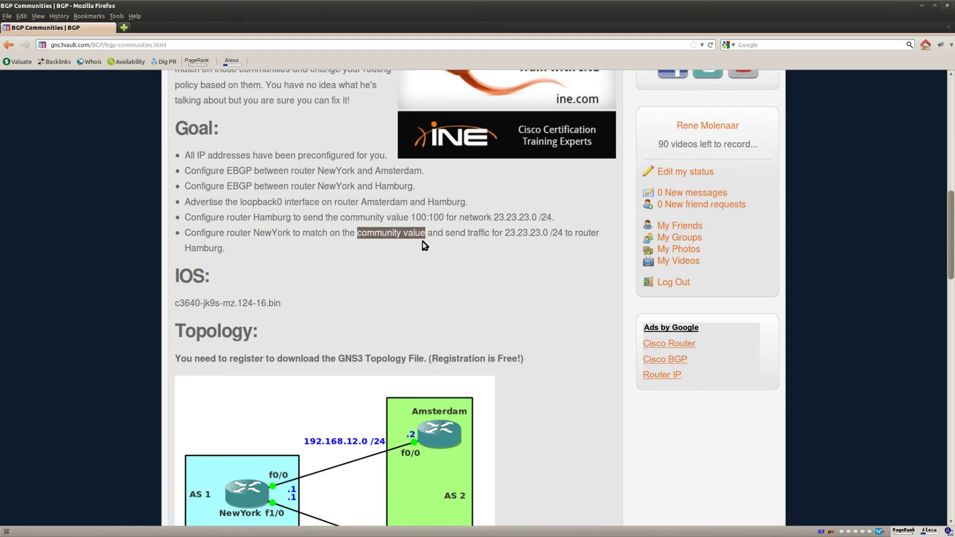
left_click(426, 244)
left_click_drag(510, 232, 563, 232)
double_click(212, 248)
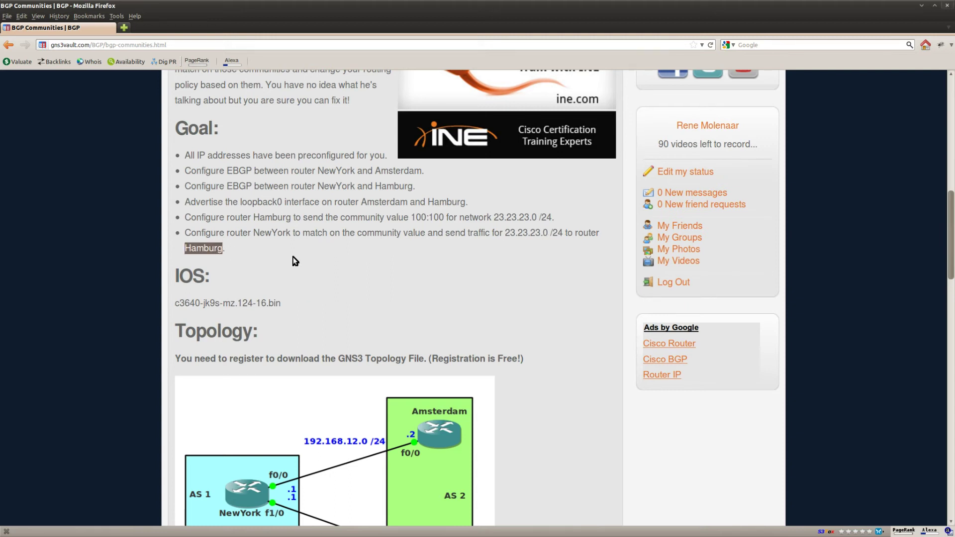
left_click(324, 259)
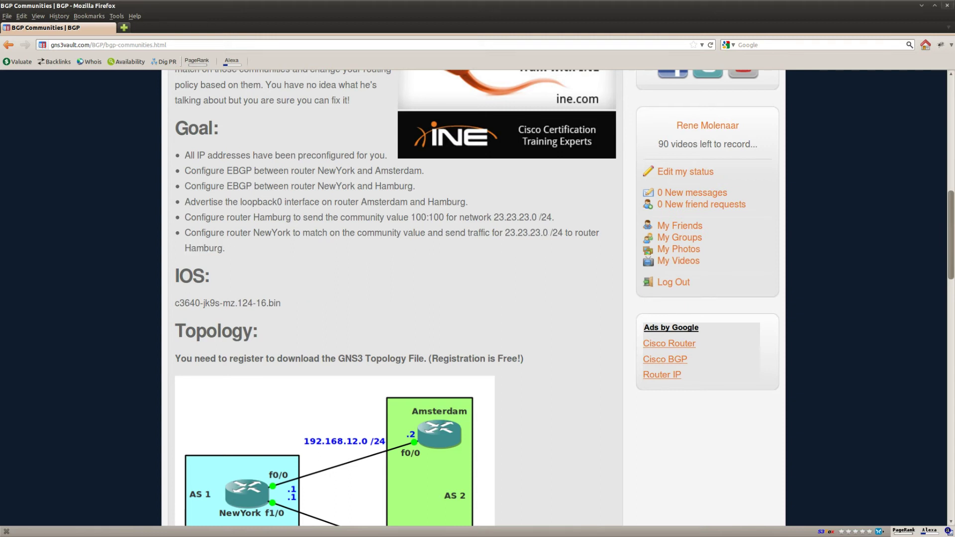
Switch back to the NewYork terminal and create the route map MATCHCOMMUNITY with permit sequence 10
key("alt+Tab")
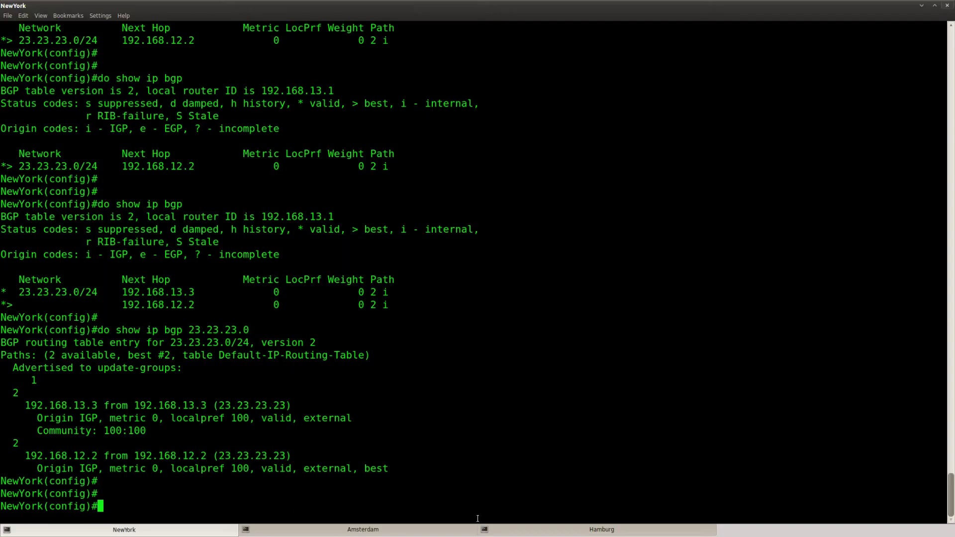
key("Return")
key("Return")
key("Return")
type("route-")
key("Tab")
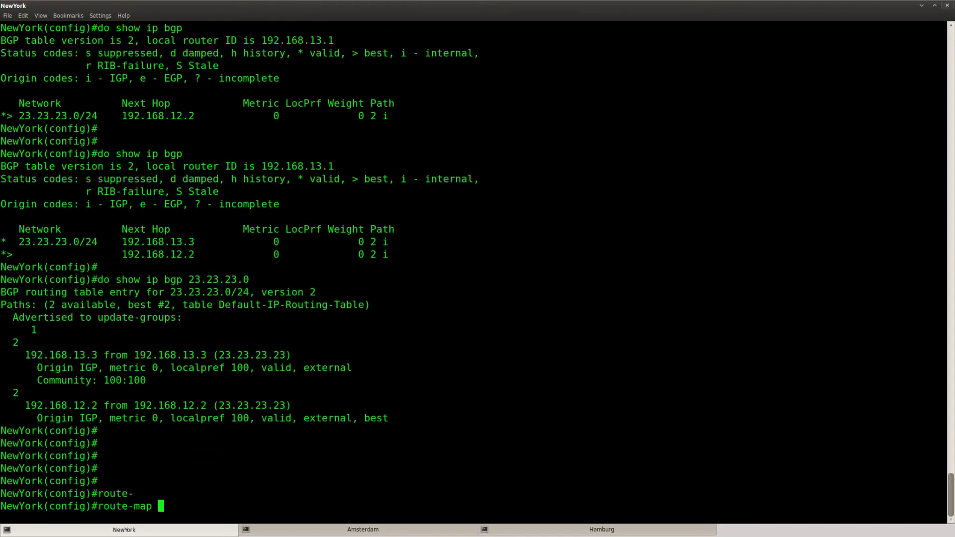
type("?")
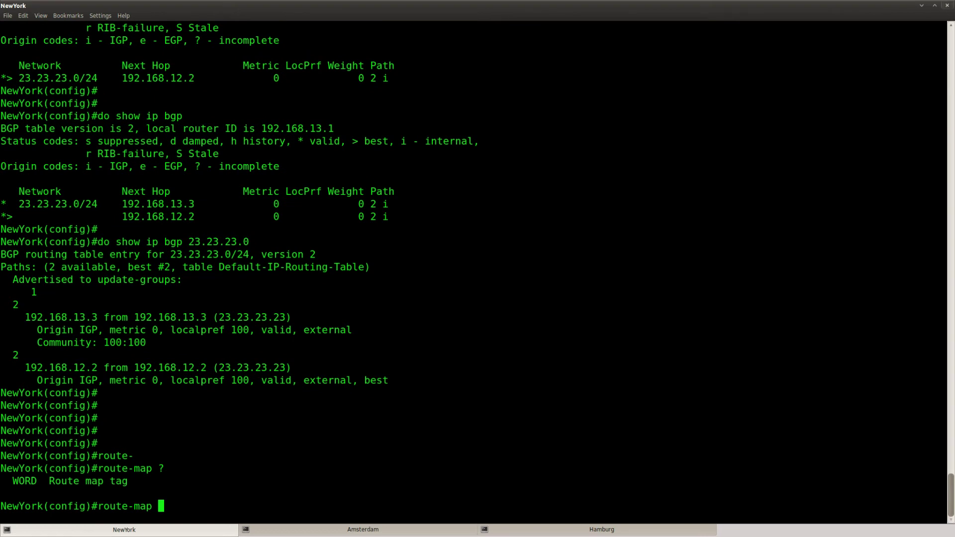
type("MATCHCOMMUNI")
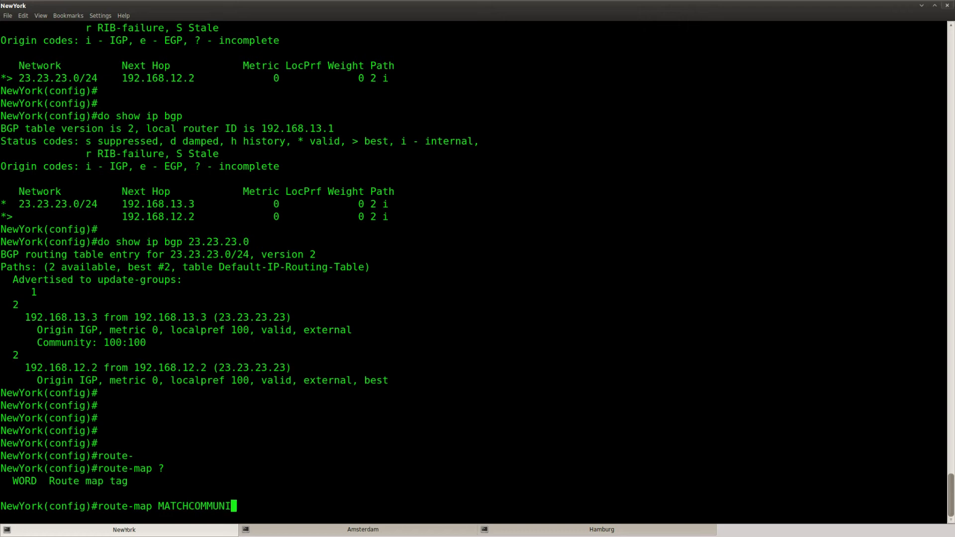
type("TY permit 10")
key("Return")
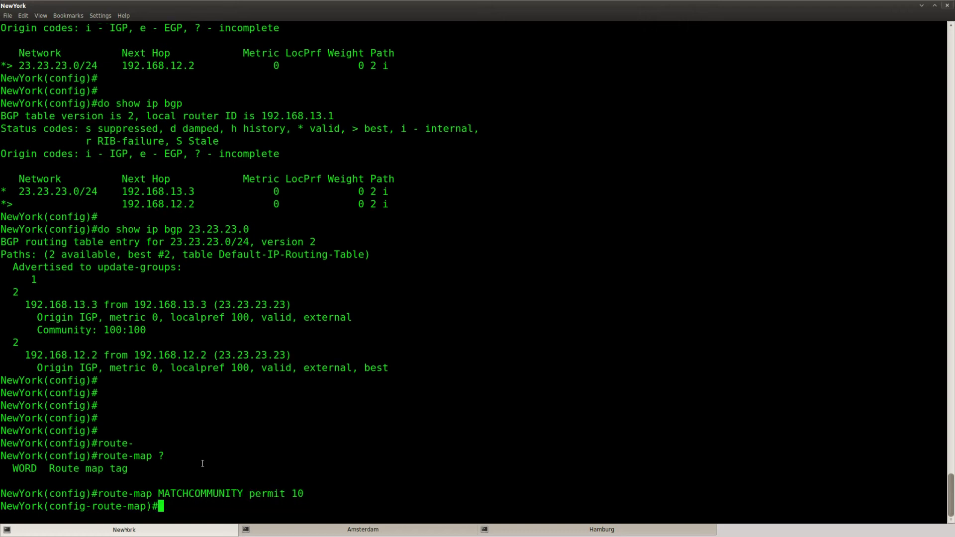
Copy the route map name MATCHCOMMUNITY from the terminal and add a few blank prompt lines
double_click(192, 494)
right_click(192, 494)
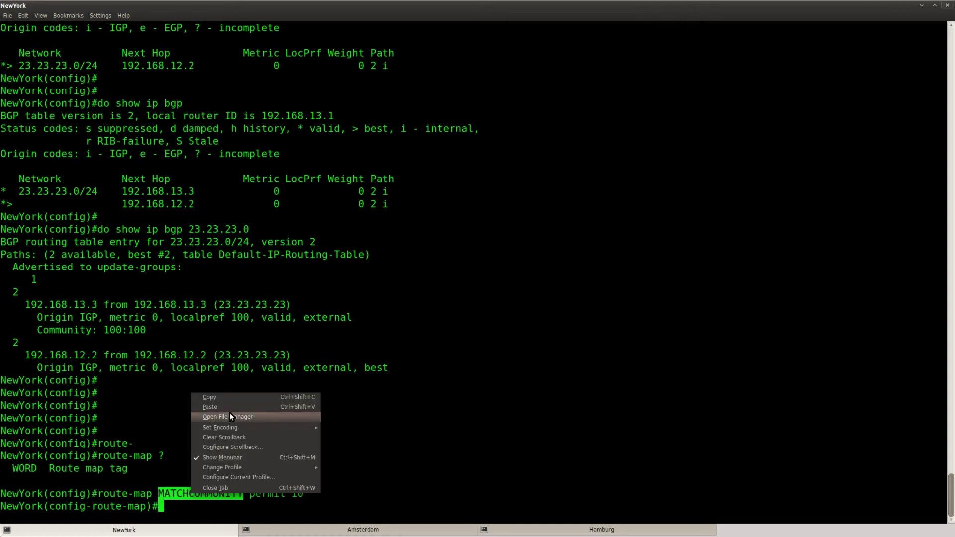
left_click(223, 397)
key("Return")
key("Return")
key("Return")
List the route map's match options, highlight the community entry, and list the arguments of "match community"
type("m")
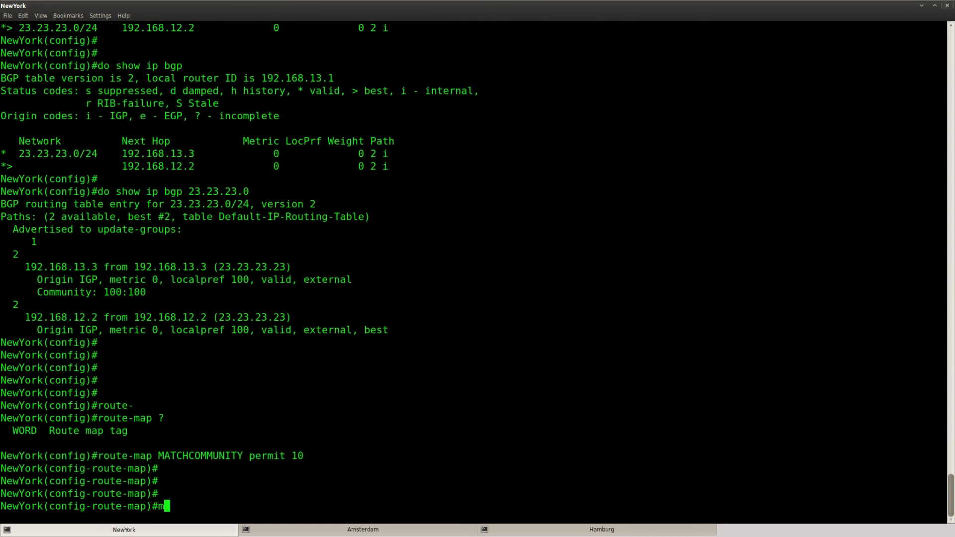
type("atc")
key("Tab")
type("?")
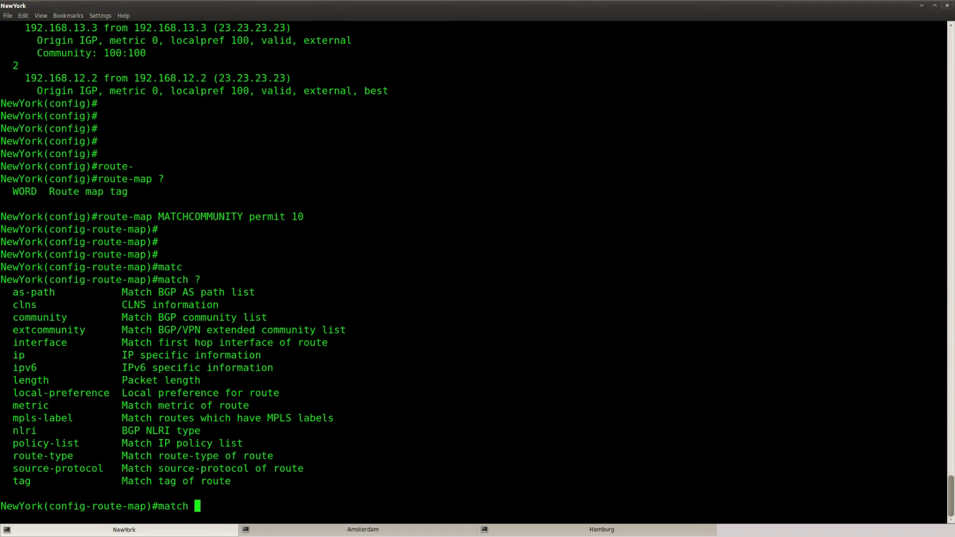
left_click_drag(268, 318, 5, 318)
left_click(257, 368)
type("comm")
key("Tab")
type("?")
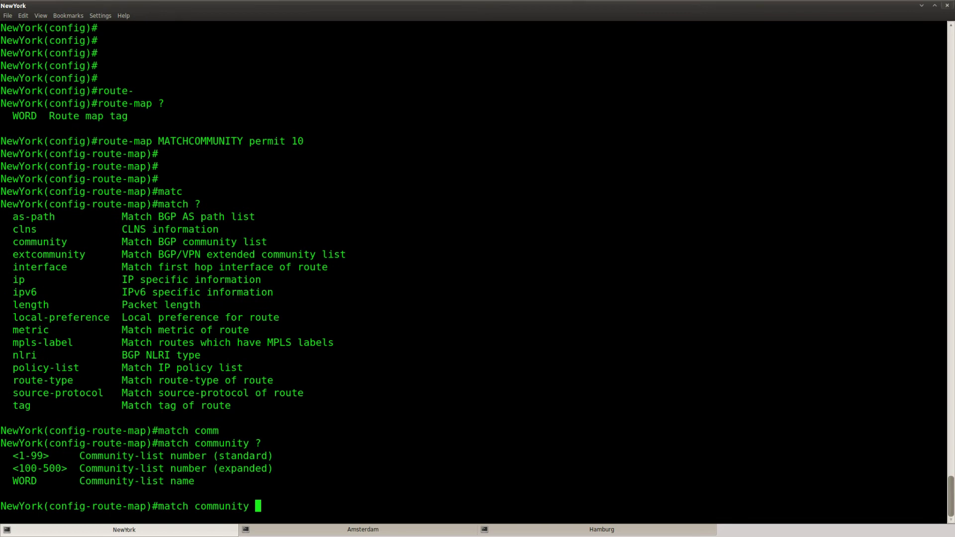
Check the arguments accepted by "match extcommunity" and clear that keyword from the command line
key("BackSpace")
key("BackSpace")
key("BackSpace")
key("BackSpace")
key("BackSpace")
key("BackSpace")
key("BackSpace")
key("BackSpace")
key("BackSpace")
key("BackSpace")
type("ext")
key("Tab")
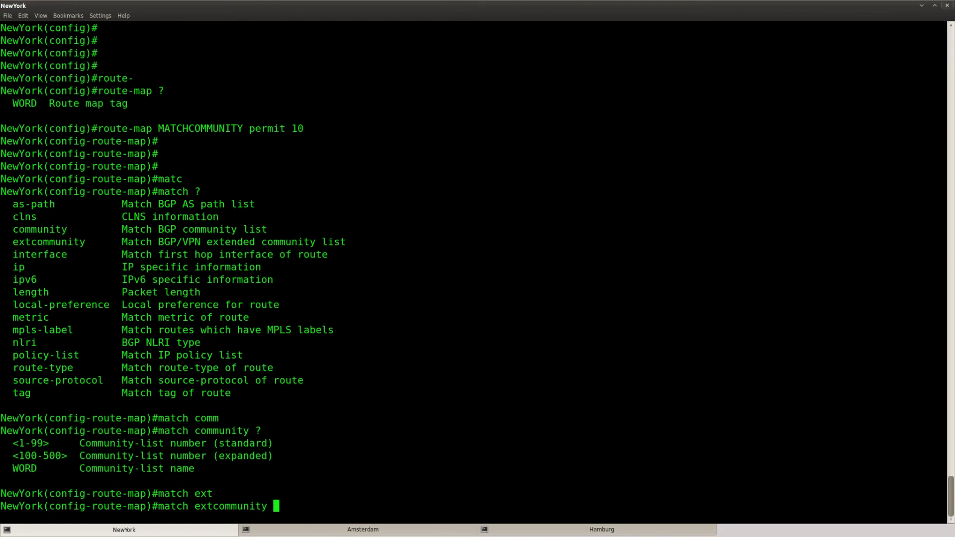
type("?")
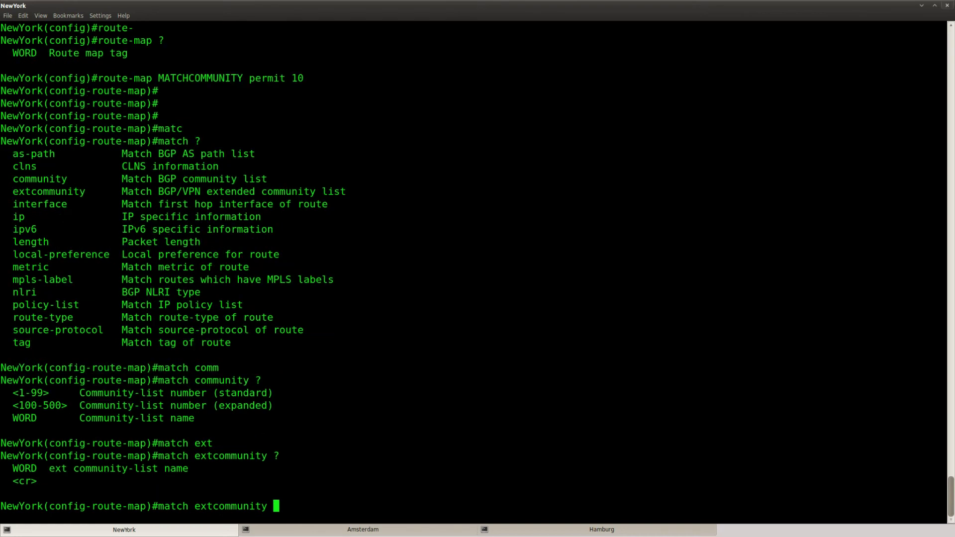
key("BackSpace")
key("BackSpace")
key("BackSpace")
key("BackSpace")
key("BackSpace")
key("BackSpace")
key("BackSpace")
key("BackSpace")
key("BackSpace")
key("BackSpace")
key("BackSpace")
key("BackSpace")
key("BackSpace")
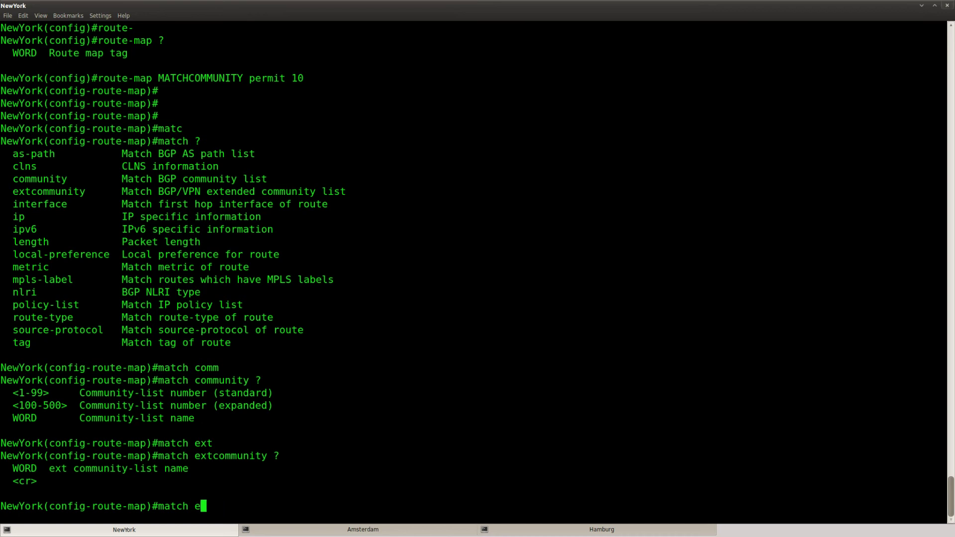
List the match options again and make the route map match community list 1 with "match community 1"
type("?")
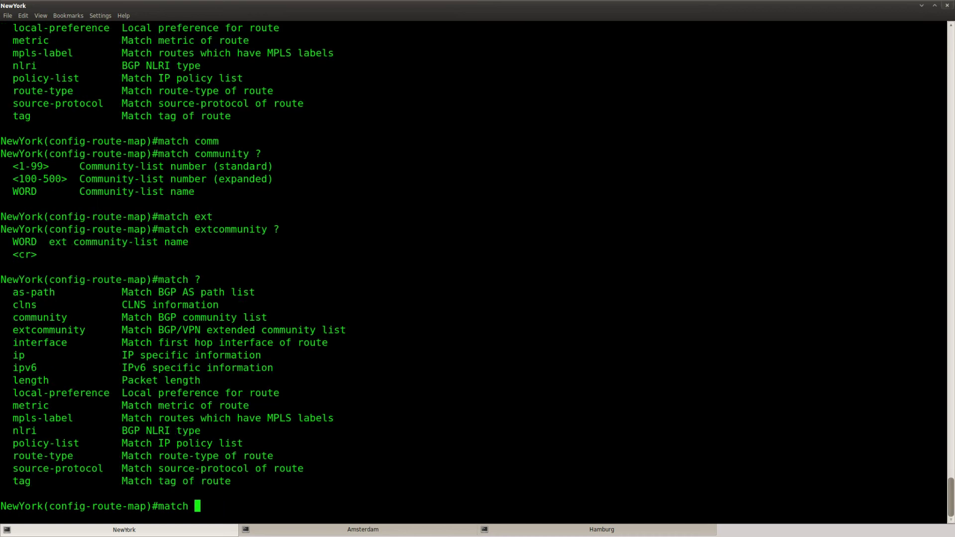
left_click_drag(270, 317, 13, 318)
left_click(13, 318)
type("commun")
key("Tab")
type("?")
type("1")
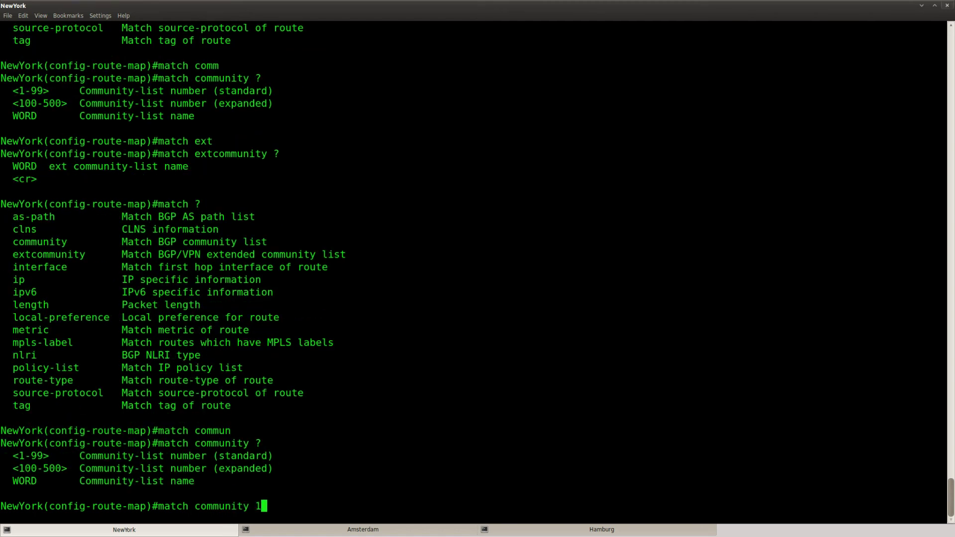
key("Return")
List the route map's available set options and highlight the BGP weight entry
type("set")
key("Tab")
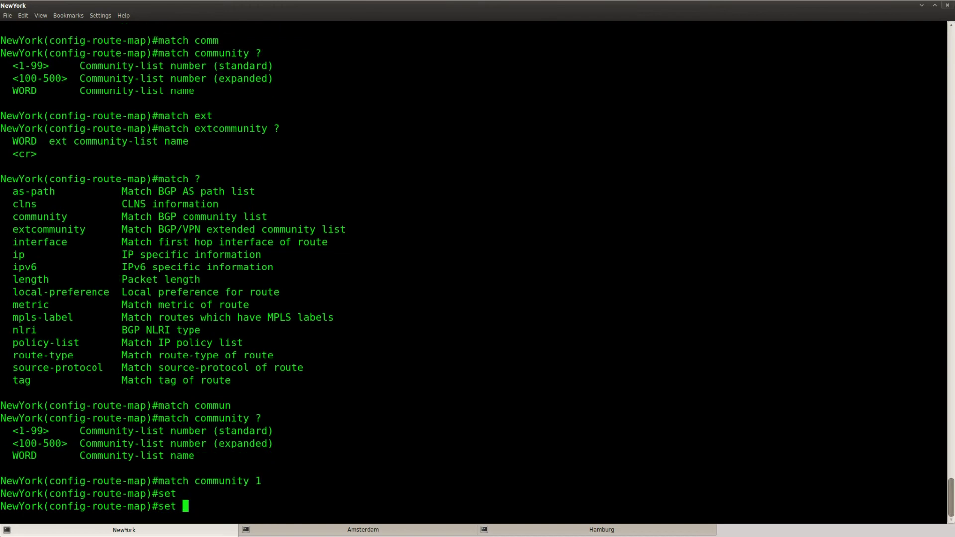
type("?")
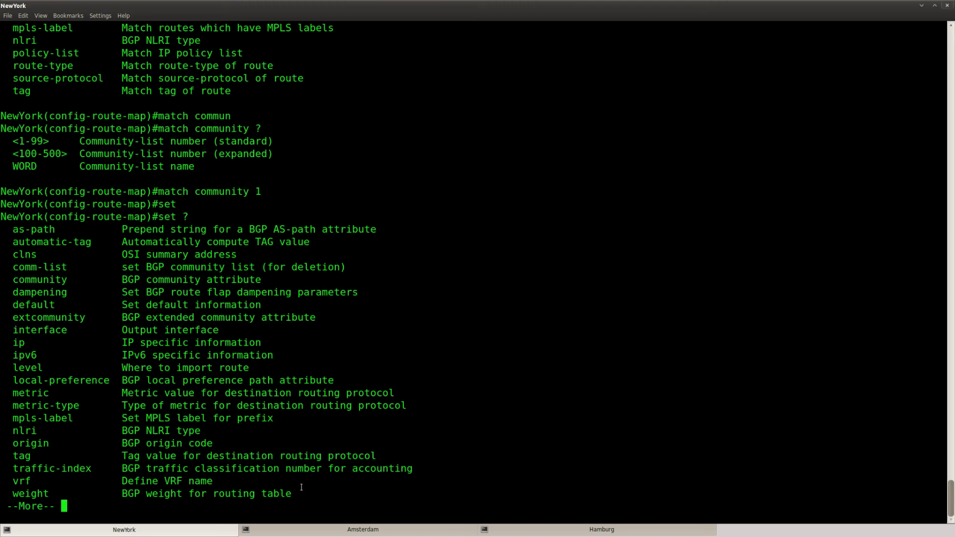
left_click_drag(297, 494, 11, 493)
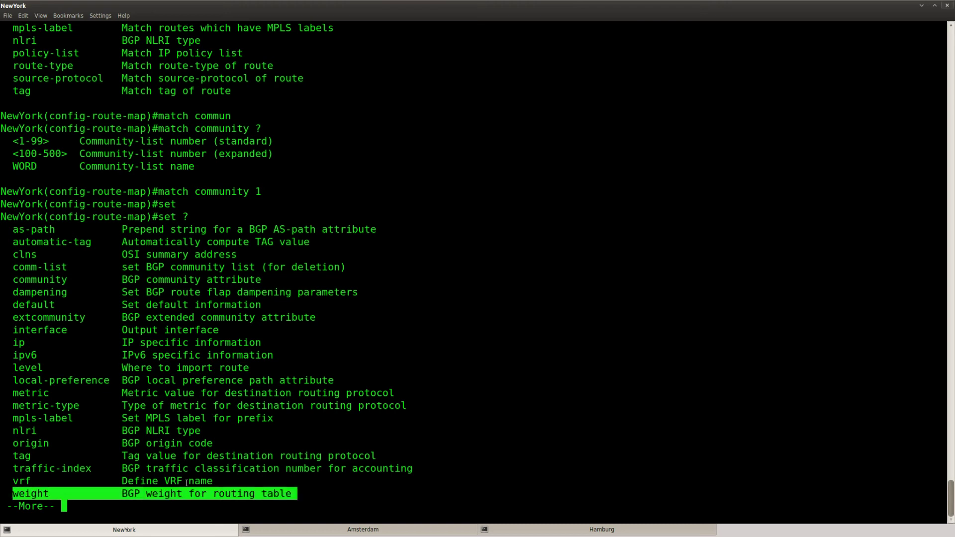
left_click(263, 341)
key("space")
List the "set ip" options, highlight the next-hop entry, and clear the ip keyword from the command
type("ip ?")
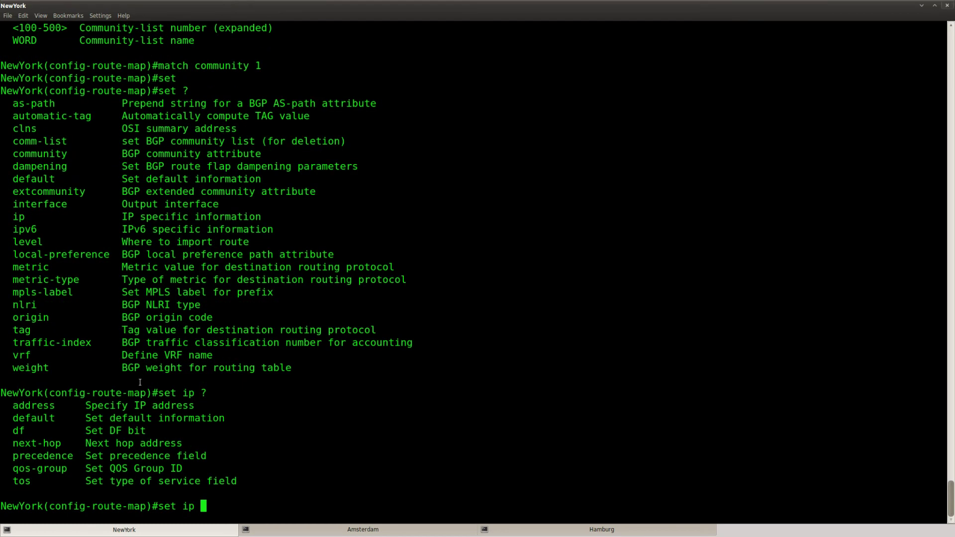
left_click_drag(183, 443, 13, 443)
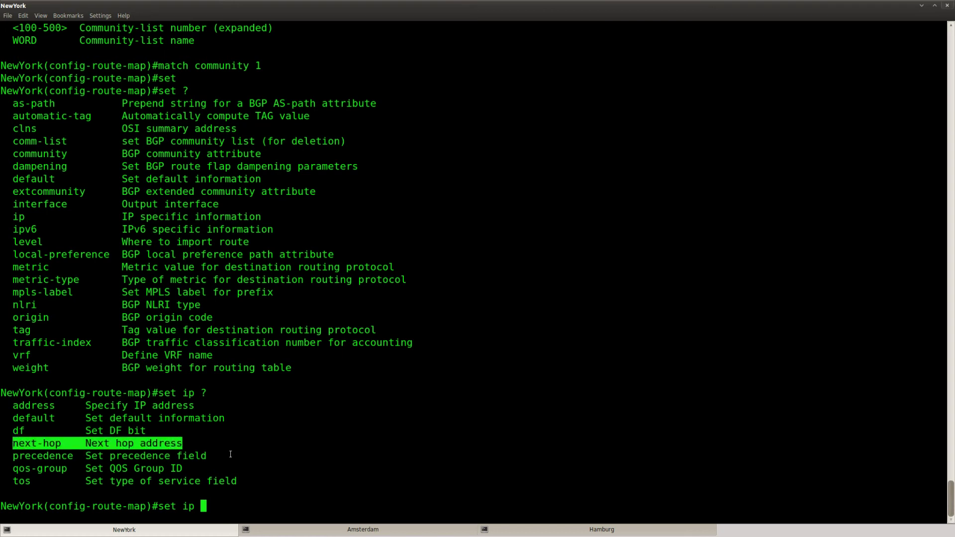
left_click(248, 454)
key("BackSpace")
key("BackSpace")
key("BackSpace")
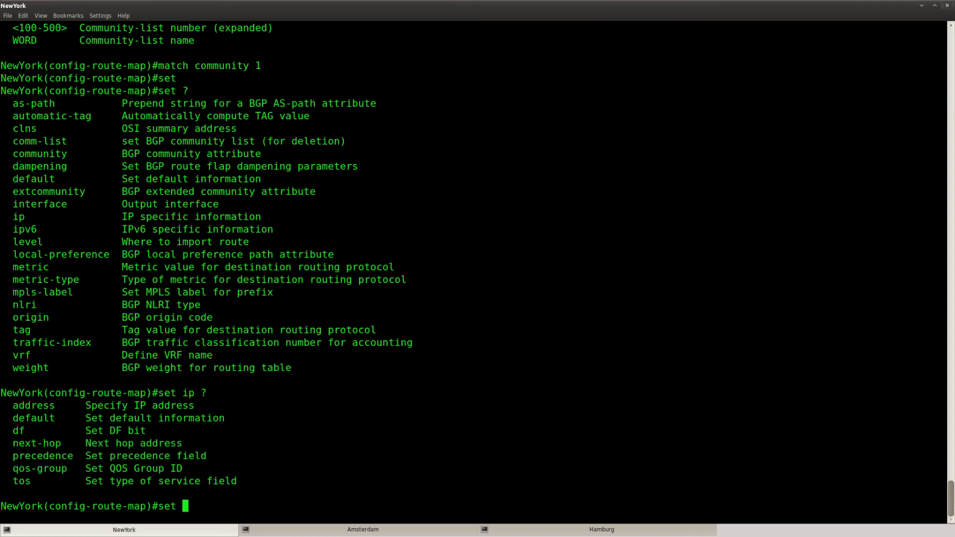
Check the accepted weight range and set the route map's BGP weight to 5000
type("wei")
key("Tab")
type("?5000")
key("Return")
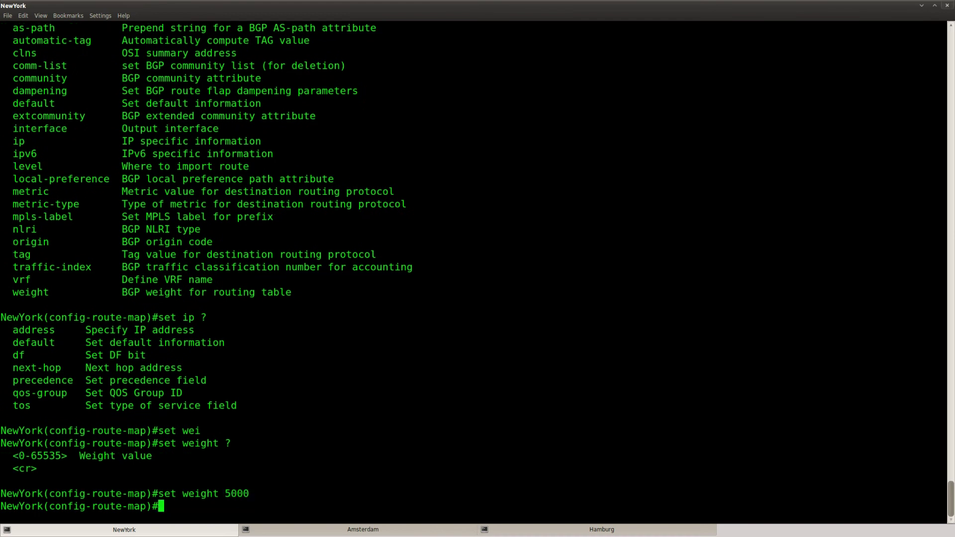
Display the route map with "do show route-map" and highlight its community match and weight clauses
key("Return")
key("Return")
key("Return")
type("do show")
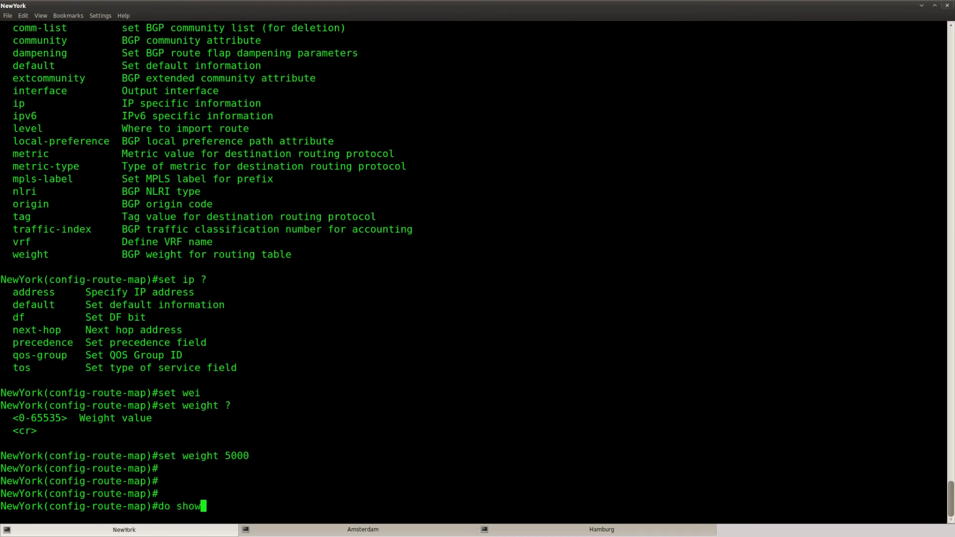
type(" route-map")
key("Return")
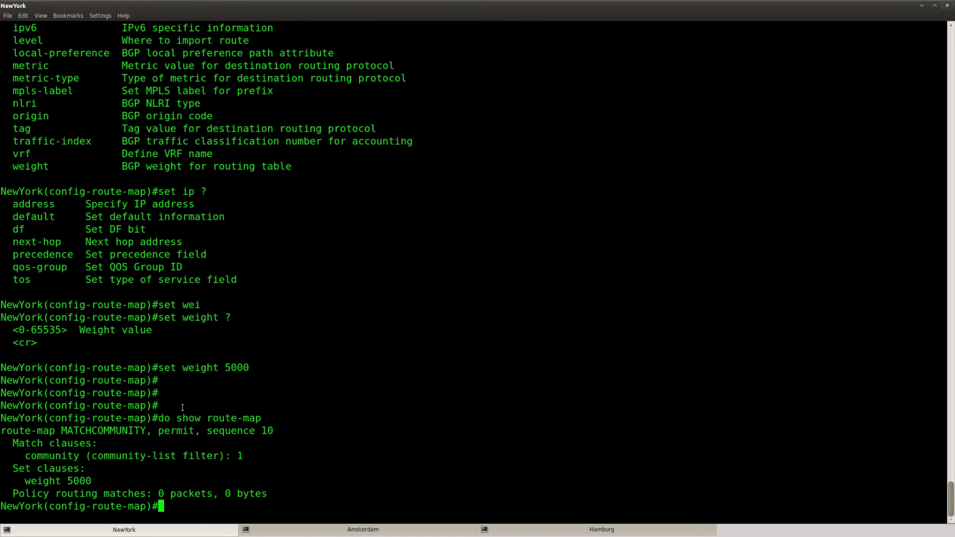
left_click_drag(249, 456, 24, 456)
left_click(91, 478)
left_click_drag(89, 481, 23, 481)
left_click(159, 475)
Leave route-map configuration and re-enter global configuration mode with "conf t"
key("ctrl+z")
type("conf t")
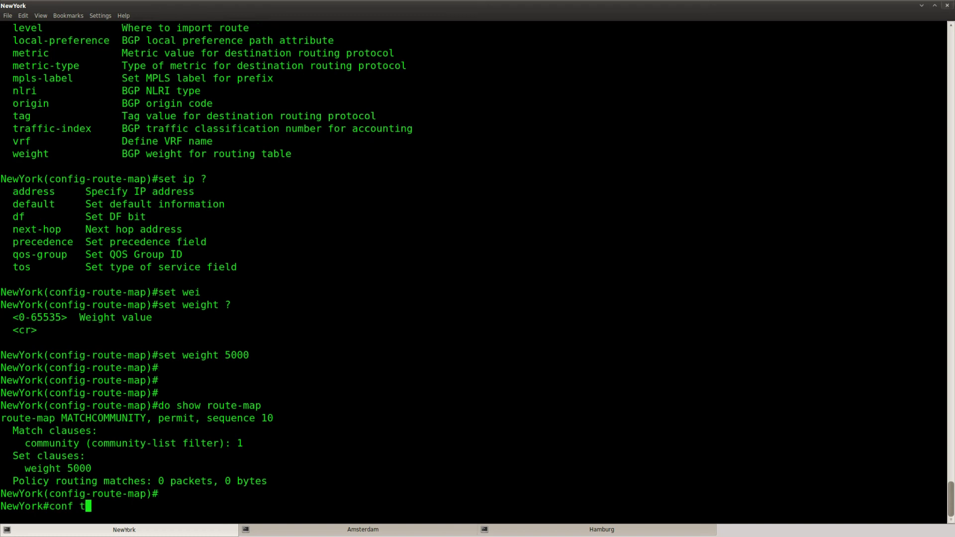
key("Return")
Begin an "ip community-list 1" command, list its action options, and choose permit
type("ip")
key("Tab")
key("Tab")
key("Tab")
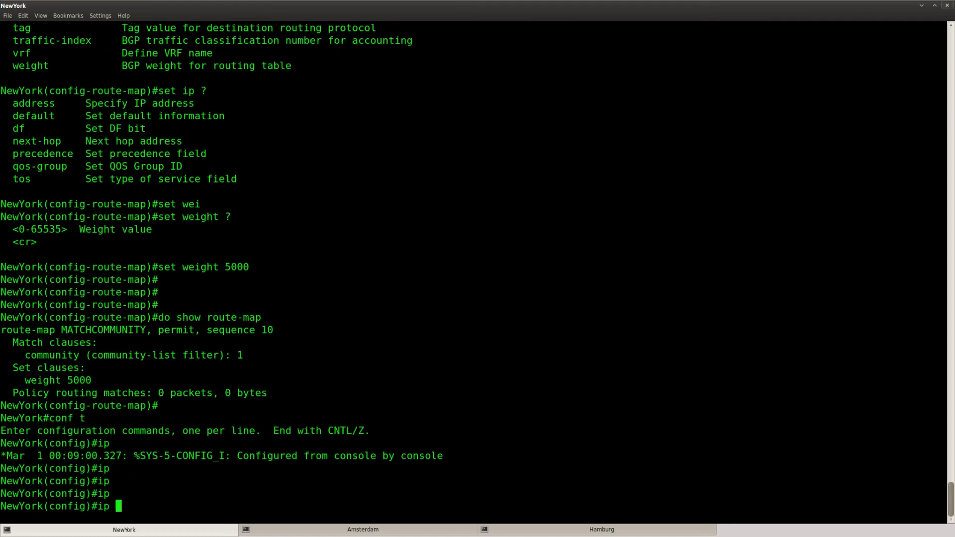
left_click_drag(250, 356, 24, 355)
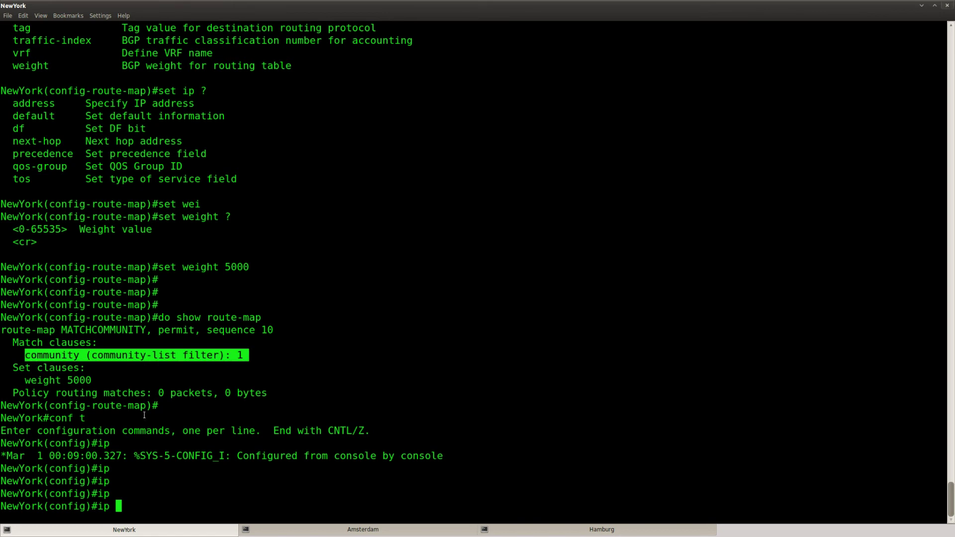
left_click(190, 432)
type("comm")
key("Tab")
type("1 ?")
type("per")
key("Tab")
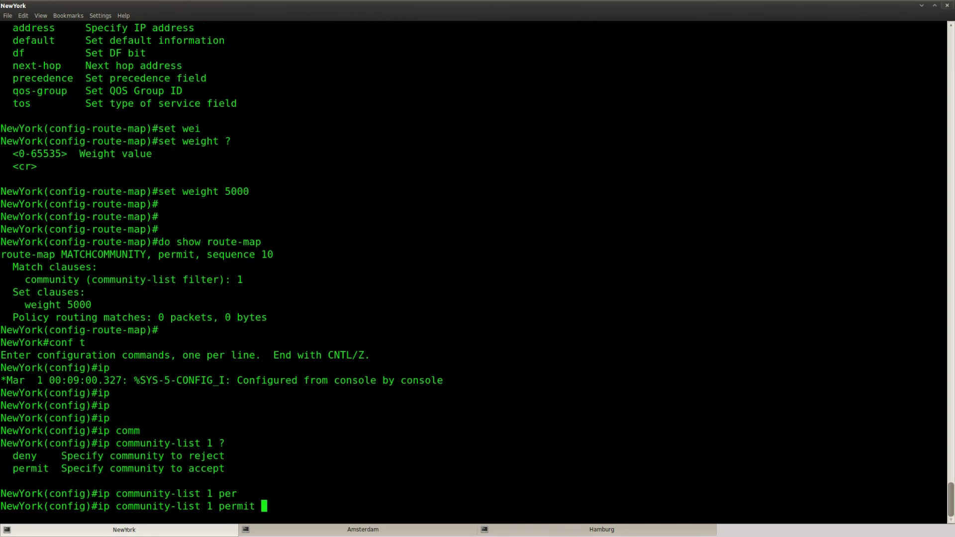
List the accepted community values, highlight the aa:nn format, and permit community 100:100 in community list 1
type("?")
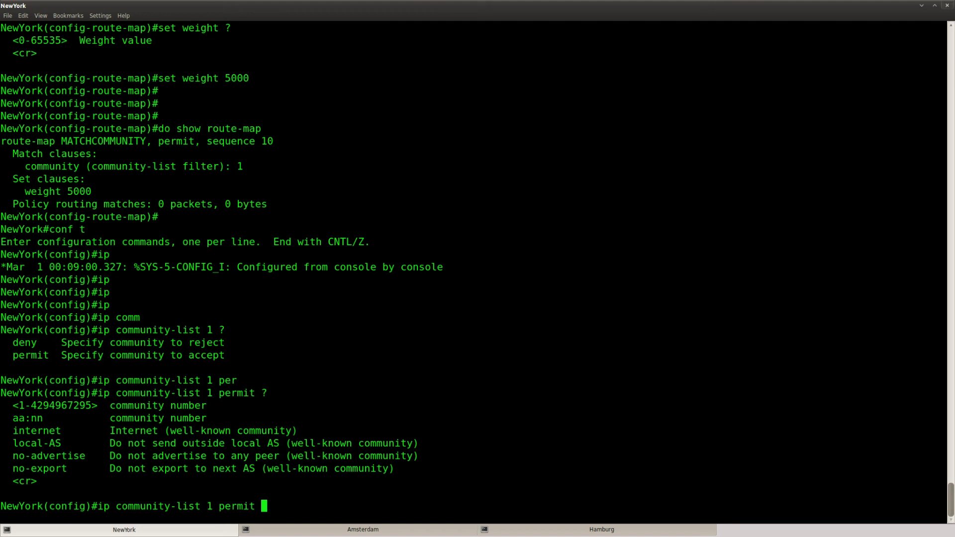
left_click_drag(205, 418, 13, 419)
left_click(115, 446)
type("100:100")
key("Return")
key("Return")
key("Return")
key("Return")
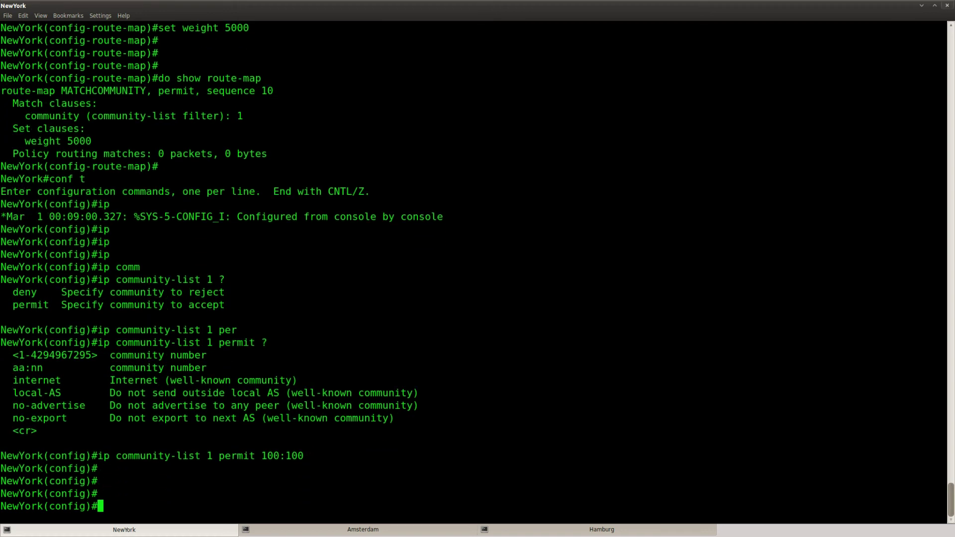
key("Return")
key("Return")
Display the route map again from global configuration mode and highlight its match and set clauses
type("do sh")
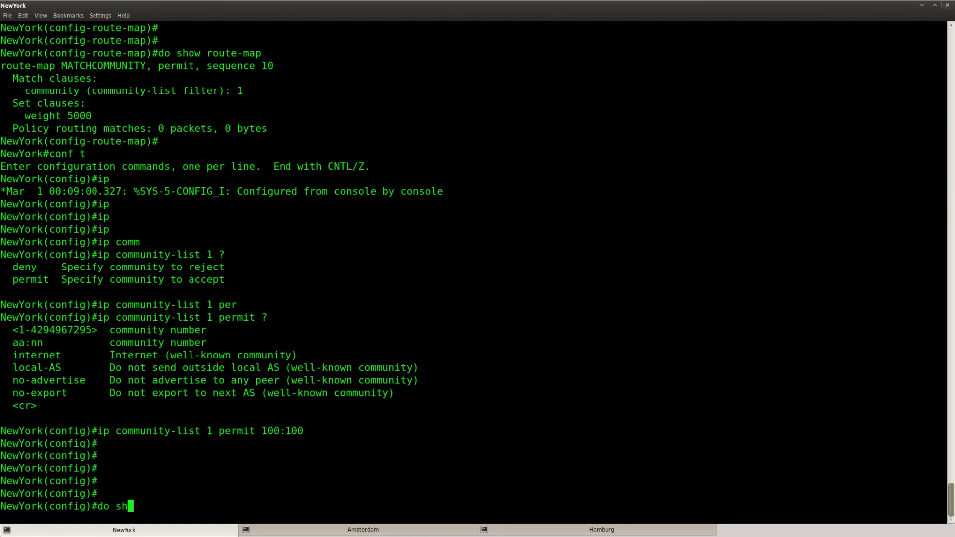
type("ow route-ma")
key("Tab")
type("p")
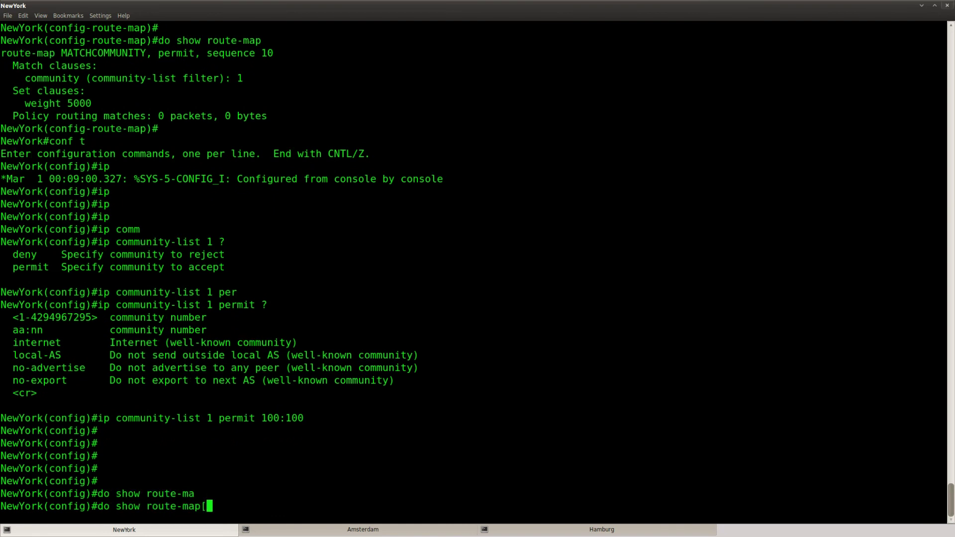
key("Return")
left_click_drag(237, 450, 25, 456)
left_click(77, 480)
left_click_drag(92, 481, 23, 481)
Enter the BGP router configuration with "router bgp 1"
key("Return")
key("Return")
key("Return")
type("router bgp 1")
key("Return")
key("Return")
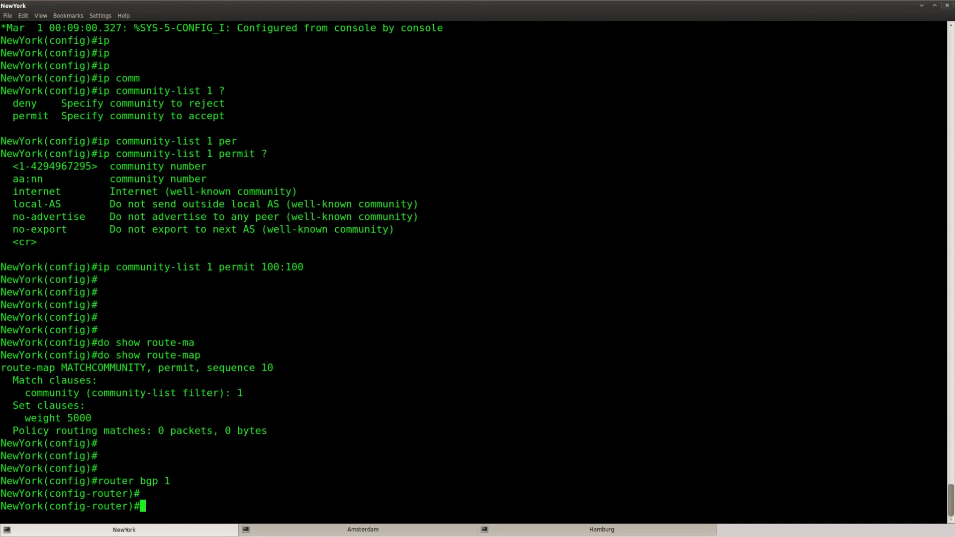
key("Return")
key("Return")
Begin a route-map command for BGP neighbor 192.168.13.3
type("nei")
key("Tab")
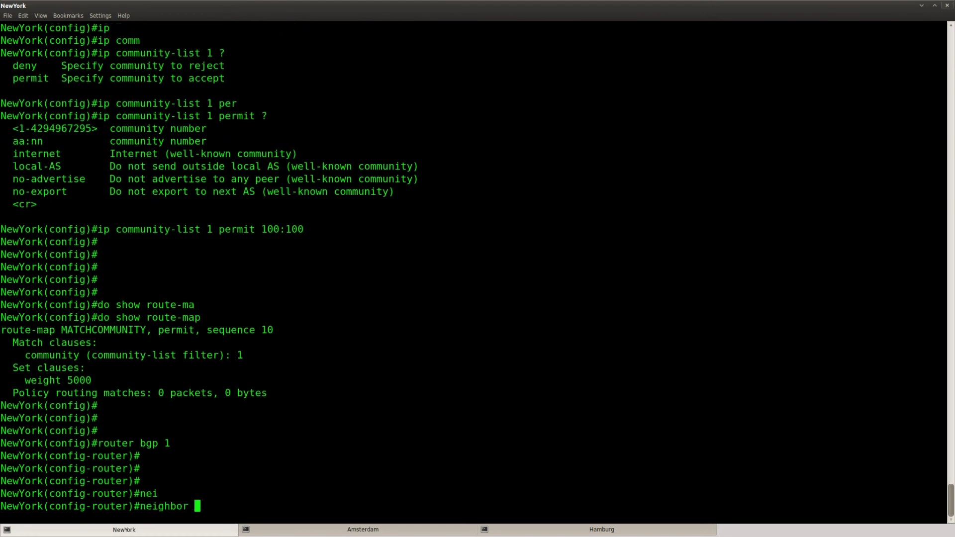
type("192.168.13.3 ")
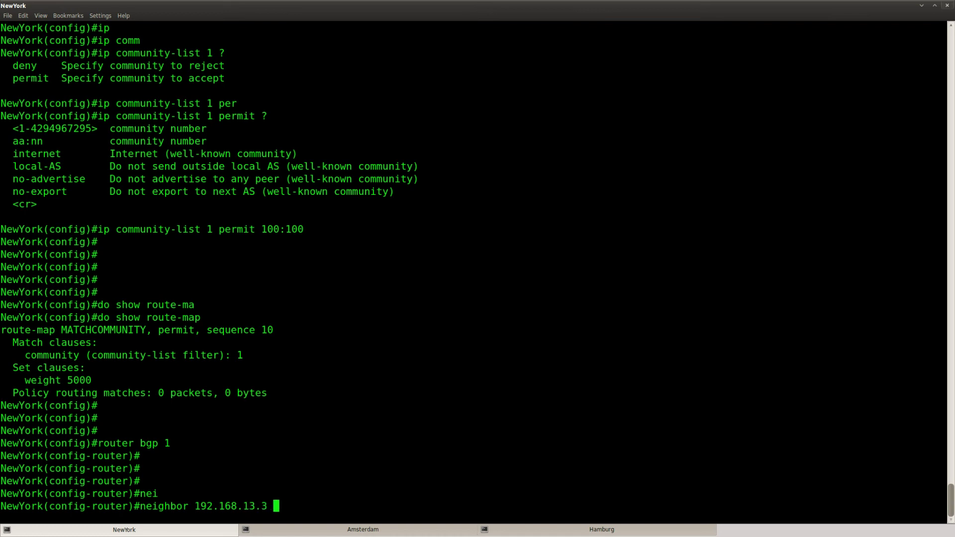
type("route")
key("Tab")
type("-")
key("Tab")
type("m")
key("Tab")
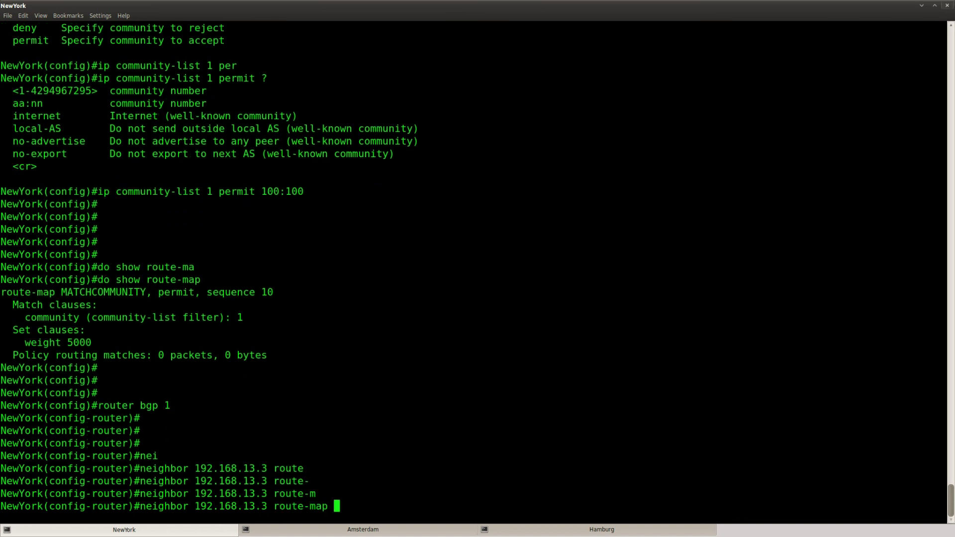
Complete the neighbor command with the copied name MATCHCOMMUNITY, list the direction options, and apply the map to incoming routes
double_click(123, 289)
key("ctrl+c")
right_click(120, 289)
right_click(385, 431)
left_click(405, 345)
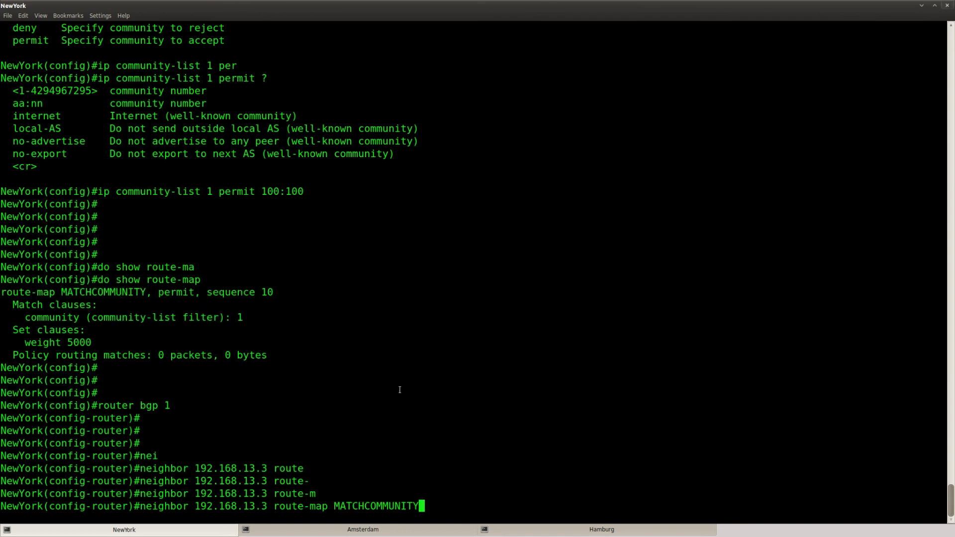
type("?")
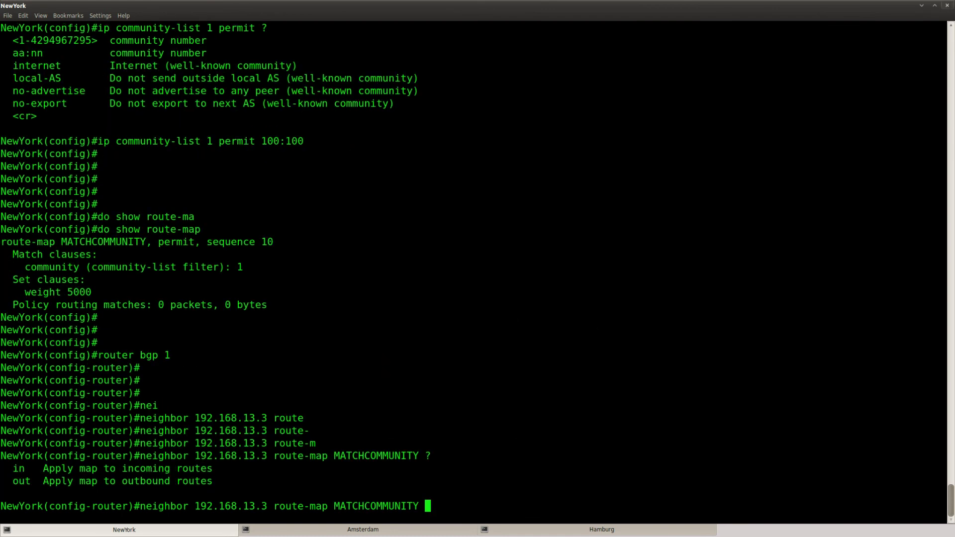
type("in")
key("Return")
key("Return")
key("Return")
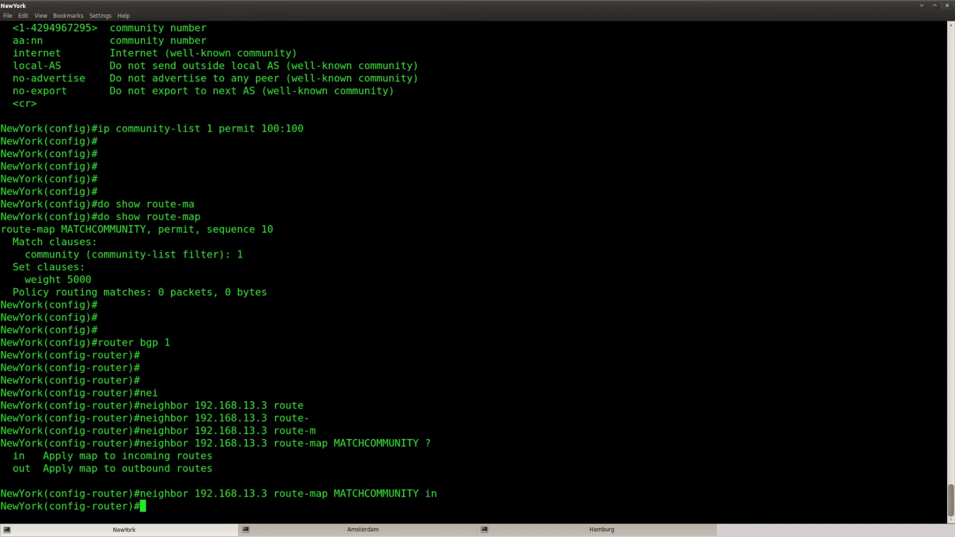
Leave configuration mode and reset all BGP sessions with "clear ip bgp *"
key("ctrl+z")
key("Return")
key("Return")
key("Return")
key("Return")
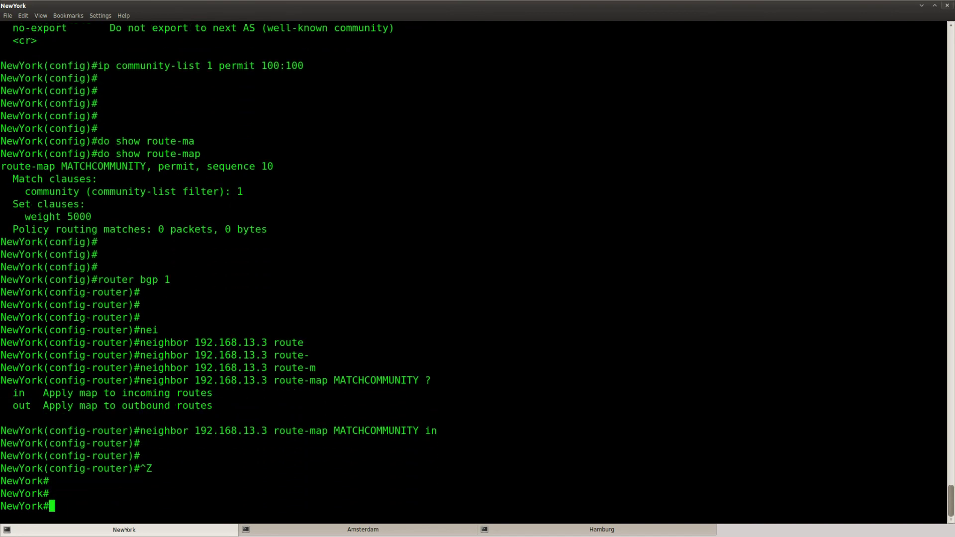
type("clear ip bgp")
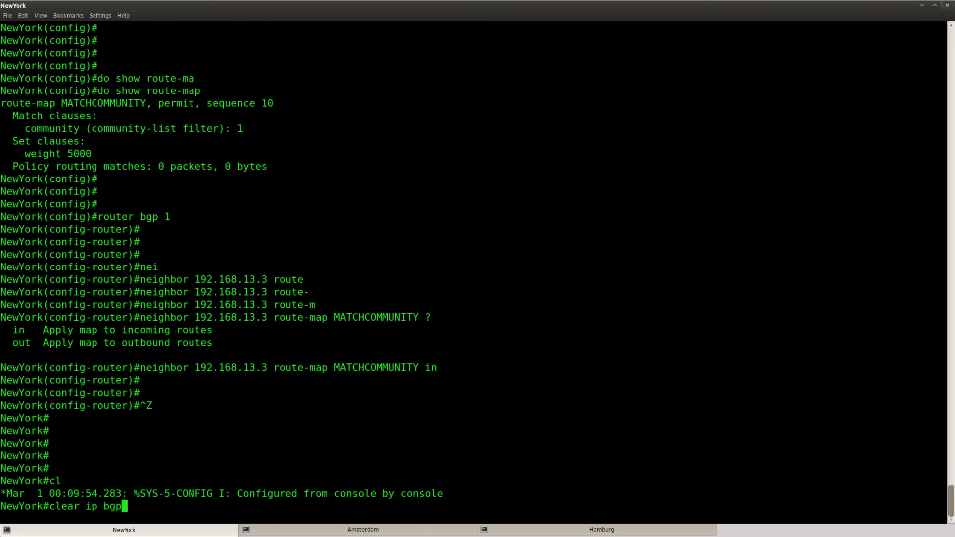
type(" *")
key("Return")
key("Return")
key("Return")
key("Return")
key("Return")
key("Return")
key("Return")
key("Return")
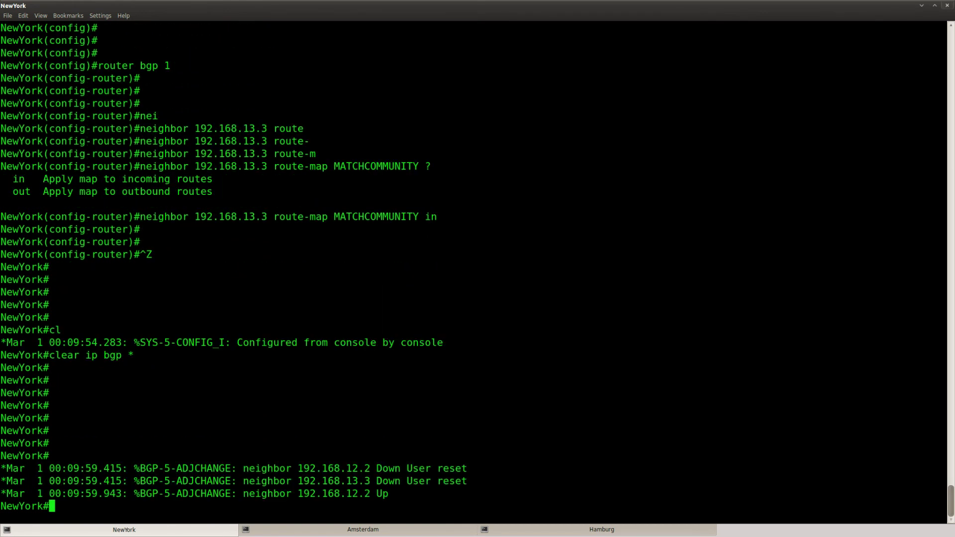
key("Return")
key("Return")
key("Return")
key("Return")
key("Return")
key("Return")
key("Return")
key("Return")
key("Return")
key("Return")
key("Return")
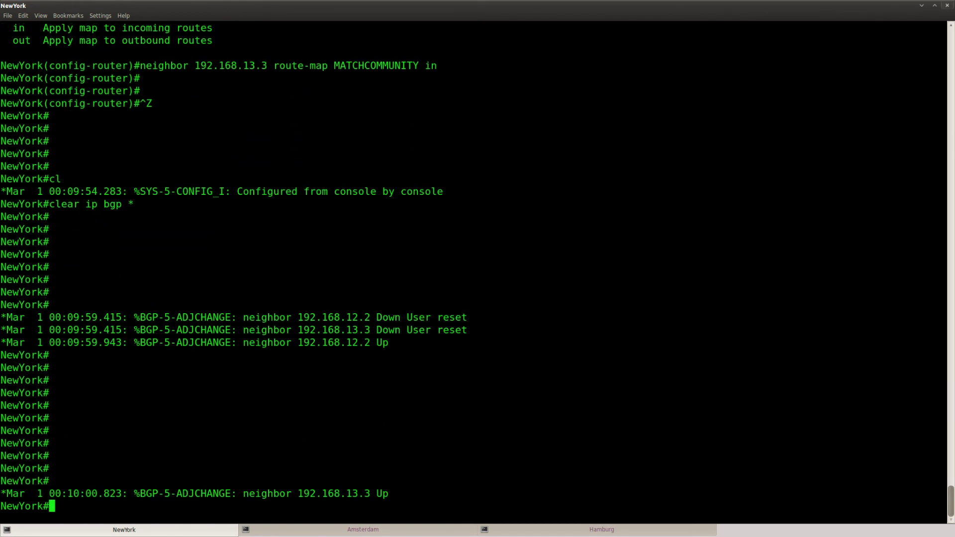
key("Return")
key("Return")
key("Return")
key("Return")
key("Return")
key("Return")
key("Return")
Display NewYork's BGP table with "show ip bgp"
type("sho")
key("Tab")
type("ip b")
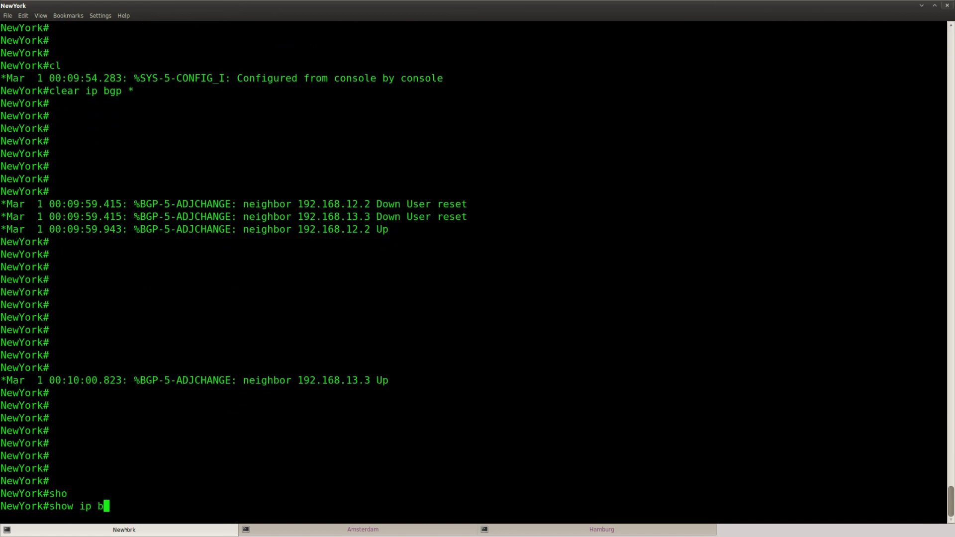
type("g")
key("Tab")
key("Return")
key("Return")
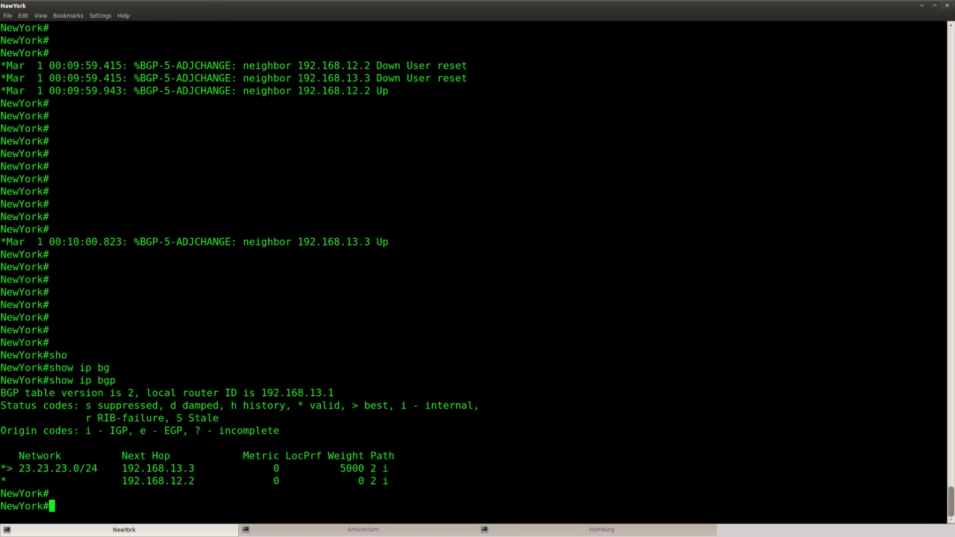
key("Return")
key("Return")
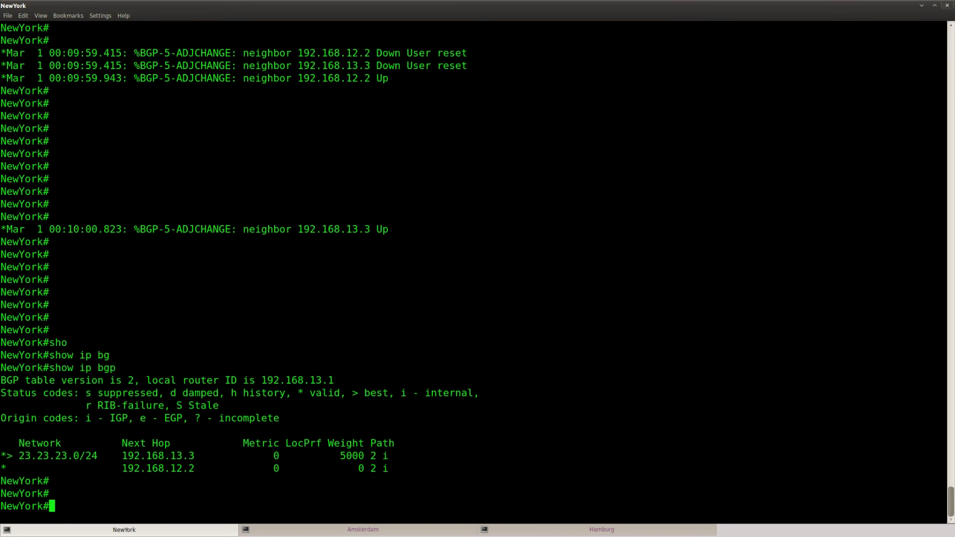
Display the BGP table again and highlight the best route's next hop and weight
key("Up")
key("Return")
key("Return")
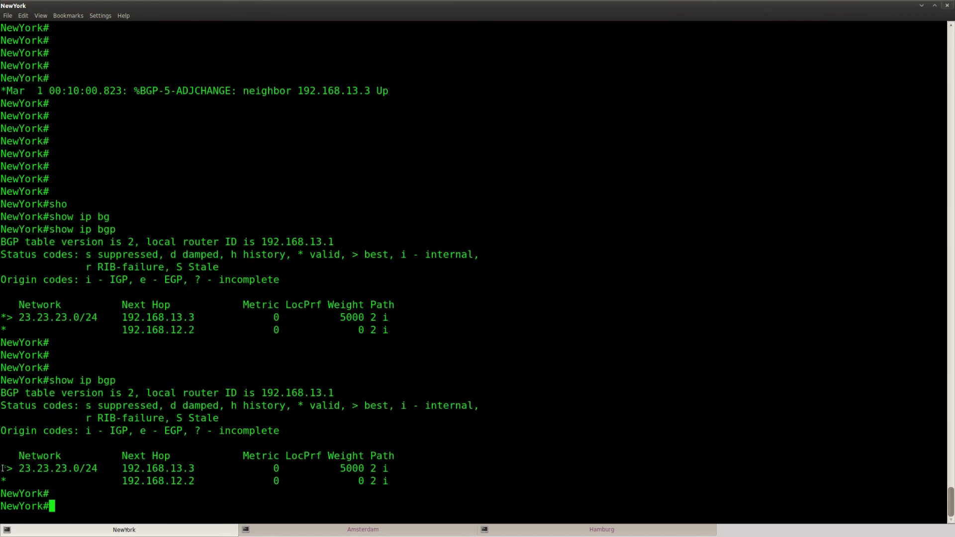
left_click_drag(4, 468, 196, 469)
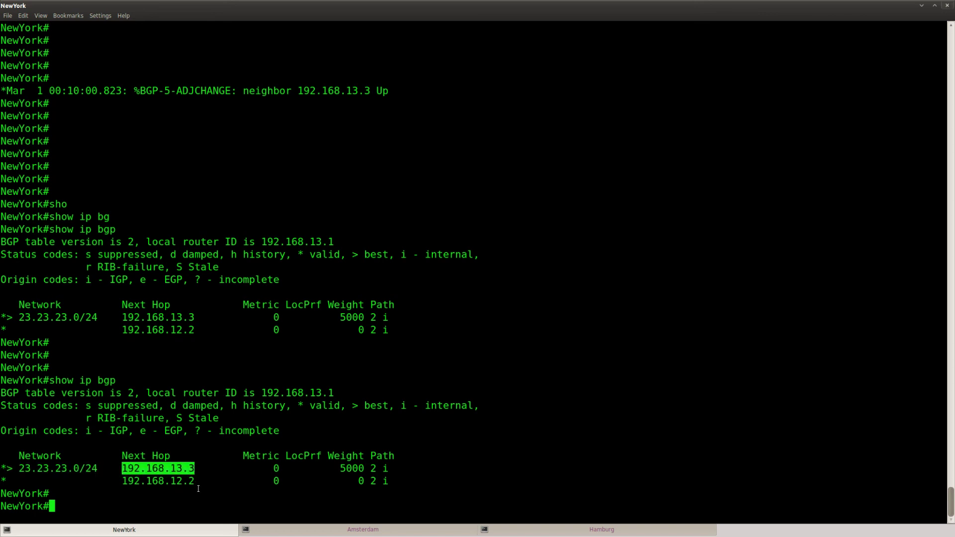
left_click(279, 477)
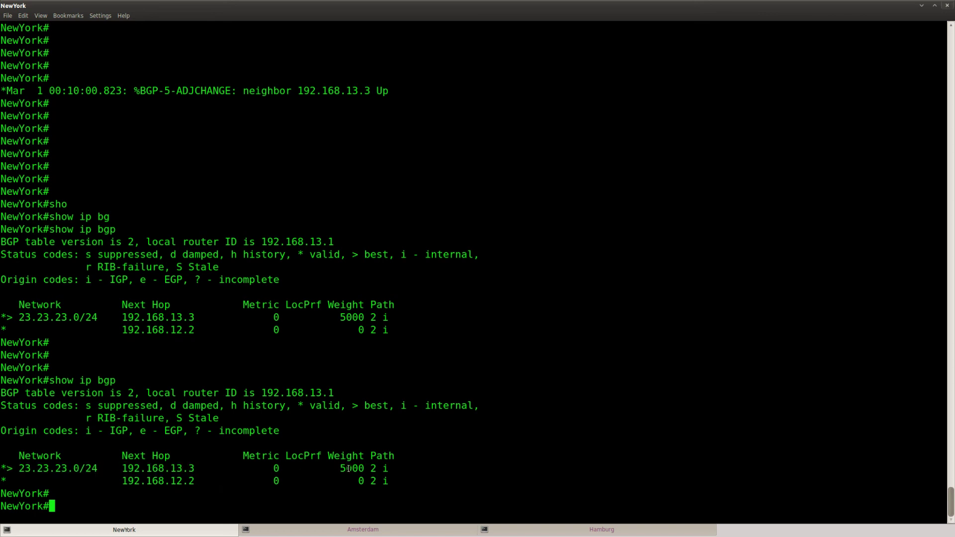
double_click(352, 469)
left_click(298, 488)
Display the route map, highlight its match and weight clauses, and highlight the best route to 23.23.23.0/24
type("show route-m")
key("Tab")
key("Return")
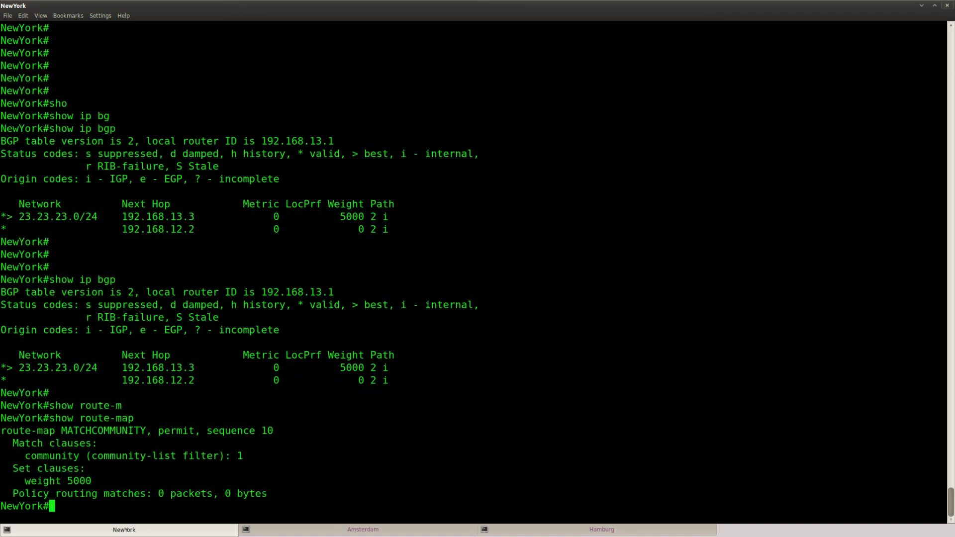
left_click_drag(242, 458, 25, 456)
left_click_drag(159, 483, 25, 480)
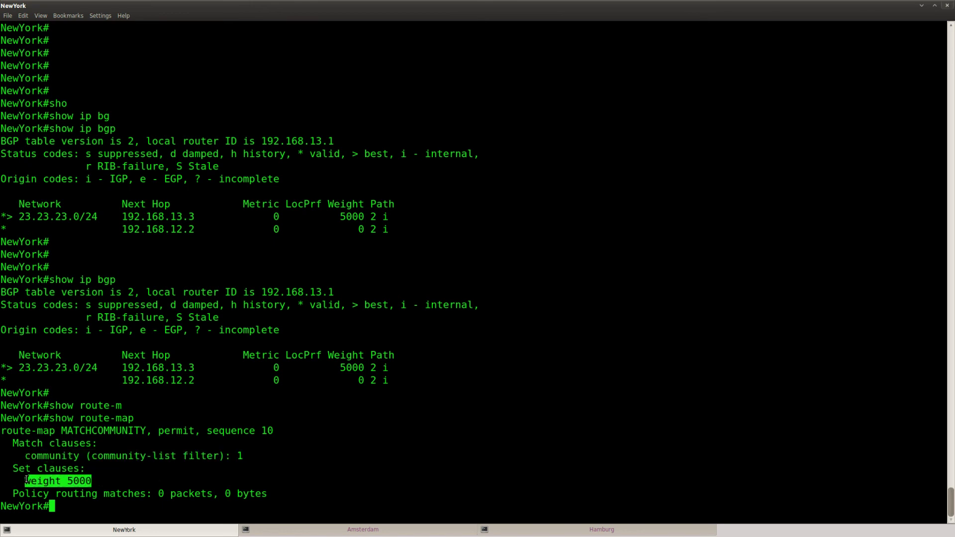
left_click(200, 425)
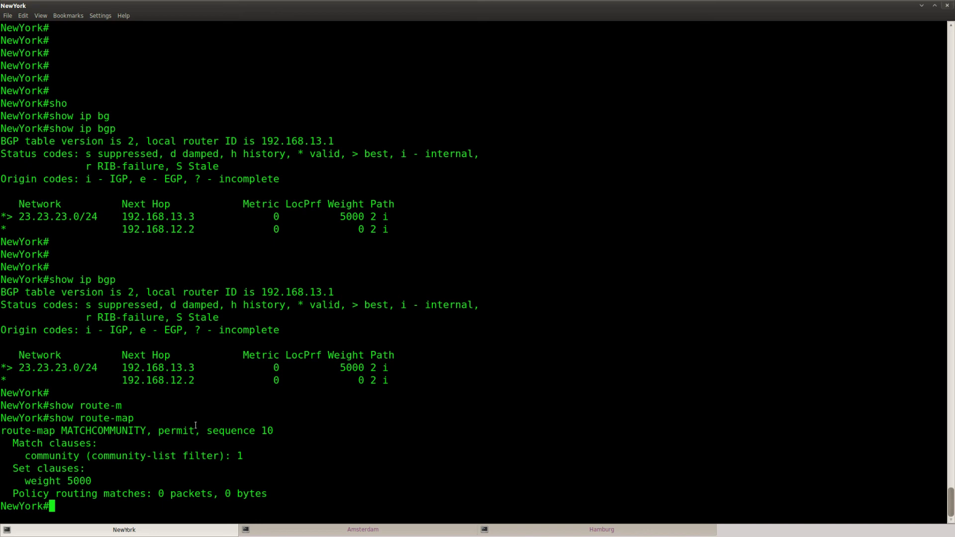
left_click_drag(2, 368, 390, 368)
Display the running configuration with "show run" and page ahead to the BGP section
key("Return")
key("Return")
key("Return")
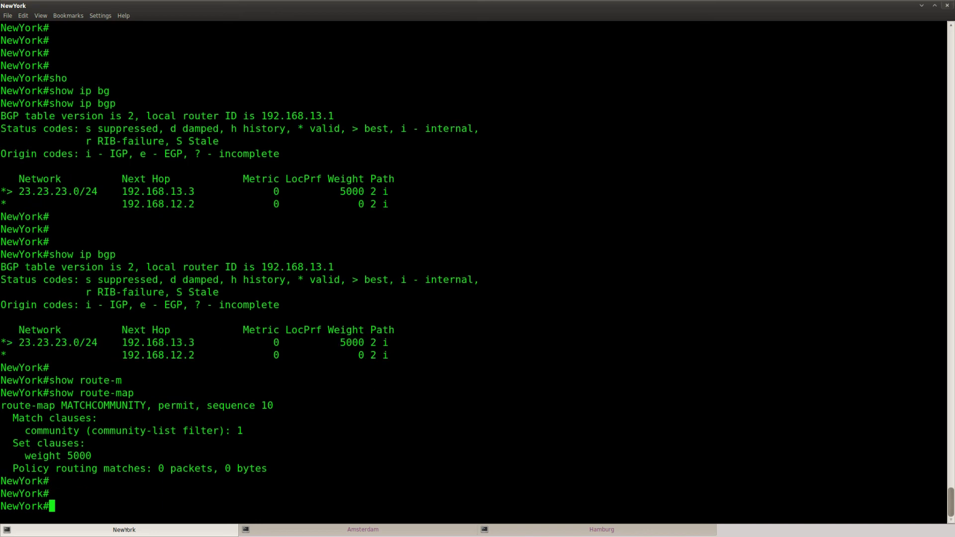
key("Return")
type("show run")
key("Return")
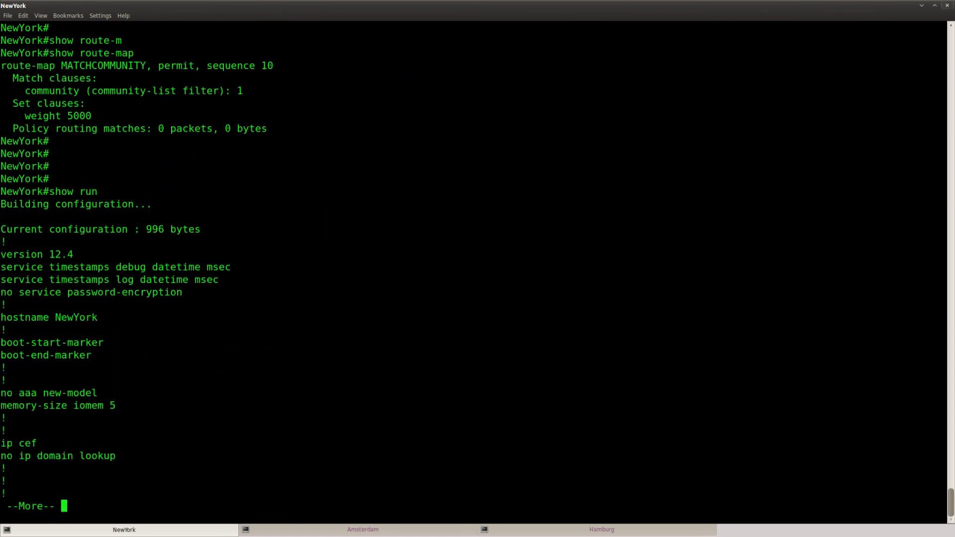
key("space")
key("space")
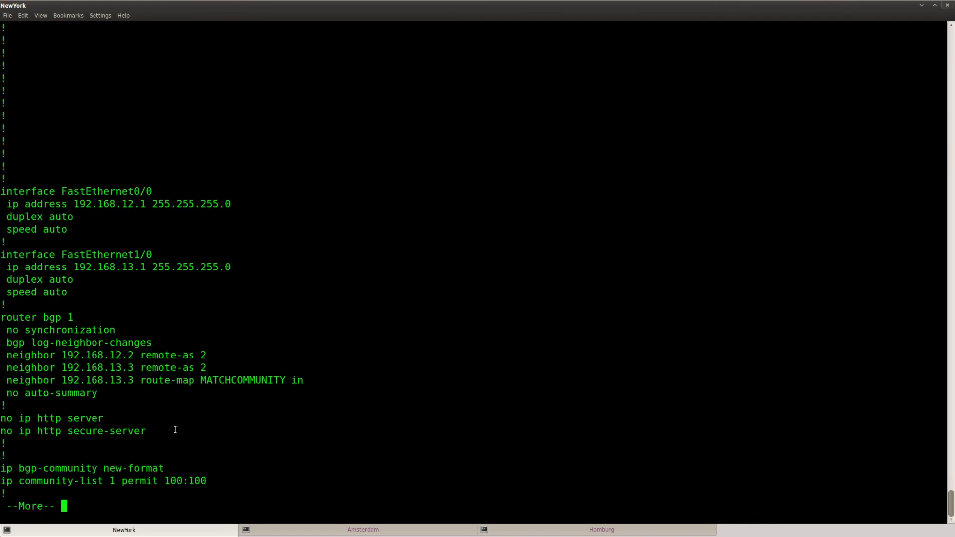
Continue through the running configuration to the route map and highlight the BGP community format and community list lines
key("Return")
key("Return")
key("Return")
key("Return")
key("Return")
key("Return")
key("Return")
left_click_drag(212, 393, 2, 380)
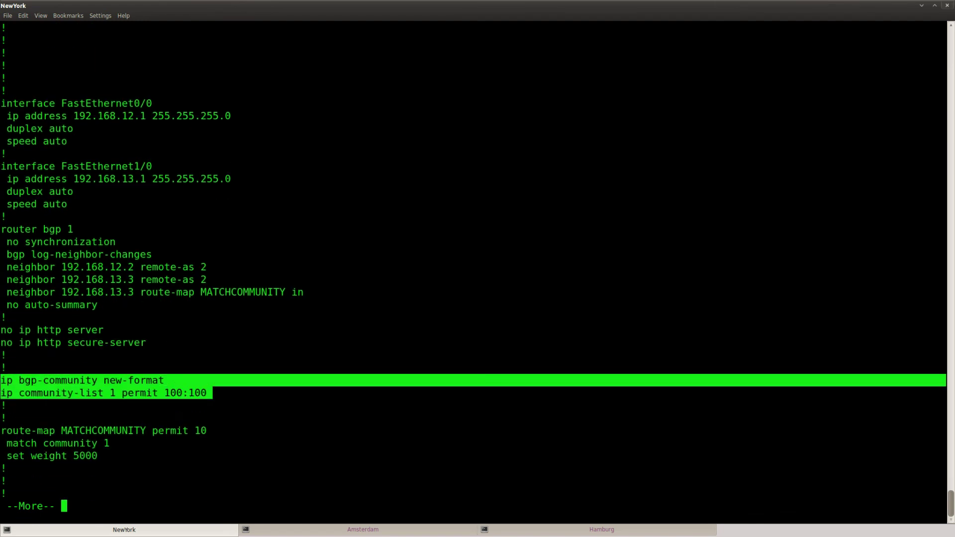
left_click(158, 385)
left_click_drag(205, 393, 1, 392)
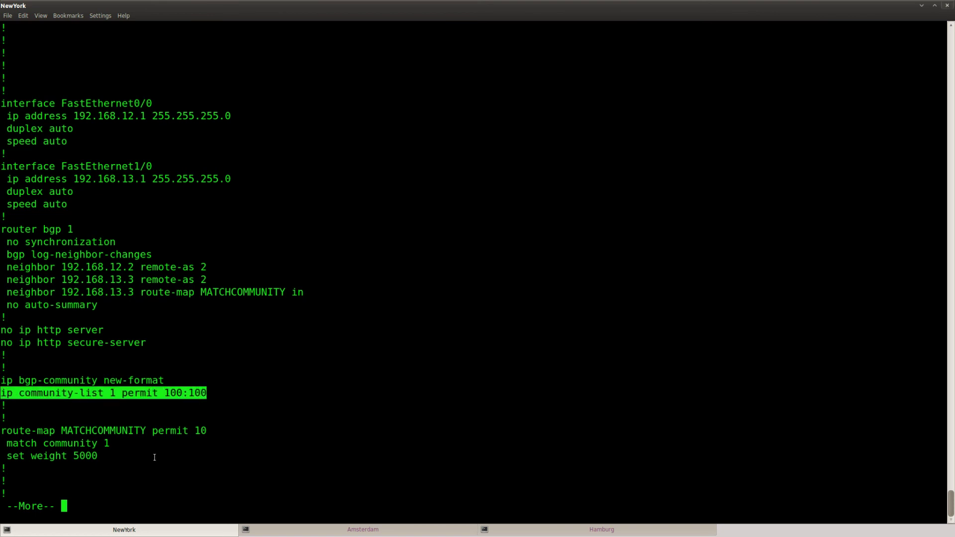
Highlight the MATCHCOMMUNITY route map's header, match and weight lines, and page to the end of the running configuration
left_click_drag(207, 431, 1, 431)
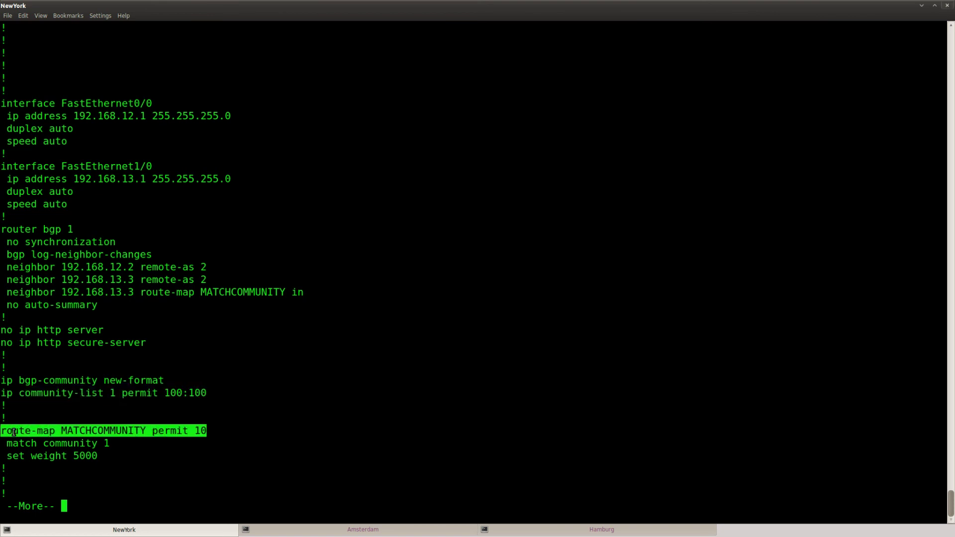
left_click_drag(119, 443, 7, 443)
left_click_drag(102, 456, 7, 456)
left_click(171, 460)
key("space")
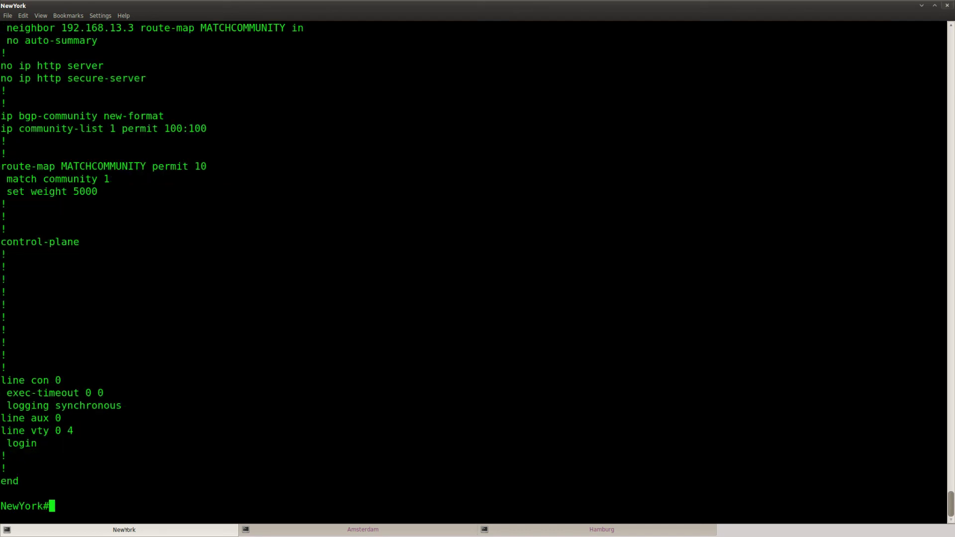
key("Return")
key("Return")
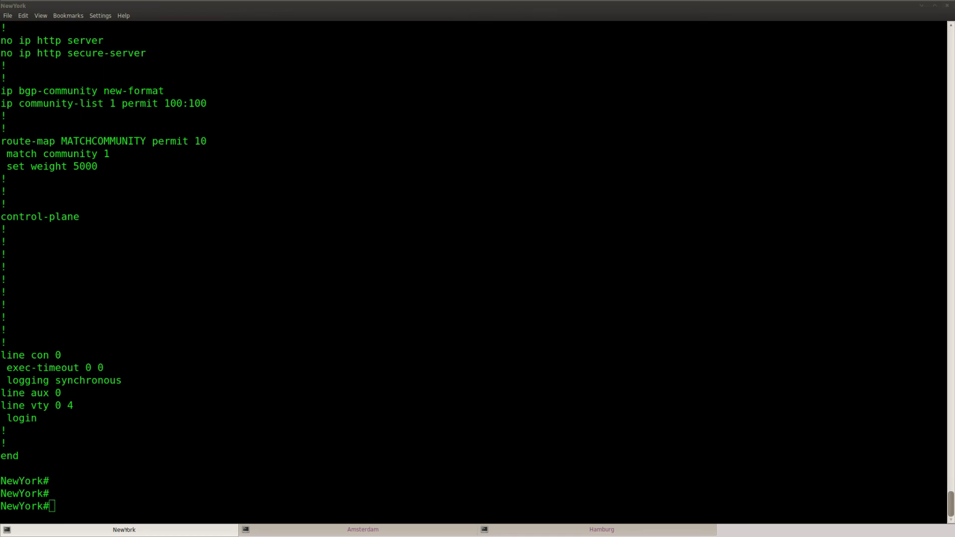
Switch to Firefox and review the BGP Communities lab goals, highlighting "community value" in the NewYork matching requirement
key("alt+Tab")
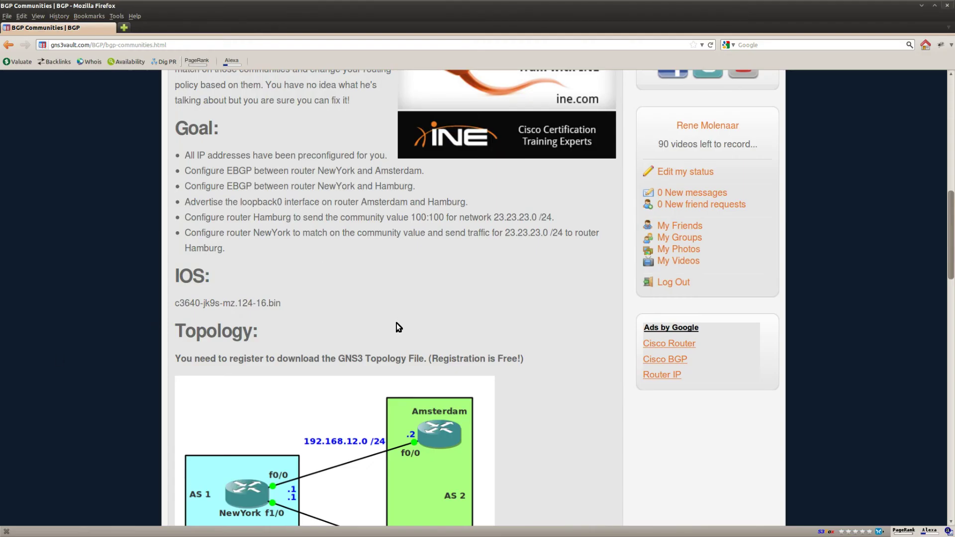
scroll(384, 328, "up", 3)
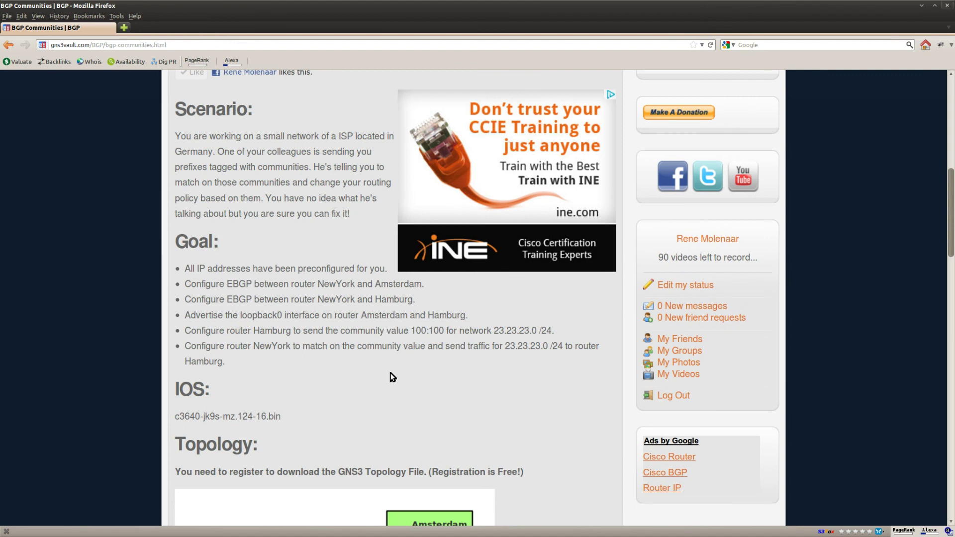
left_click_drag(426, 346, 356, 347)
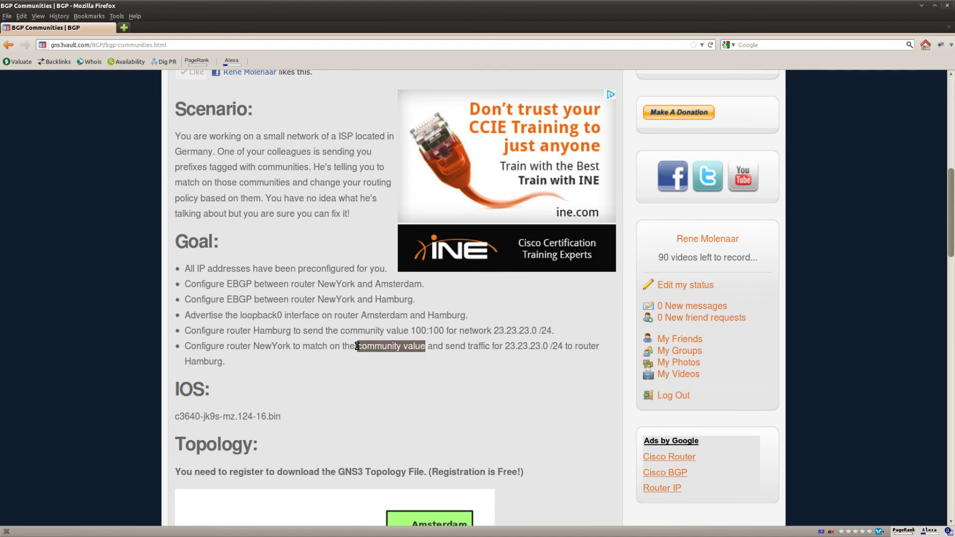
left_click(355, 361)
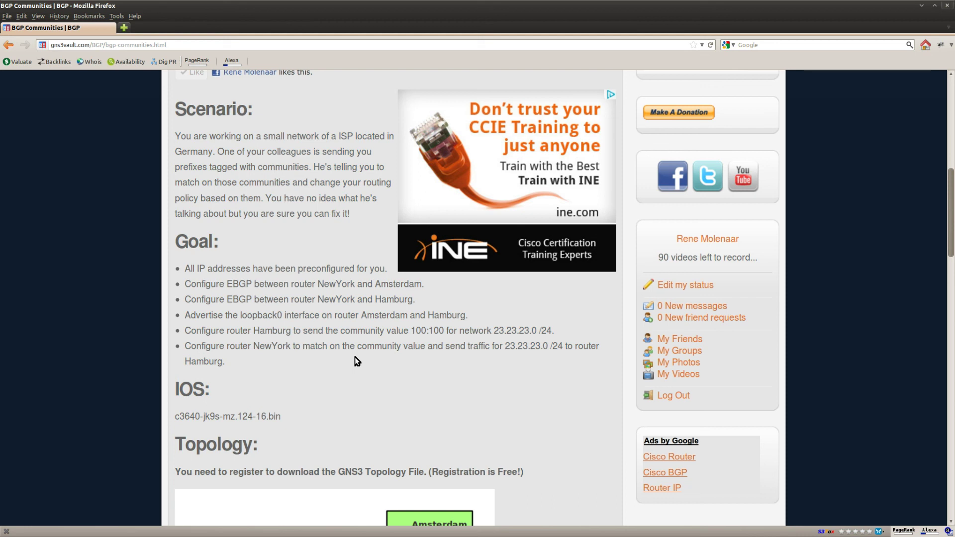
scroll(134, 384, "down", 2)
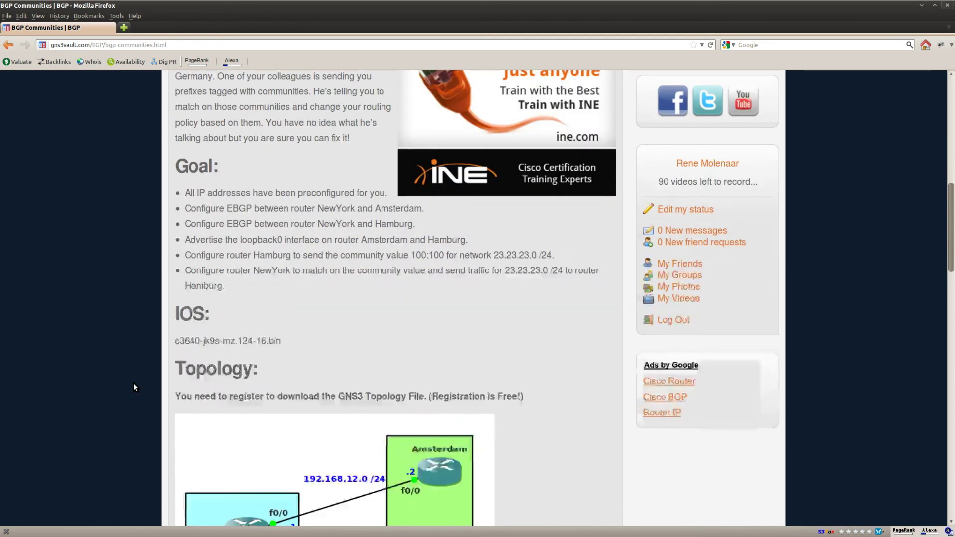